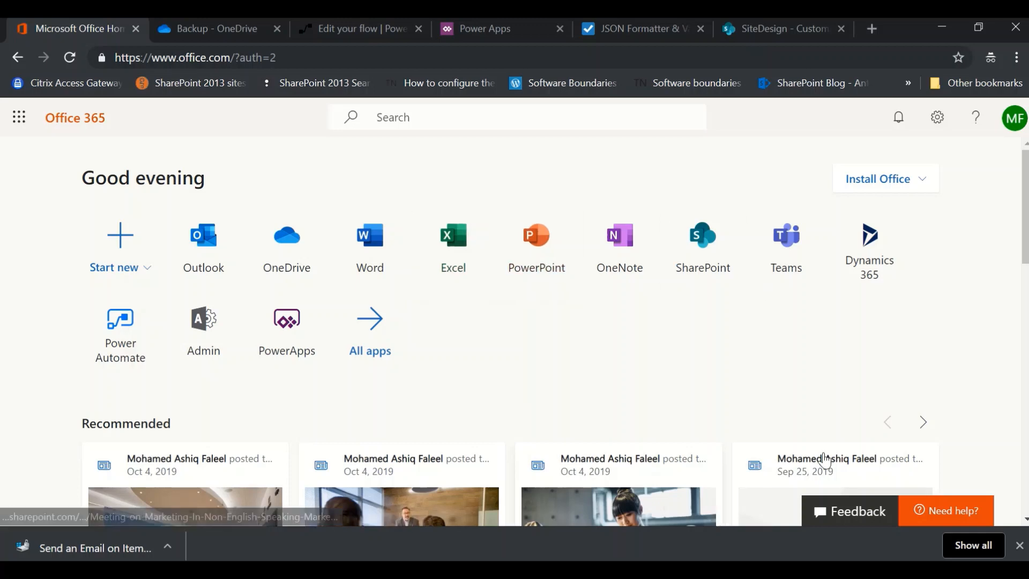
Step: Open the "Send an Email on Item Creation" flow for editing and examine its trigger, its email action and that action's options
left_click(358, 29)
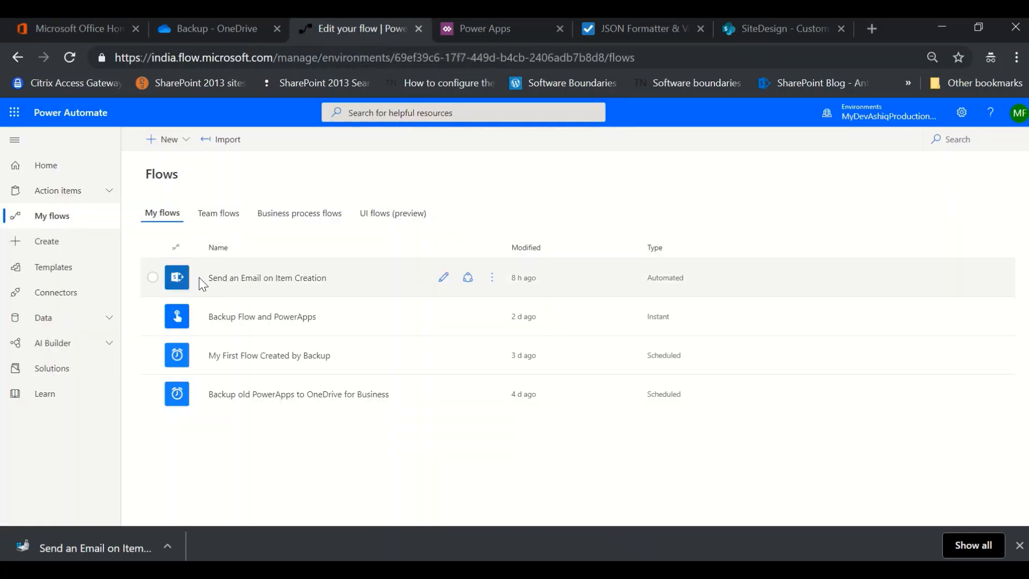
left_click(153, 278)
left_click(246, 277)
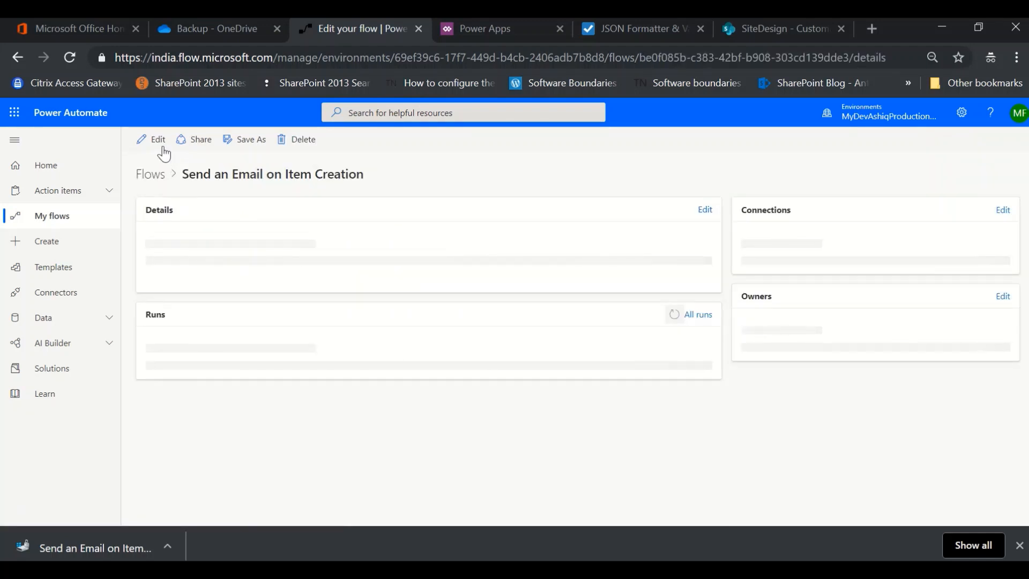
left_click(160, 143)
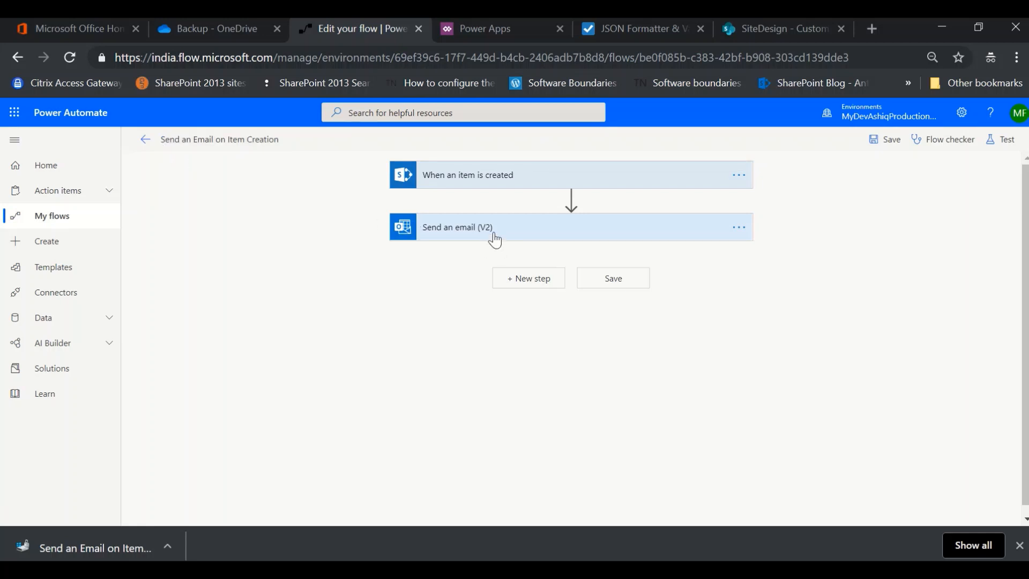
left_click(495, 236)
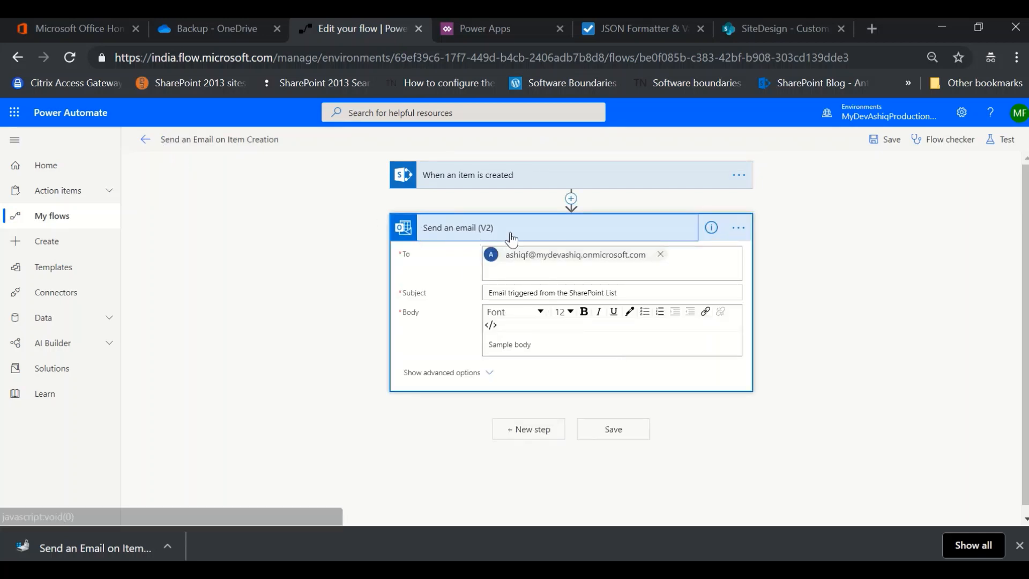
left_click(509, 179)
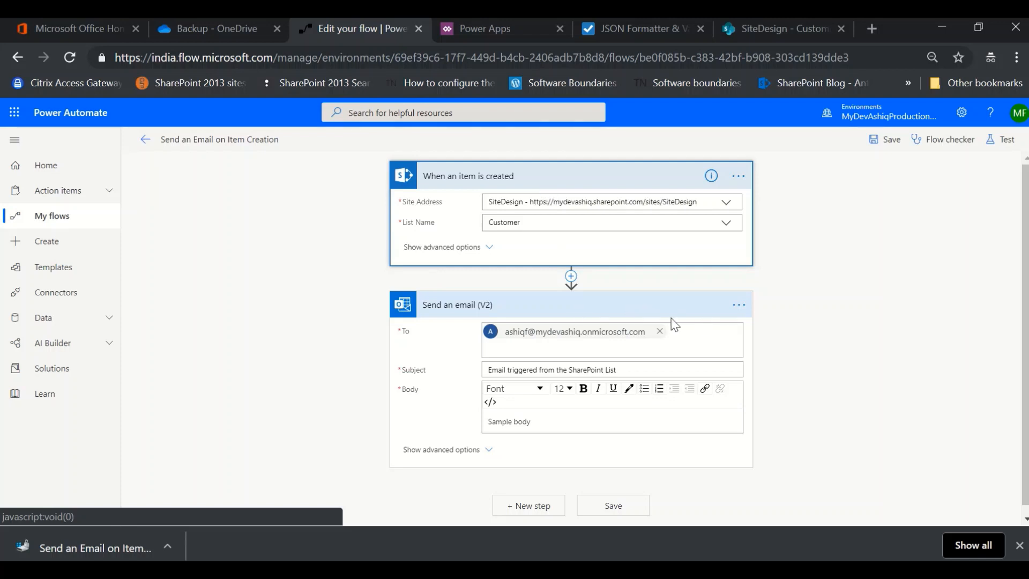
left_click(741, 307)
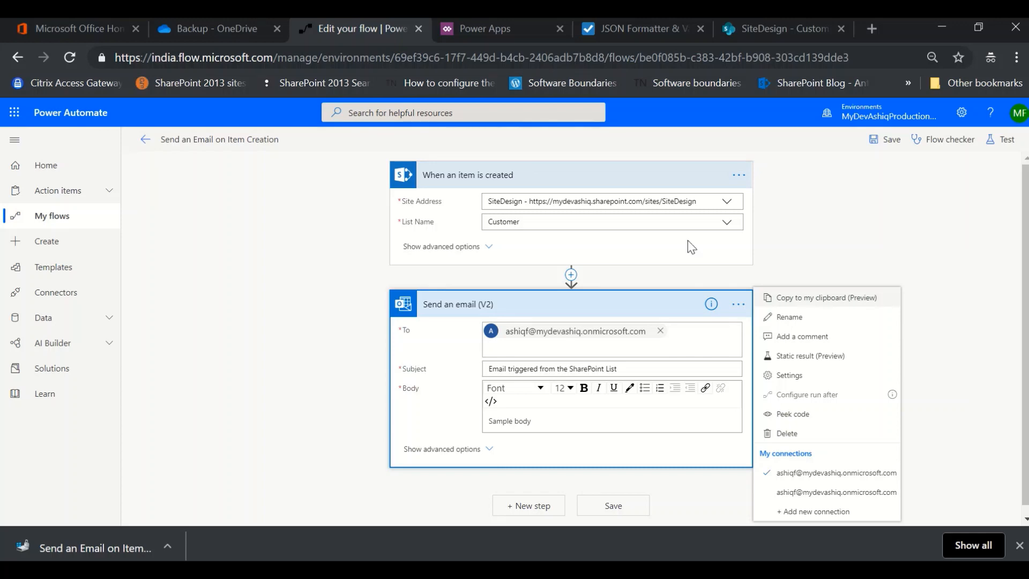
Step: Create an instant flow named "Backup a Flow" that uses the "Manually trigger a flow" trigger
left_click(48, 244)
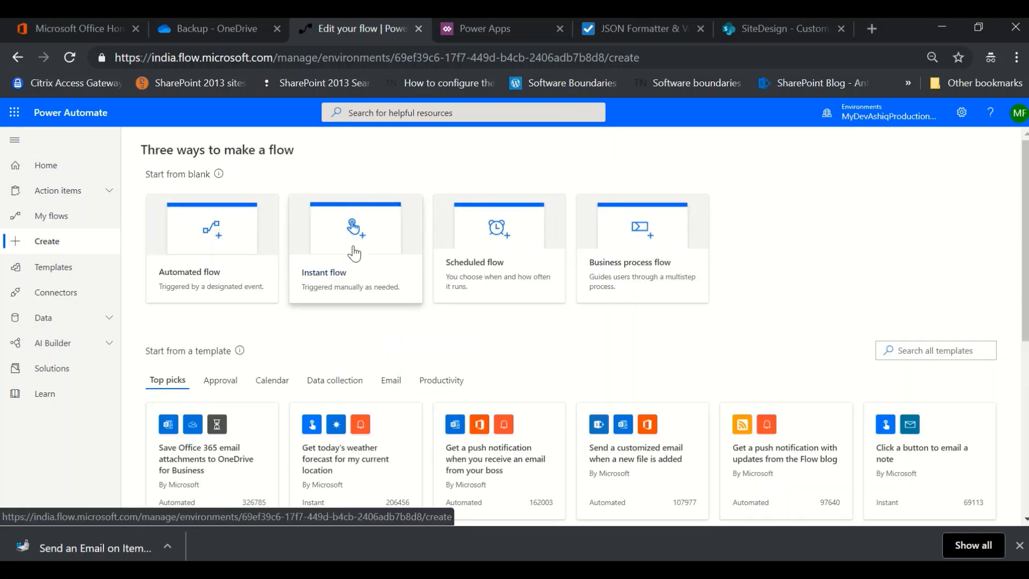
left_click(354, 253)
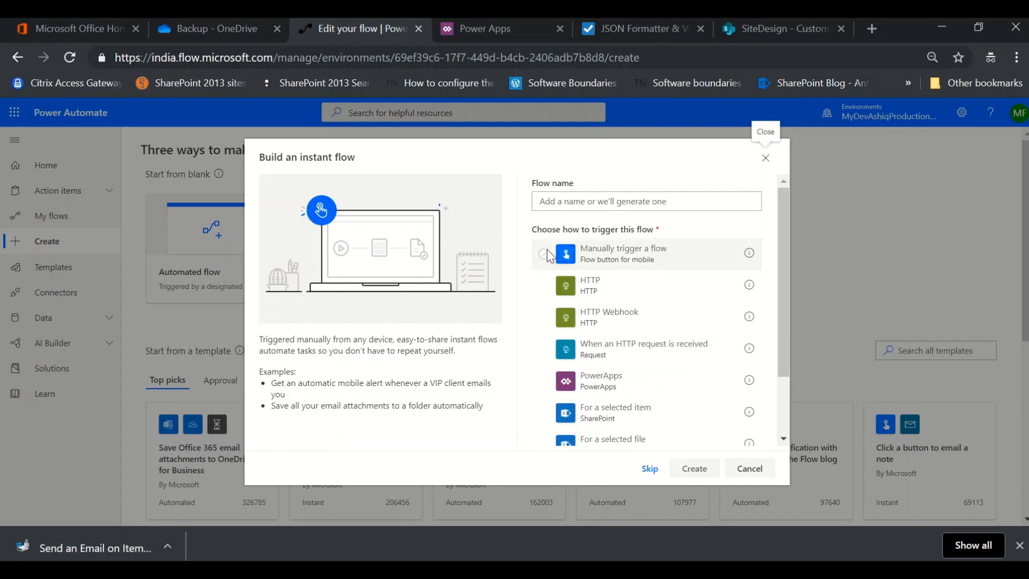
left_click(547, 256)
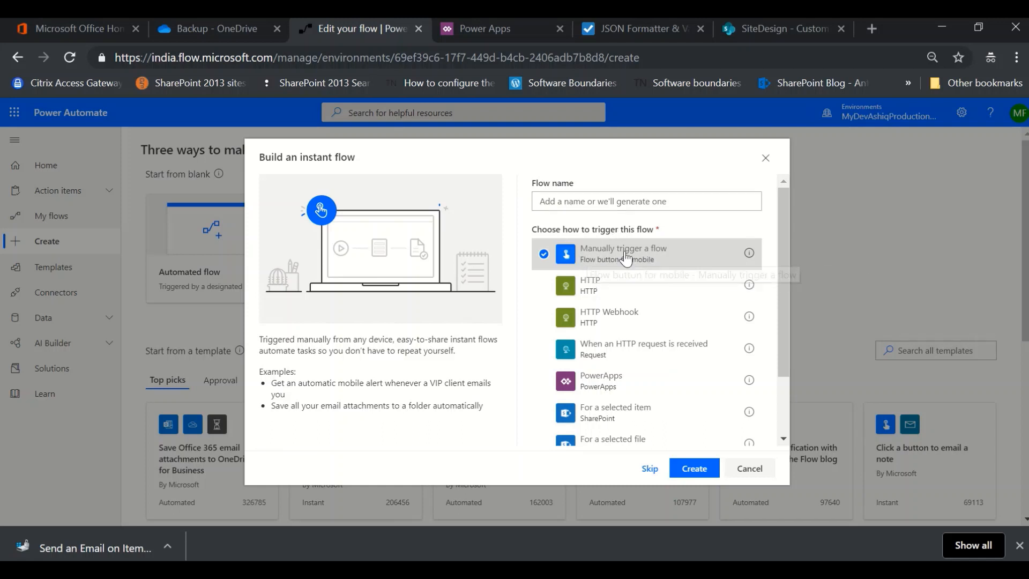
left_click(563, 204)
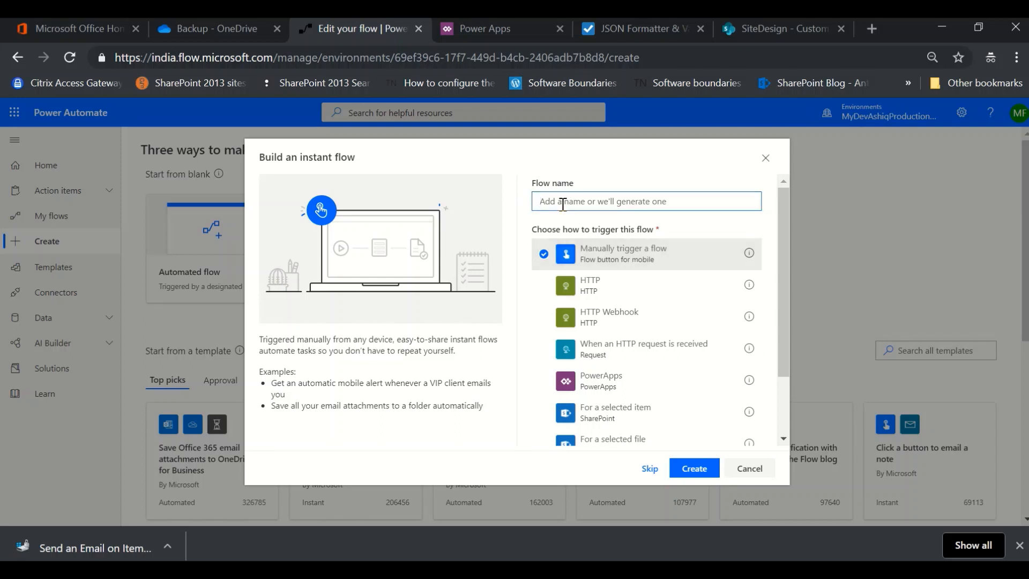
type("Backupo")
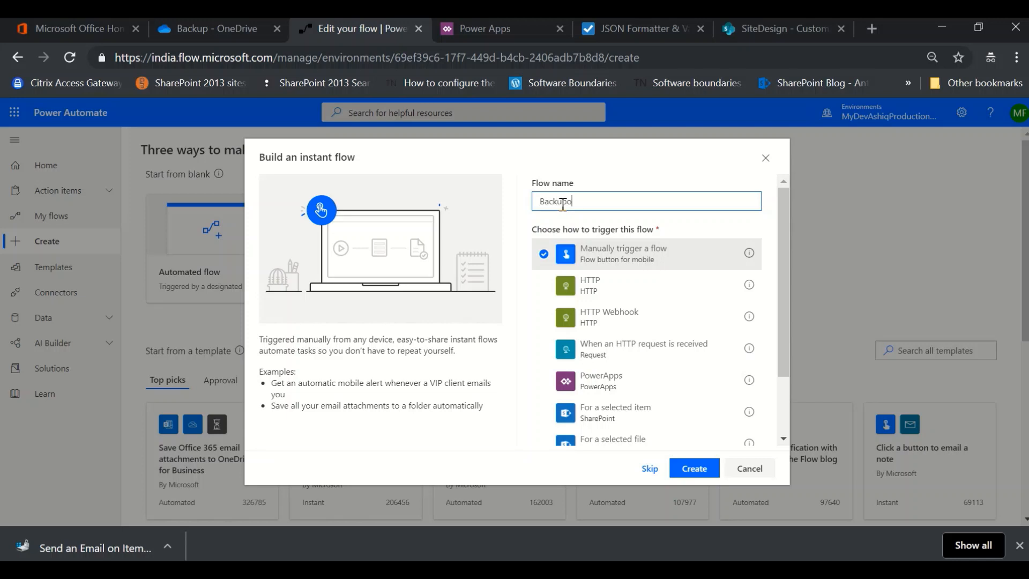
key("BackSpace")
type("a Flow")
left_click(700, 472)
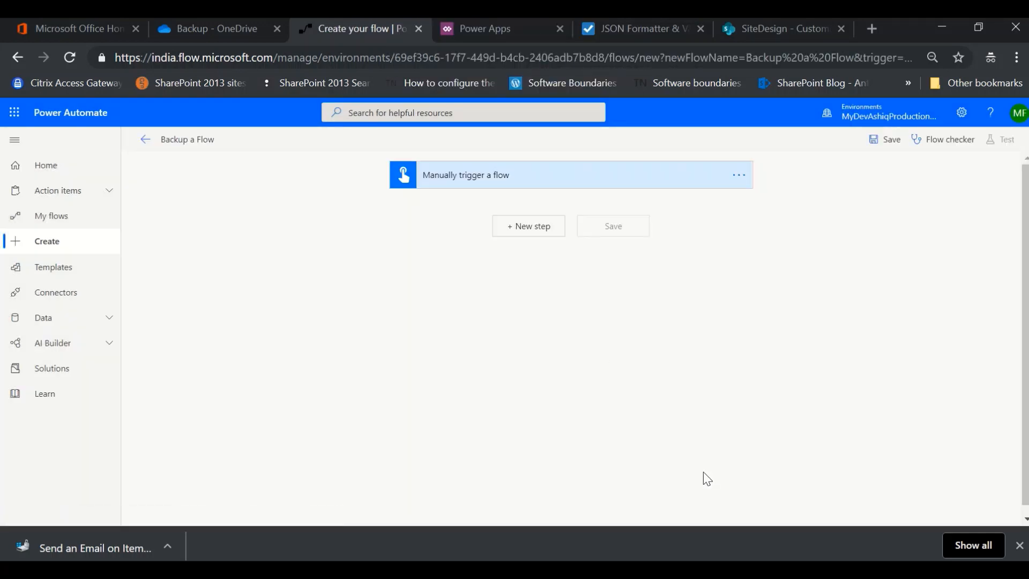
Step: Add the Get Flow action from Flow management below the manual trigger
left_click(538, 234)
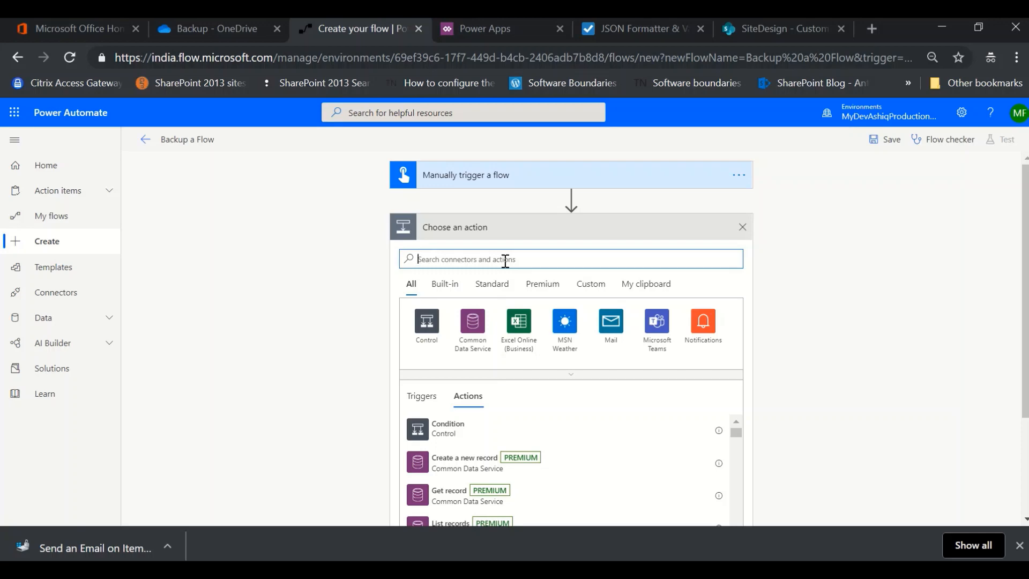
type("get flow")
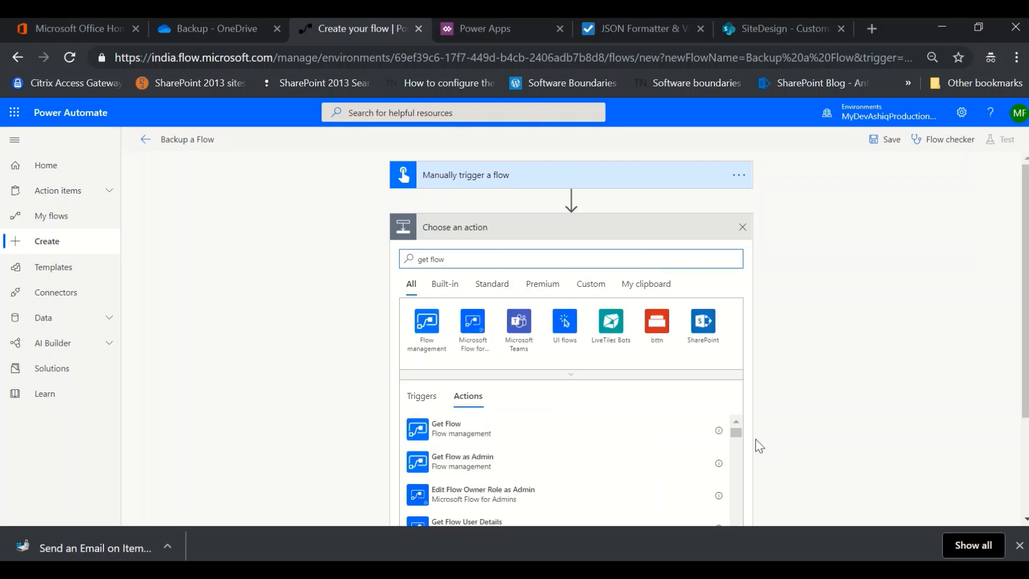
scroll(756, 444, "down", 2)
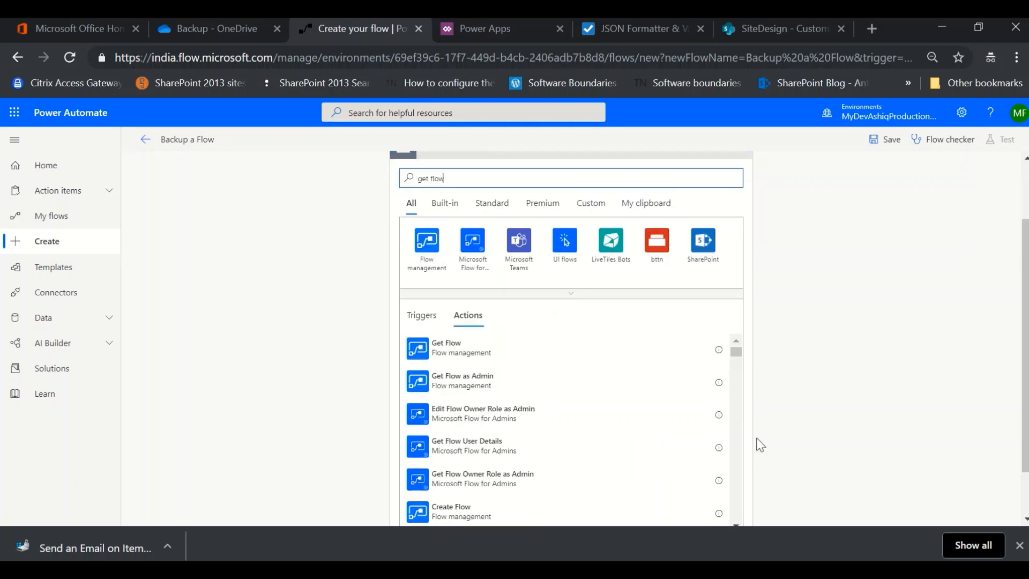
left_click(478, 351)
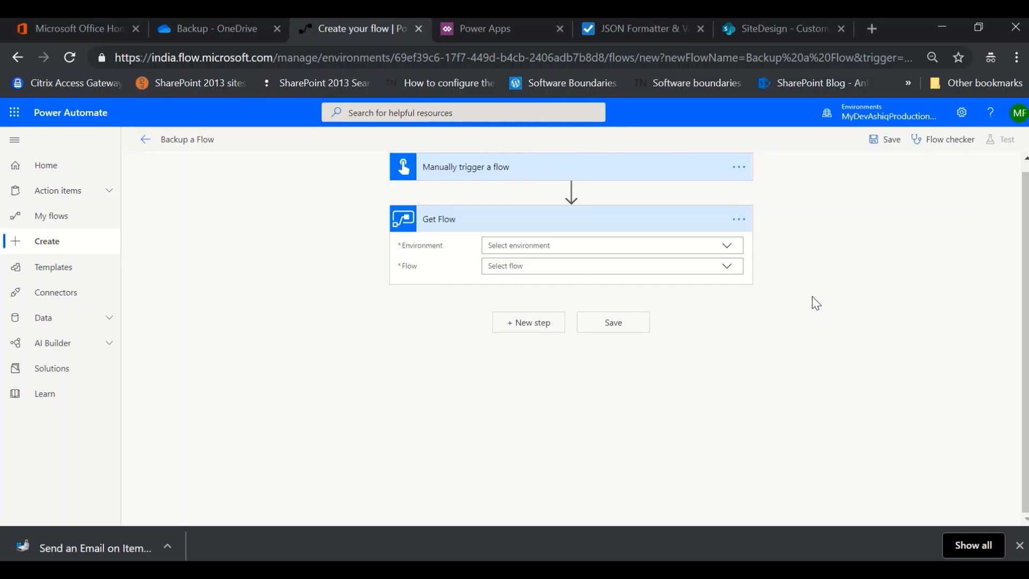
Step: Configure Get Flow with the production environment and the "Send an Email on Item Creation" flow
left_click(729, 250)
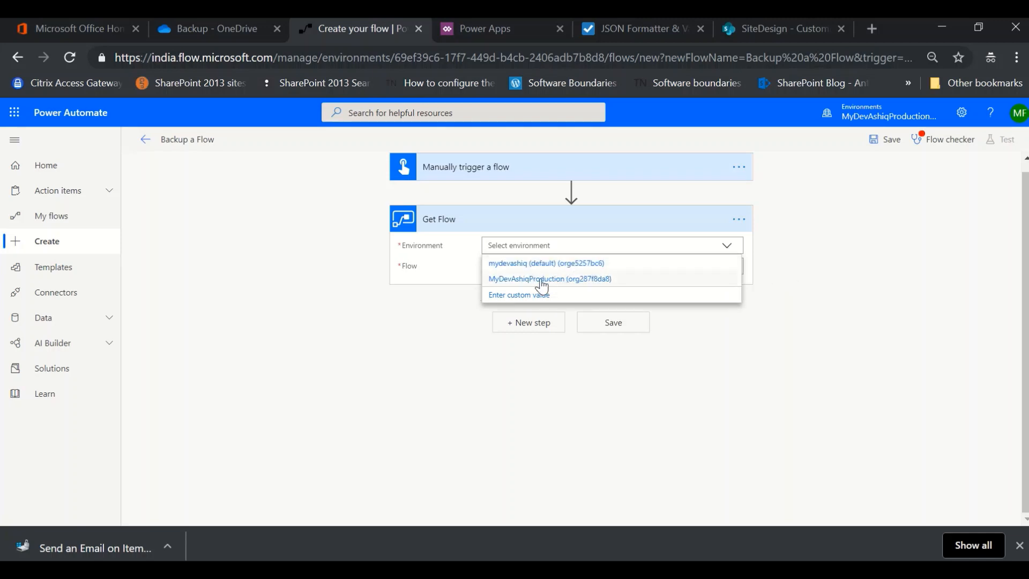
left_click(520, 279)
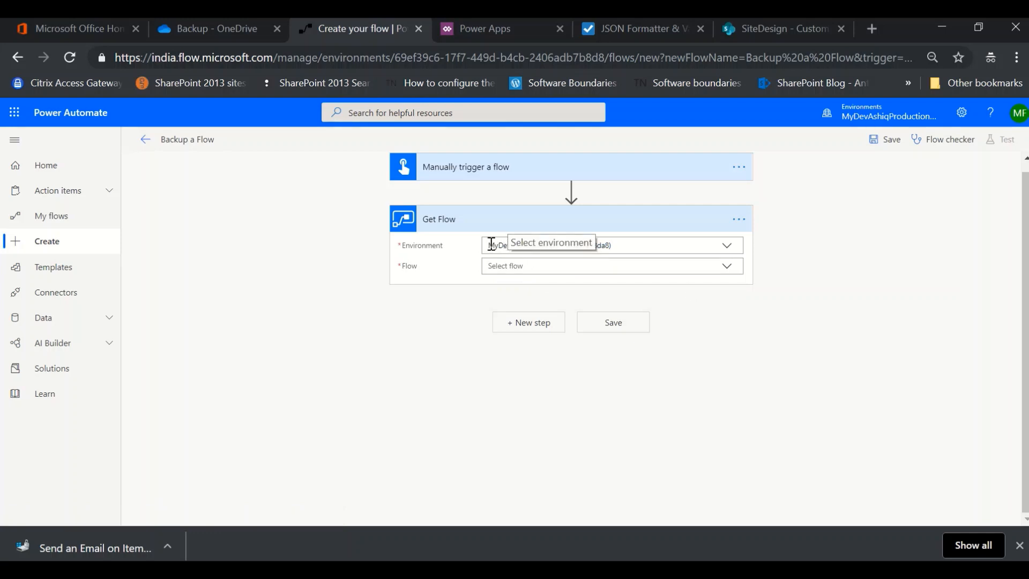
left_click(729, 267)
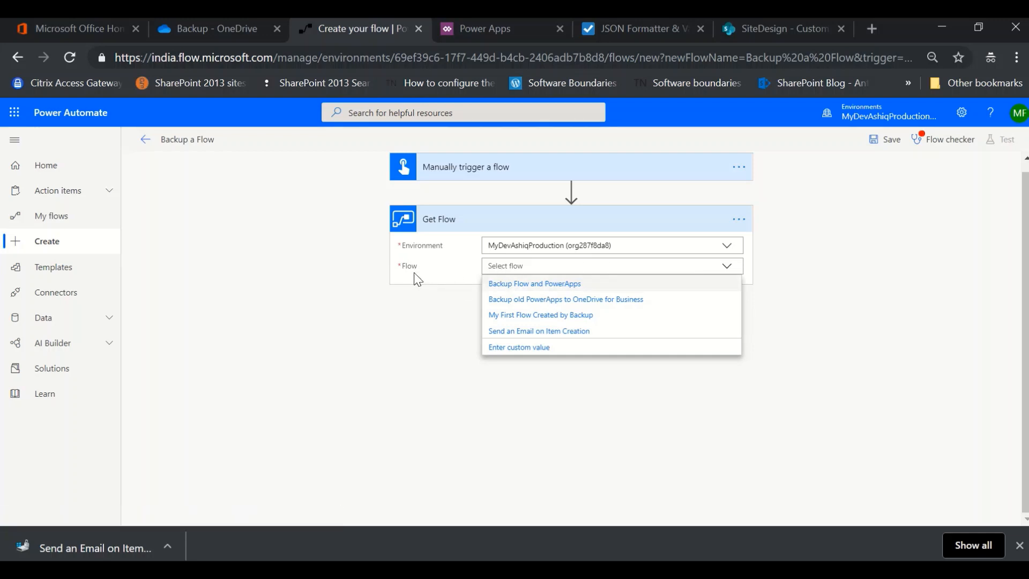
left_click(546, 332)
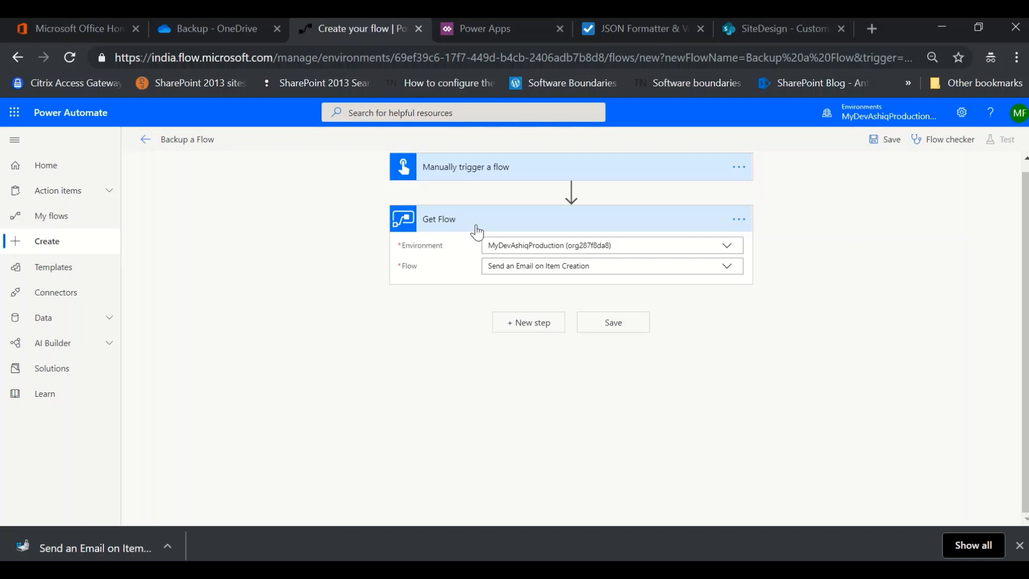
Step: Add a Compose data operation after Get Flow and rename it "flowDefinition"
left_click(533, 324)
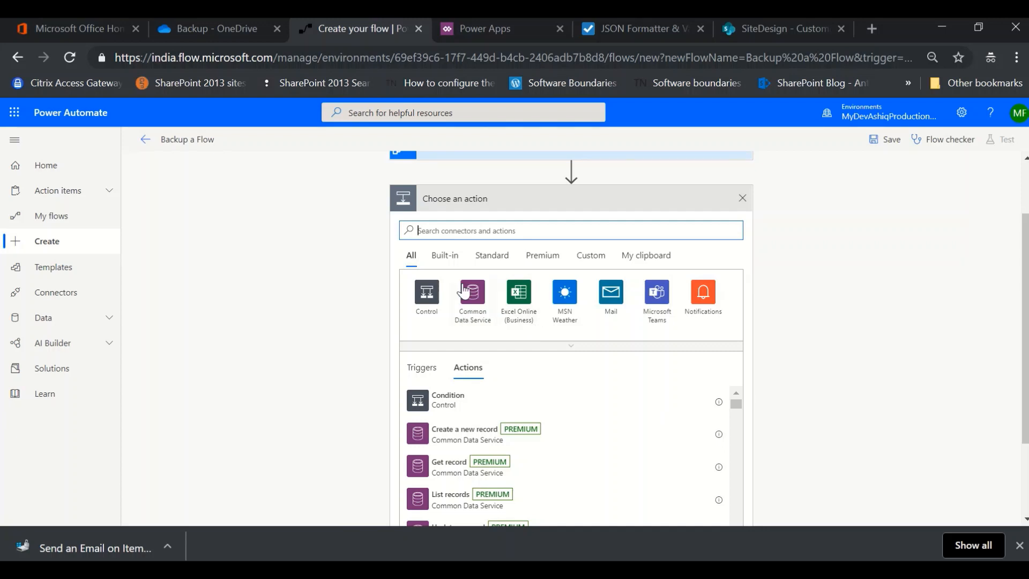
left_click(435, 231)
type("compose")
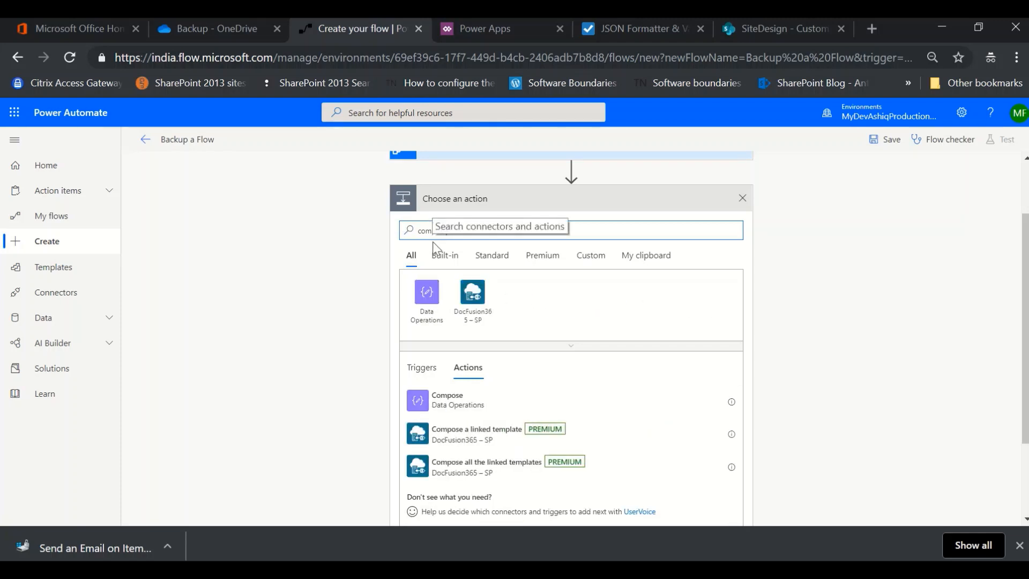
left_click(472, 398)
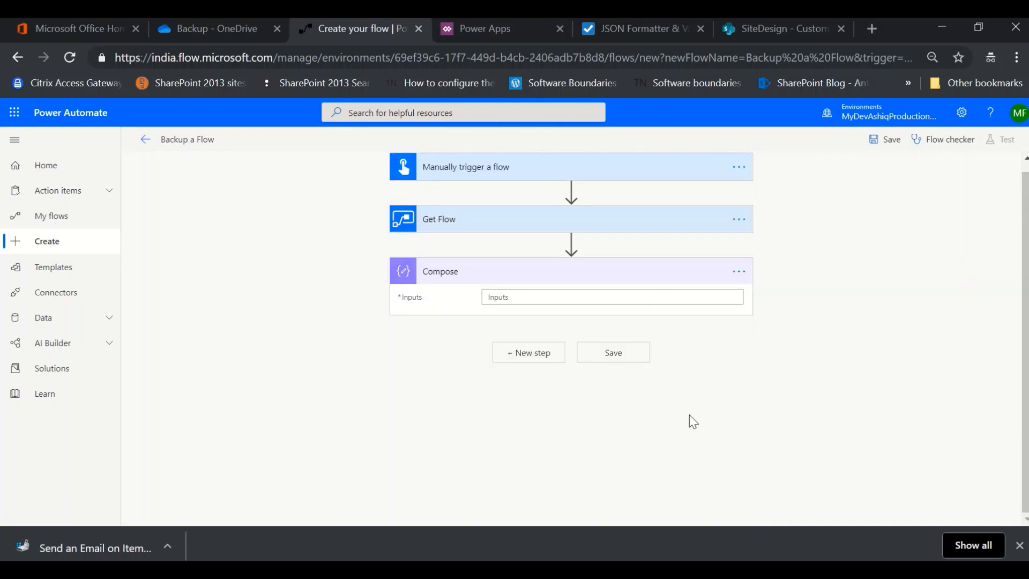
left_click(739, 272)
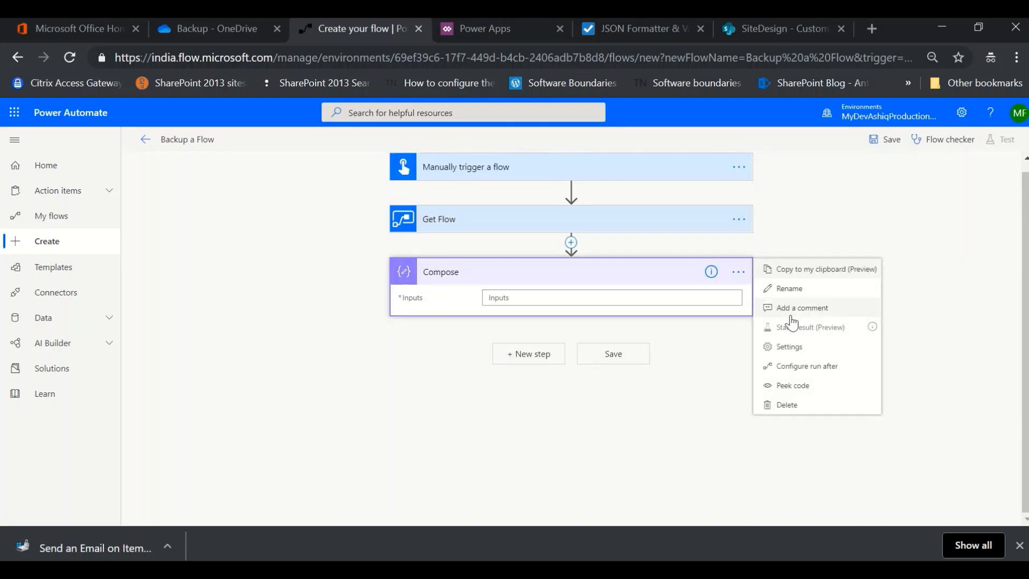
left_click(790, 289)
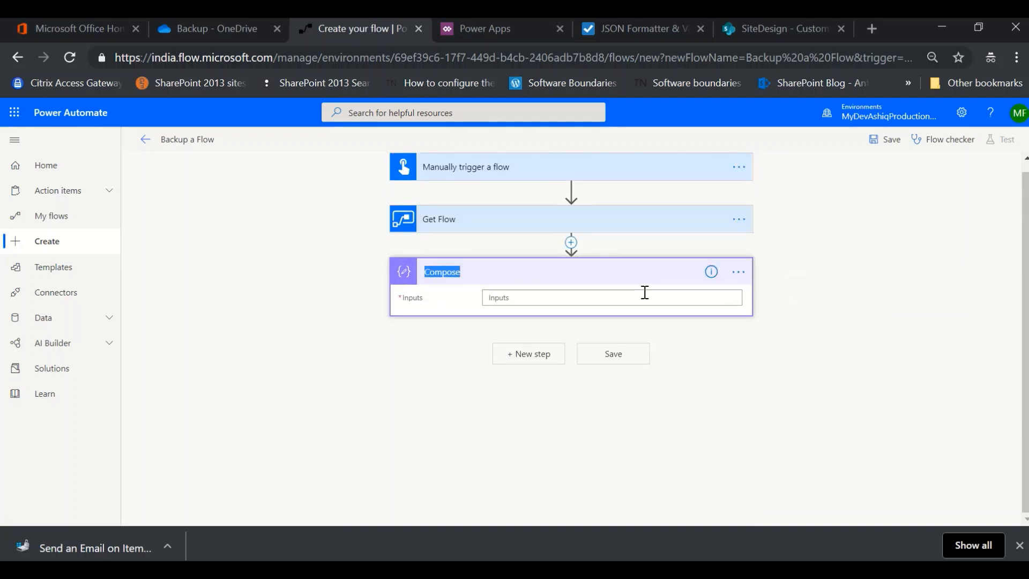
type("flowDefinition")
Step: Set the flowDefinition action's input to the Flow Definition dynamic content from Get Flow
left_click(534, 298)
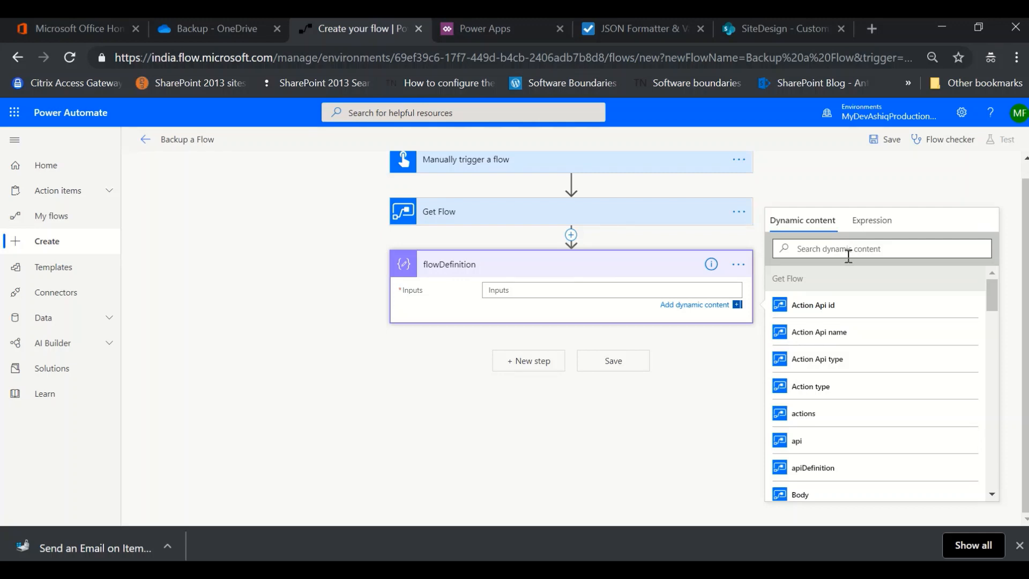
scroll(847, 254, "up", 1)
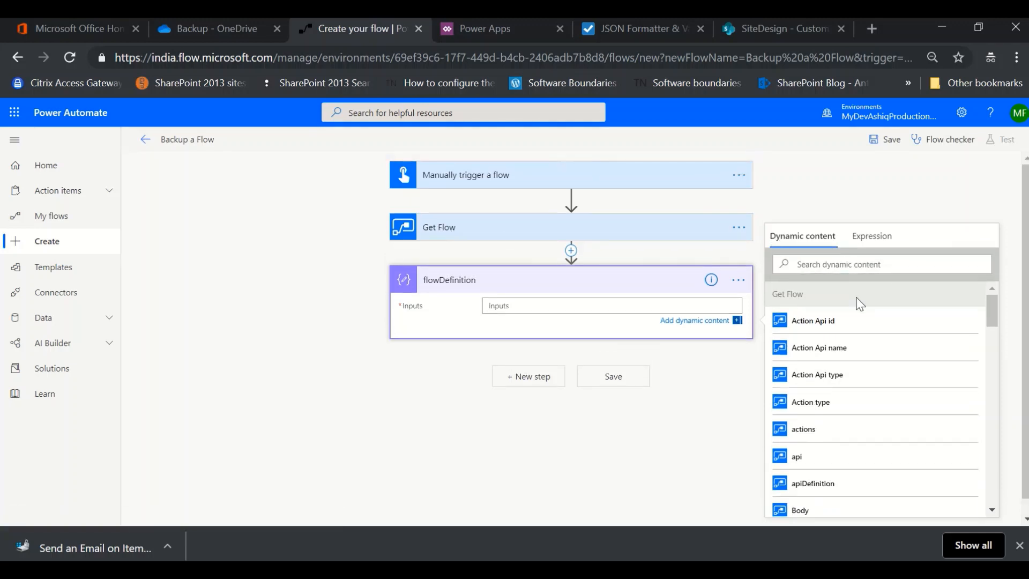
left_click(841, 264)
type("flo")
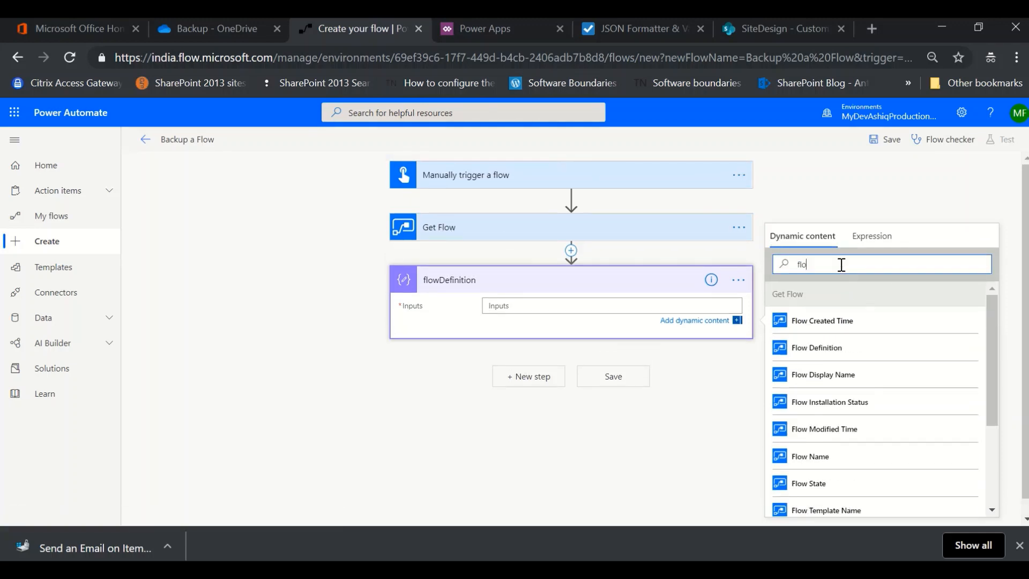
type("w defi")
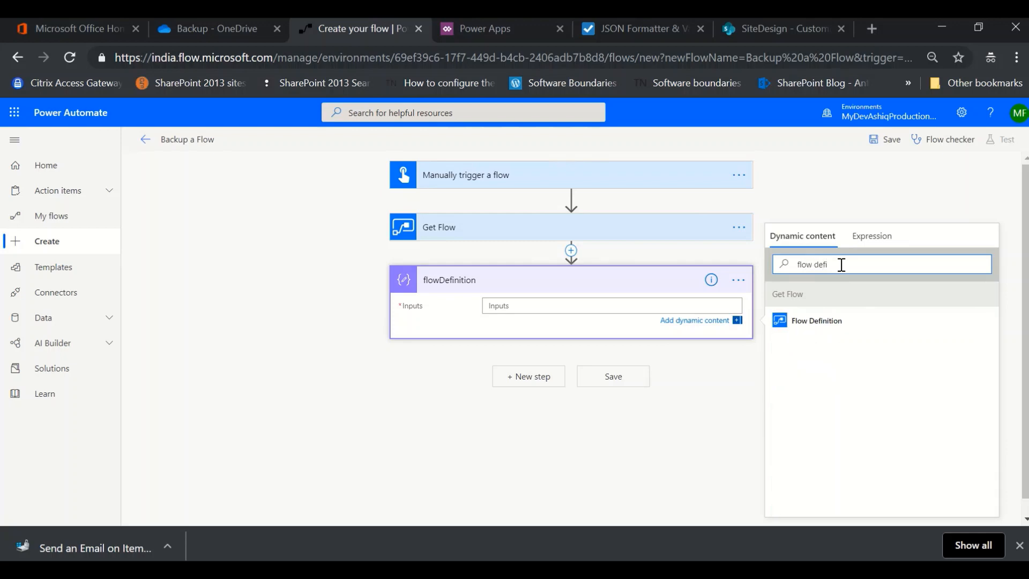
left_click(824, 321)
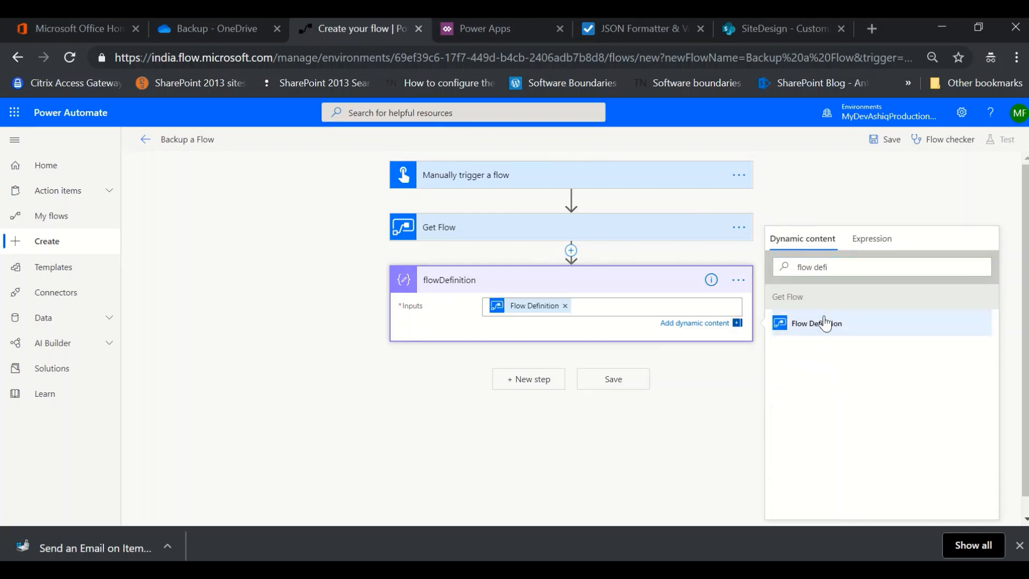
Step: Add a Compose data operation after flowDefinition and rename it "flowConnectionReferences"
left_click(532, 380)
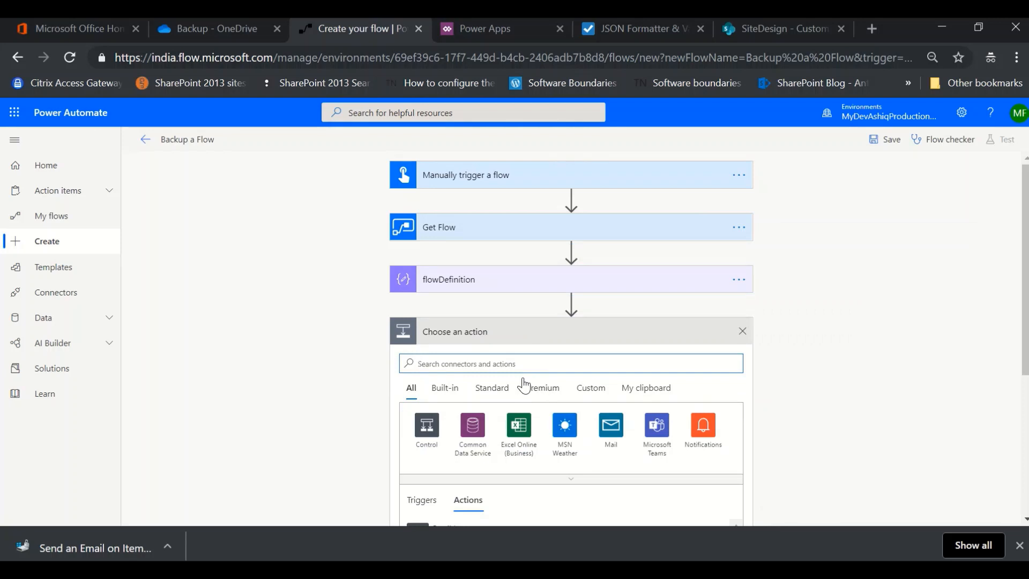
type("compose")
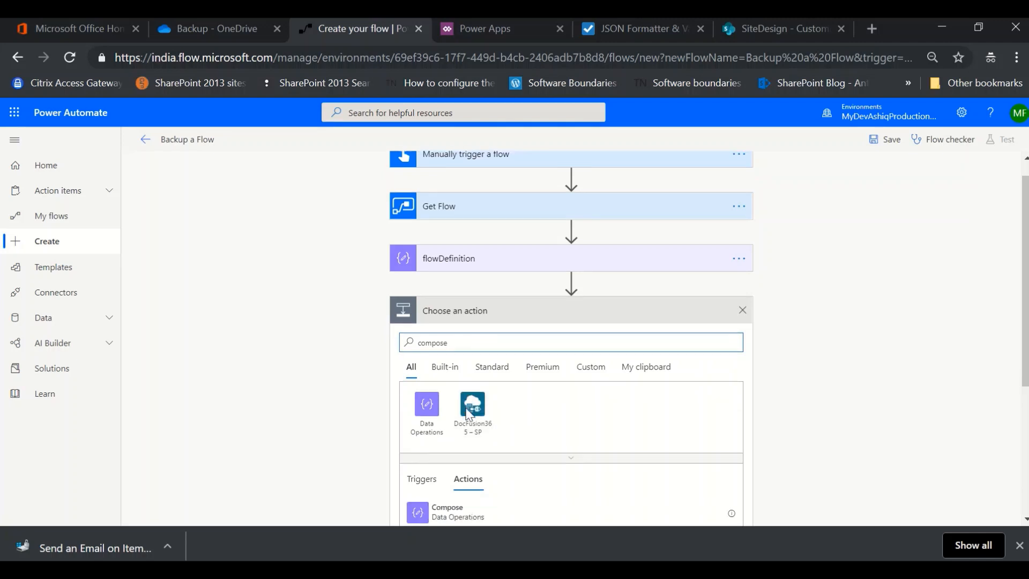
scroll(467, 412, "down", 1)
left_click(469, 458)
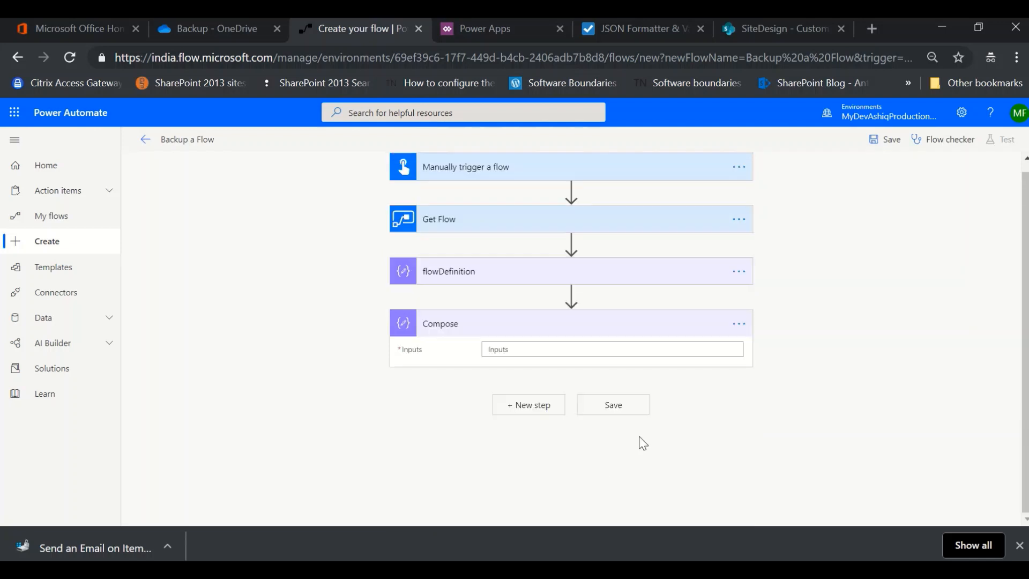
left_click(740, 325)
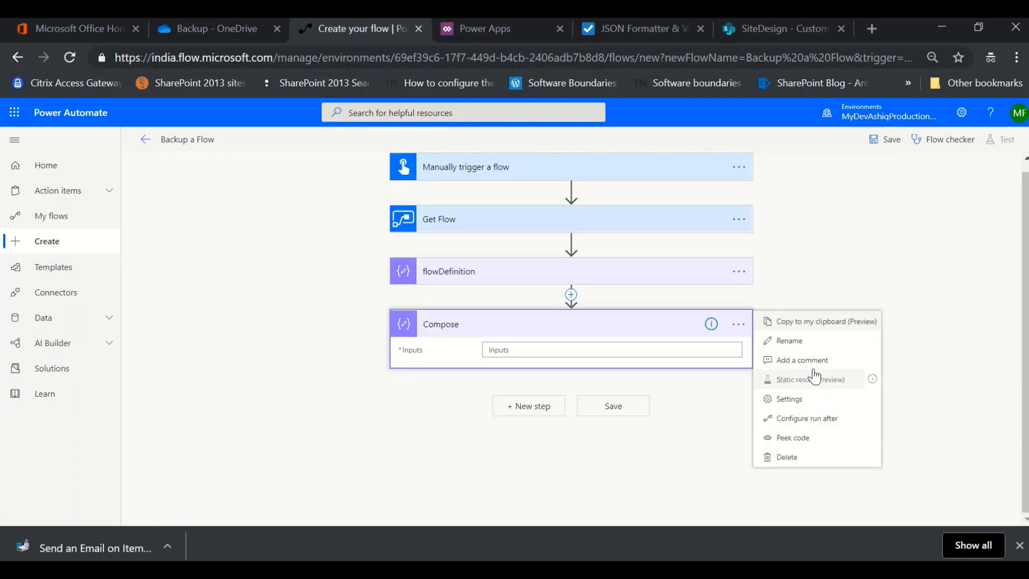
left_click(789, 340)
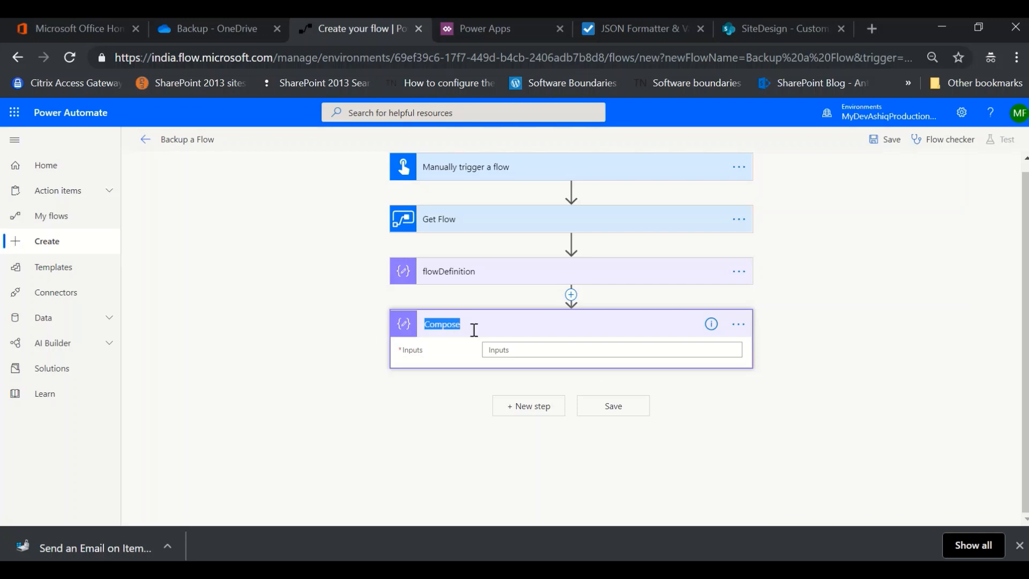
type("floq")
type("wConnec")
type("tionRefere")
type("nces")
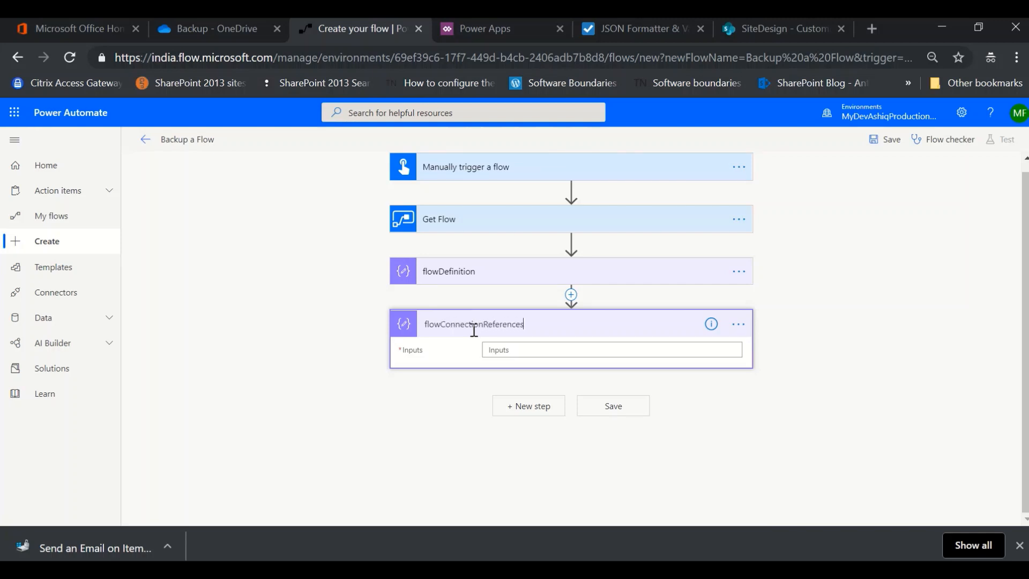
Step: Set the flowConnectionReferences action's input to the connectionReferences dynamic content from Get Flow
left_click(527, 349)
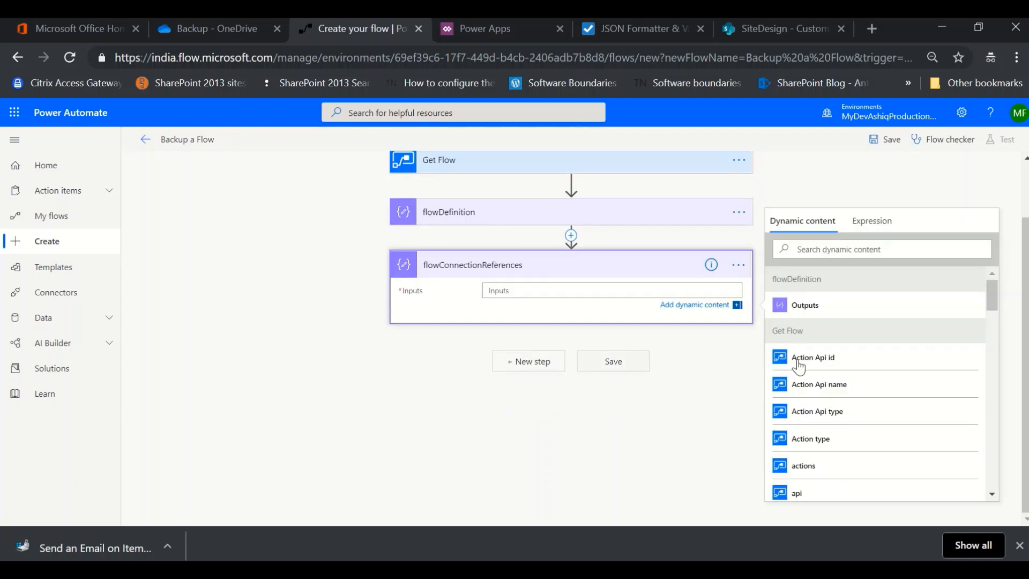
left_click(856, 250)
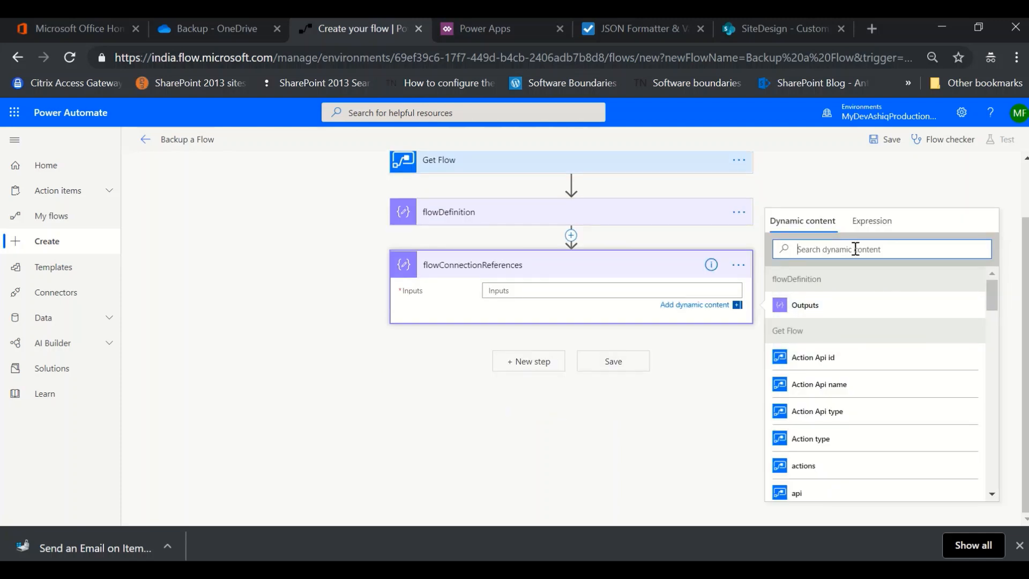
type("refer")
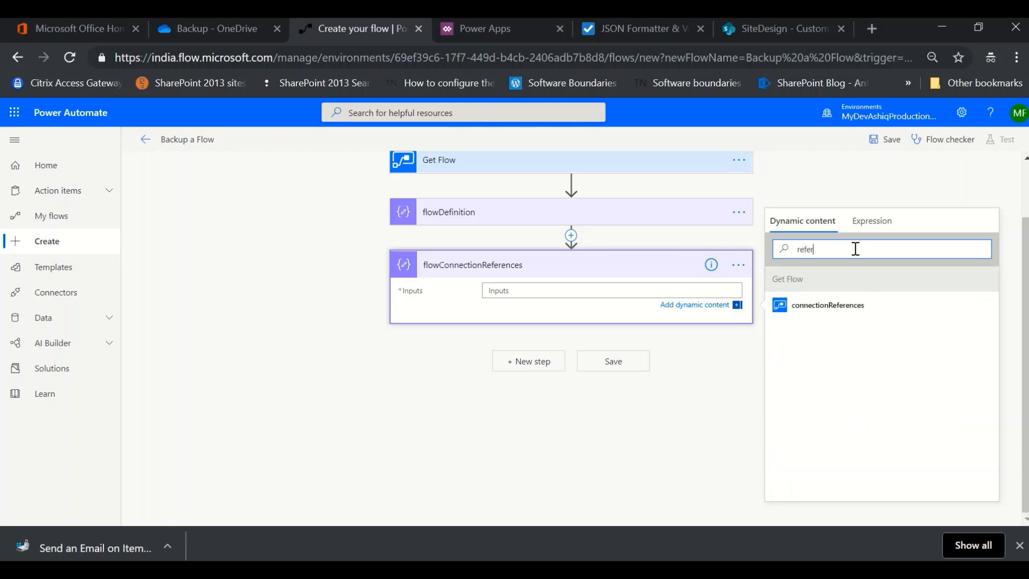
left_click(856, 308)
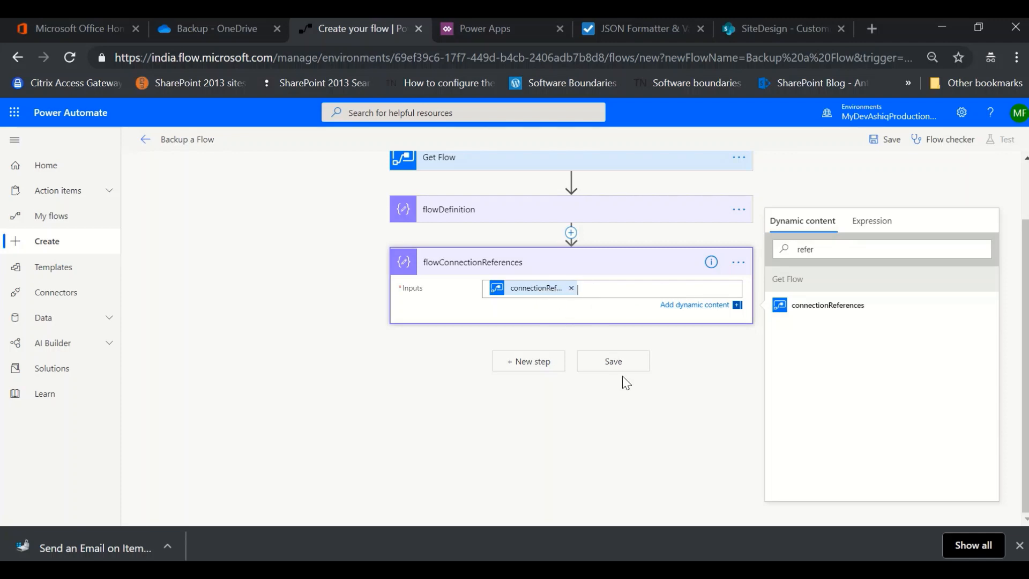
scroll(531, 375, "up", 2)
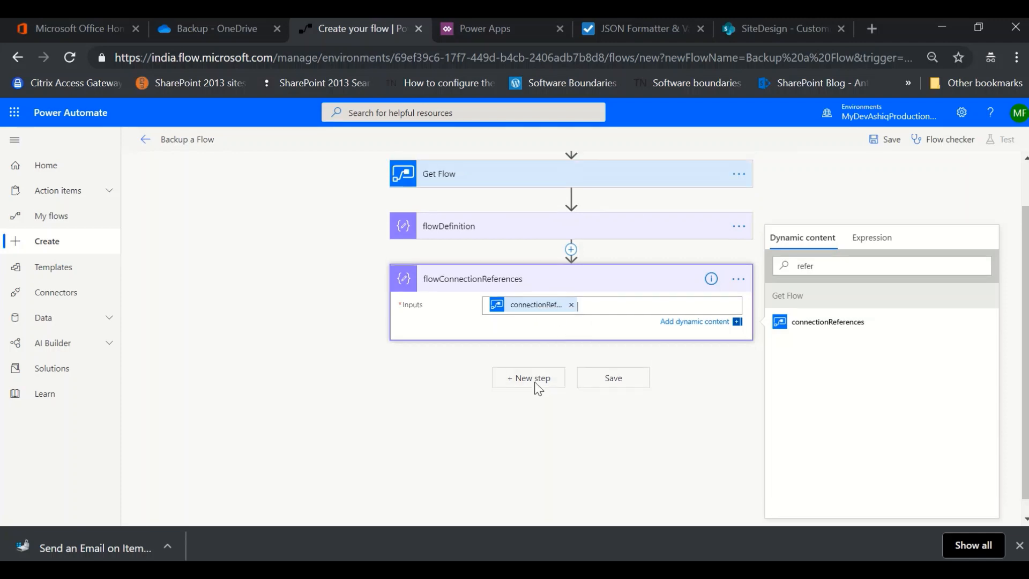
Step: Add the OneDrive for Business Create file action after flowConnectionReferences
scroll(539, 378, "down", 2)
left_click(542, 370)
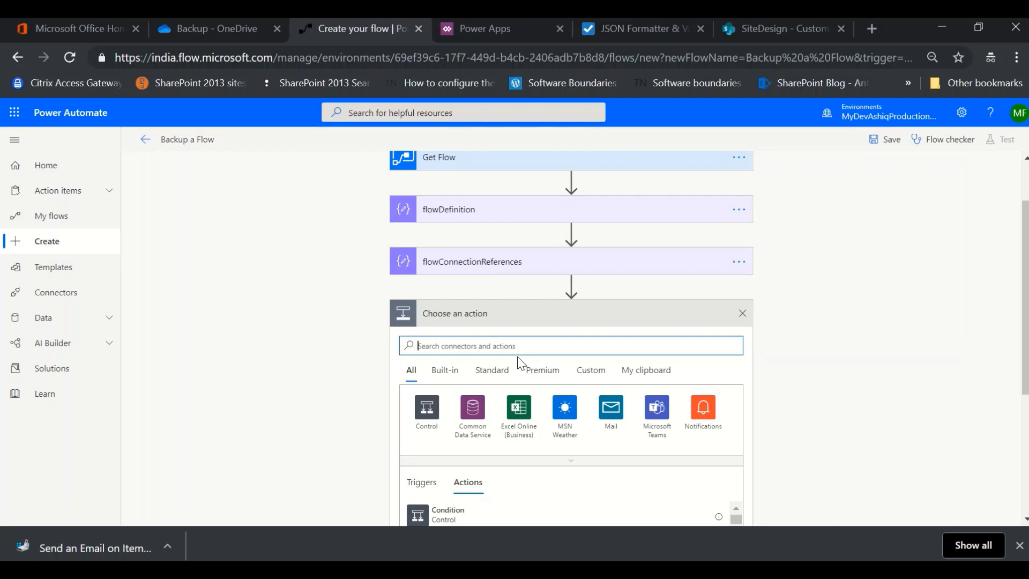
type("creat")
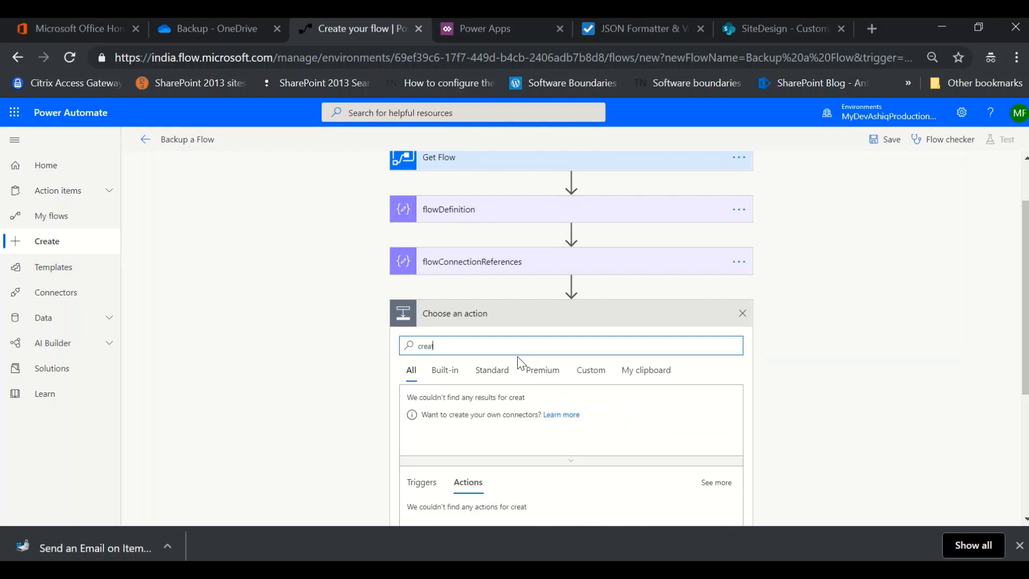
type("e")
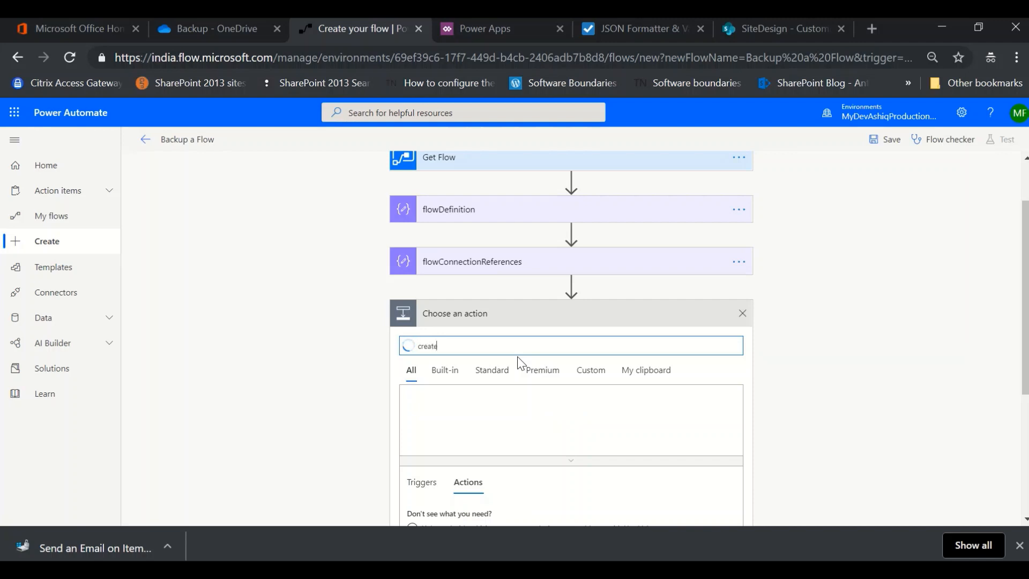
type(" file")
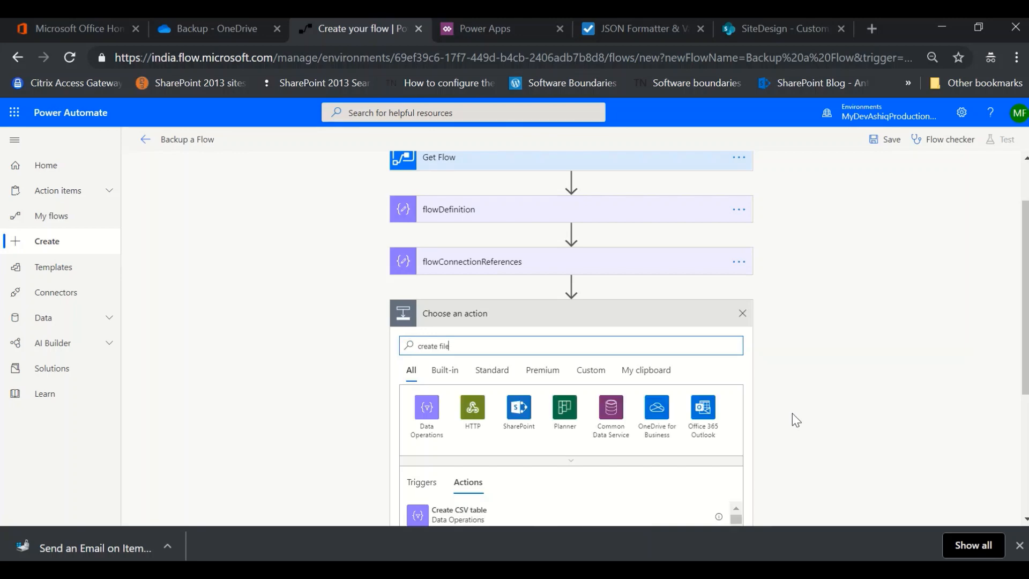
scroll(793, 413, "down", 3)
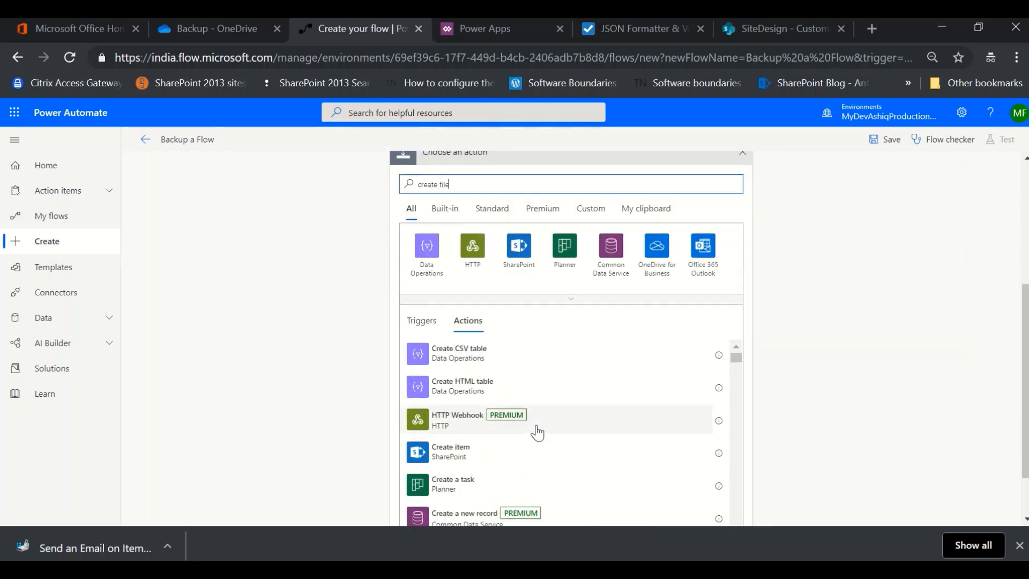
scroll(532, 430, "down", 2)
scroll(476, 417, "up", 2)
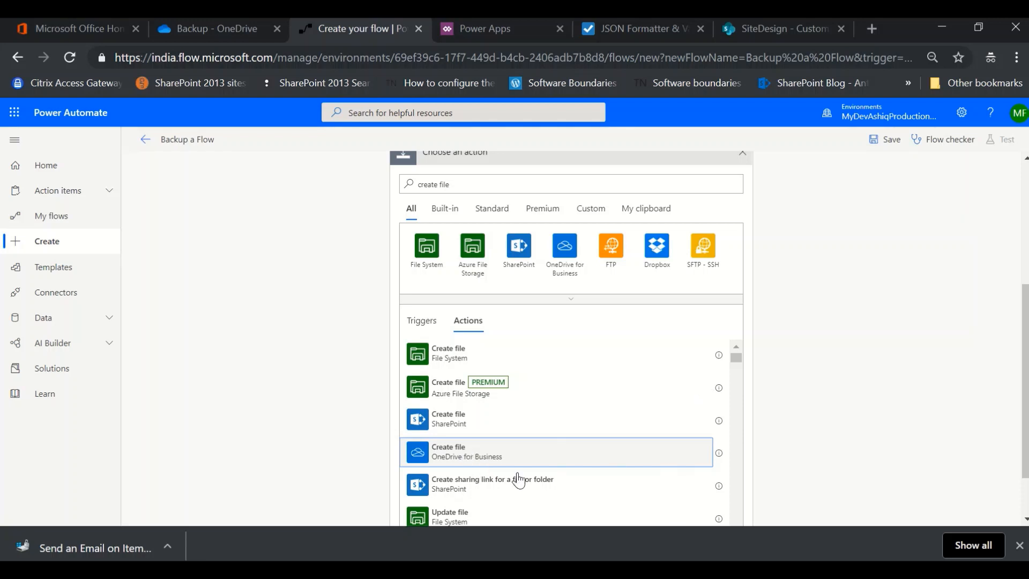
left_click(472, 455)
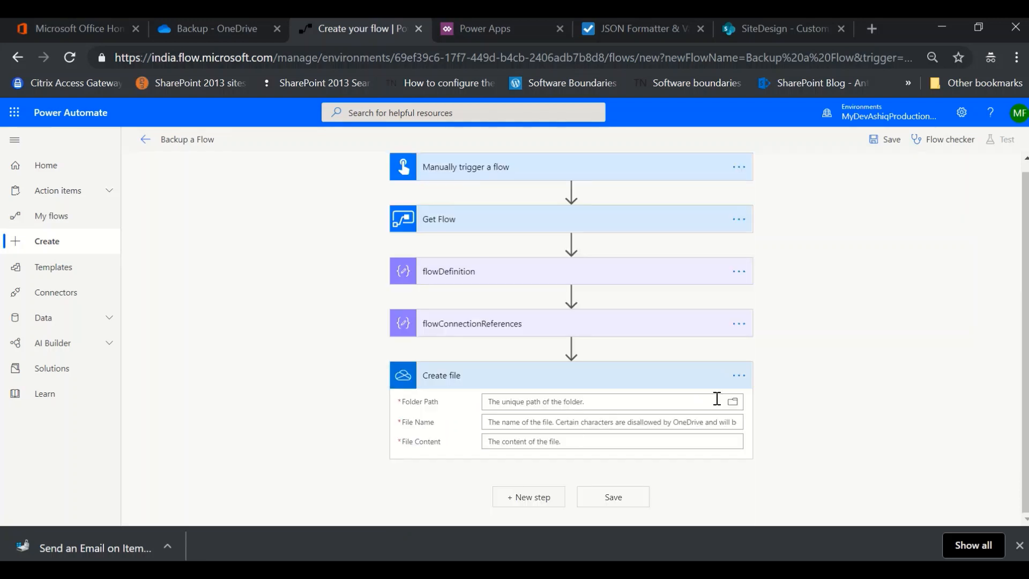
Step: Rename the Create file action as "Create flow definition file"
left_click(738, 377)
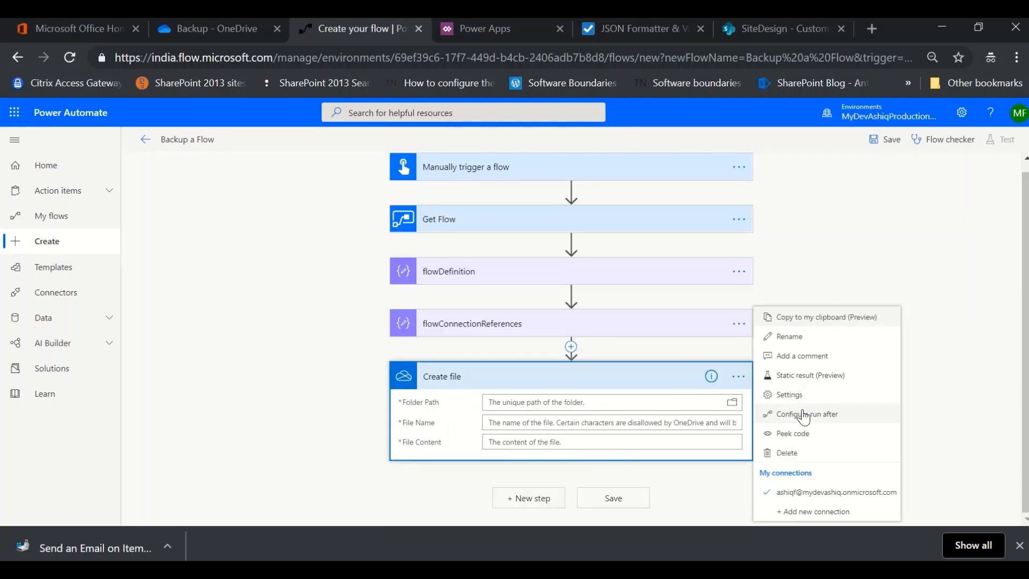
left_click(790, 336)
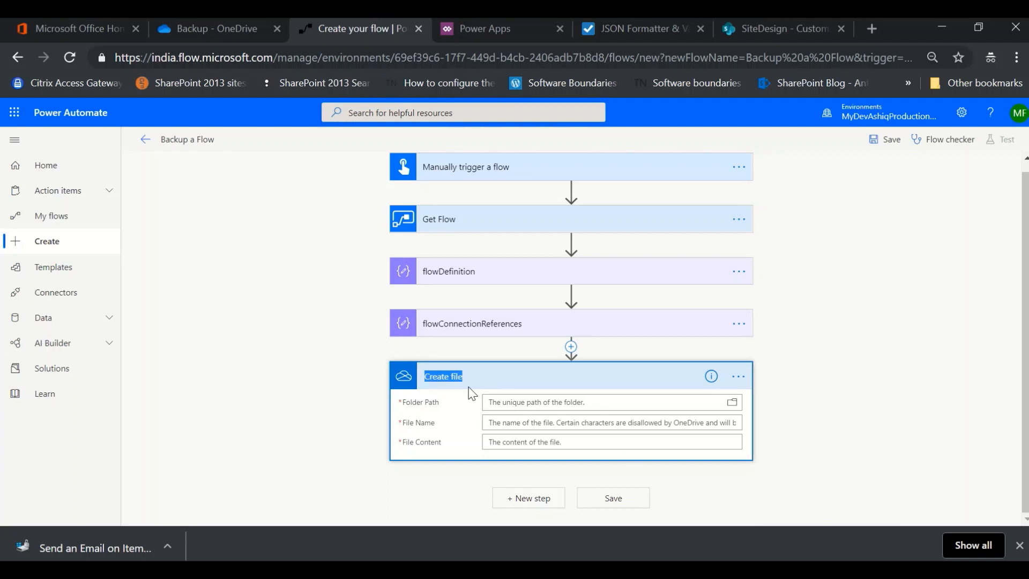
left_click(452, 376)
type("flow definition f")
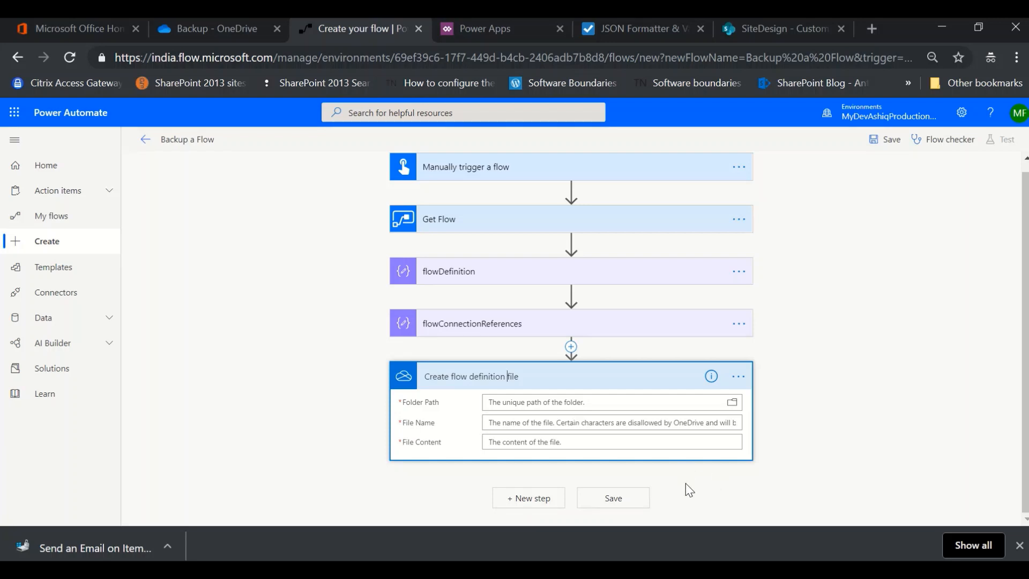
Step: Set the folder path of Create flow definition file to the OneDrive folder /Backup/Flow
left_click(733, 402)
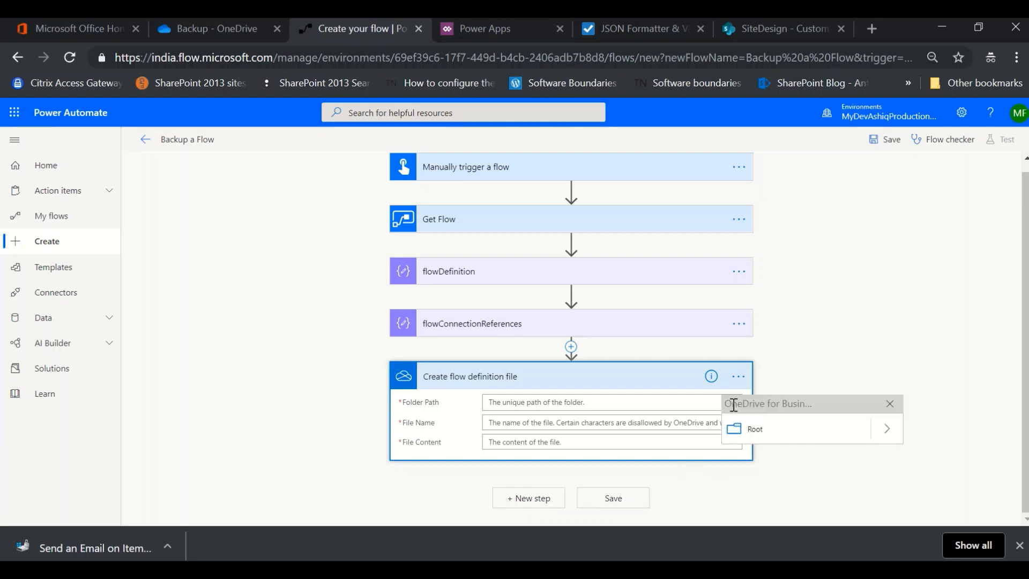
left_click(885, 433)
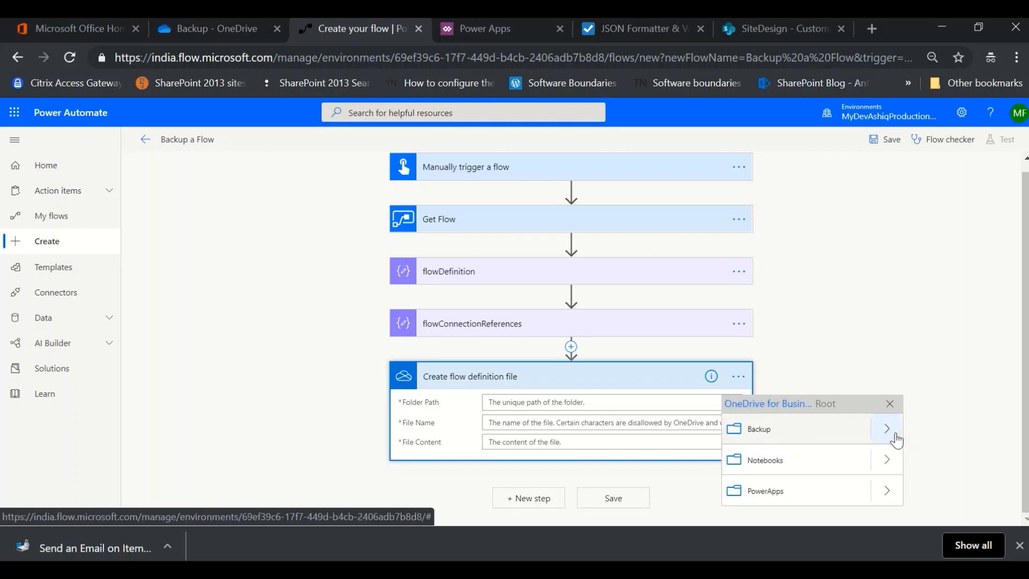
left_click(888, 431)
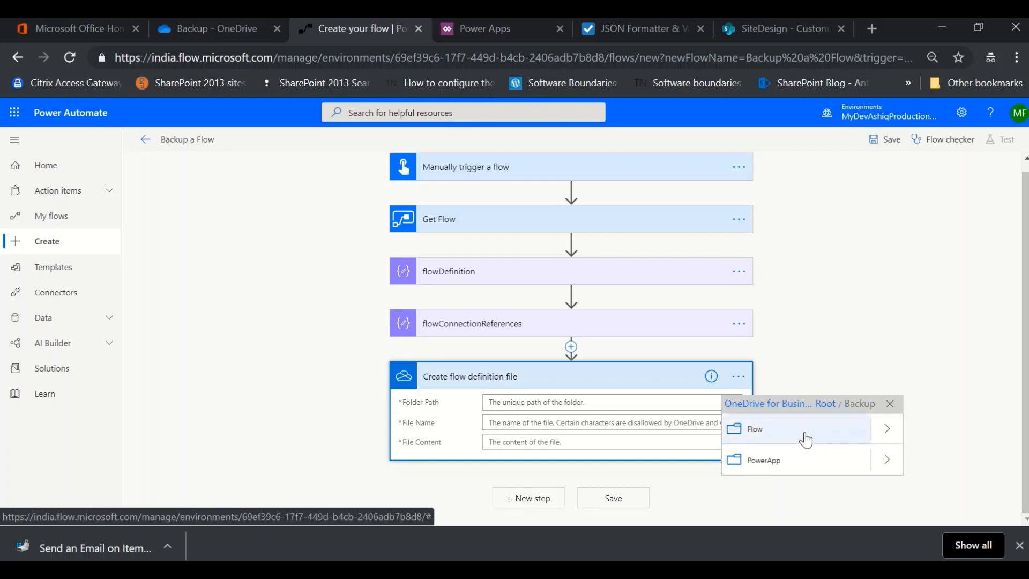
left_click(756, 429)
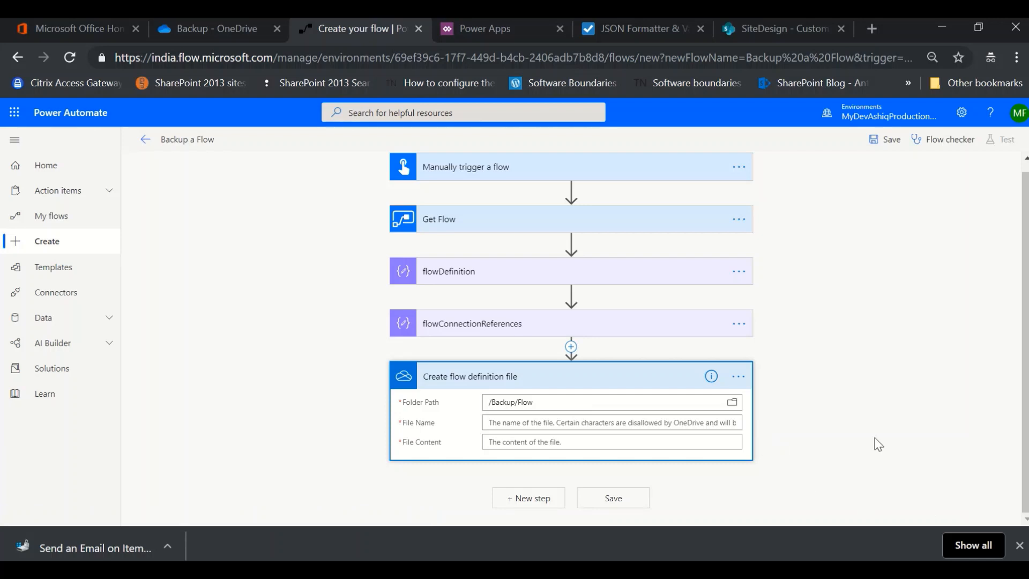
Step: Set the definition file's name to the Flow Display Name dynamic content from Get Flow followed by "_FlowDef.json"
left_click(532, 423)
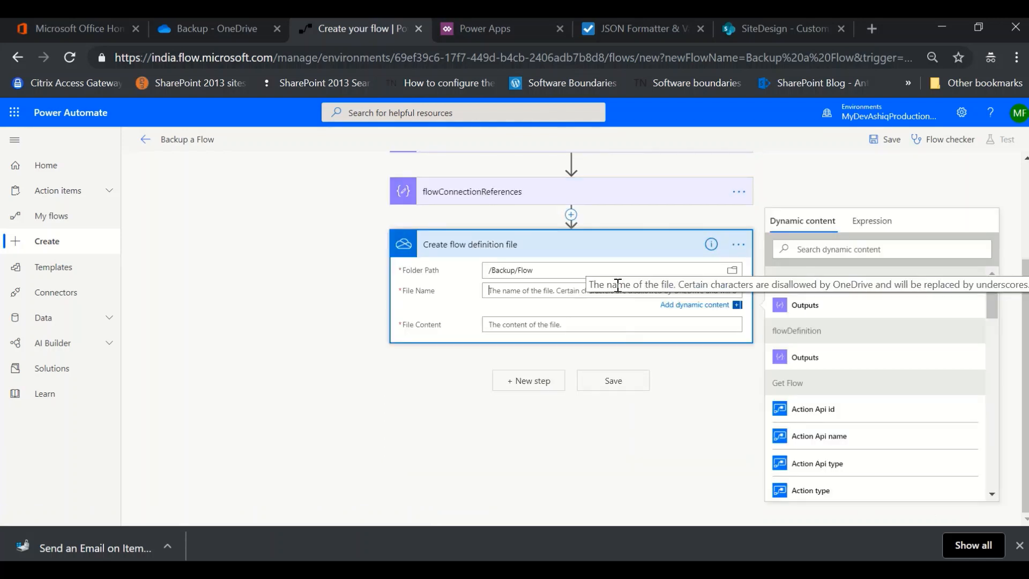
left_click(831, 250)
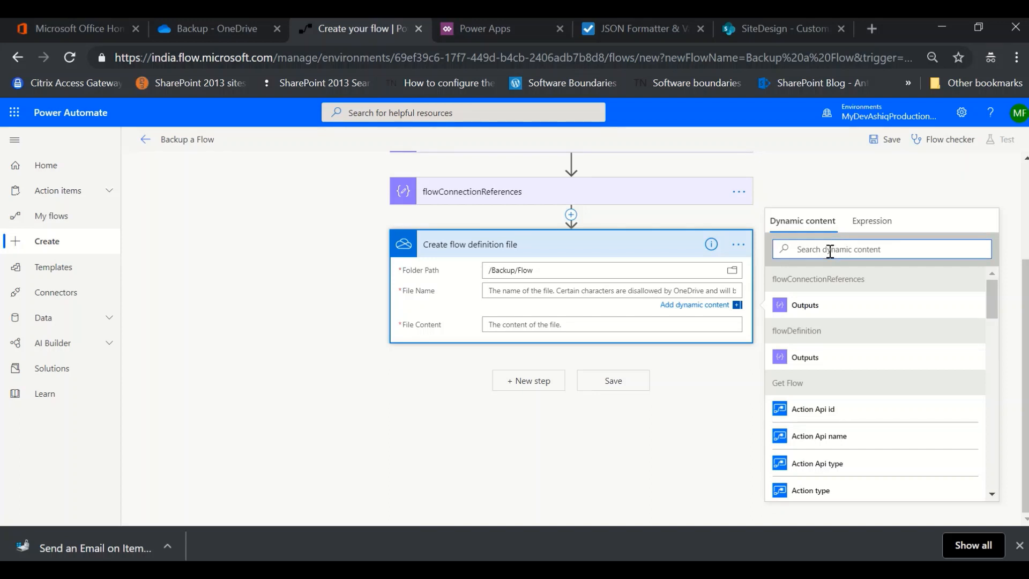
type("flow dis")
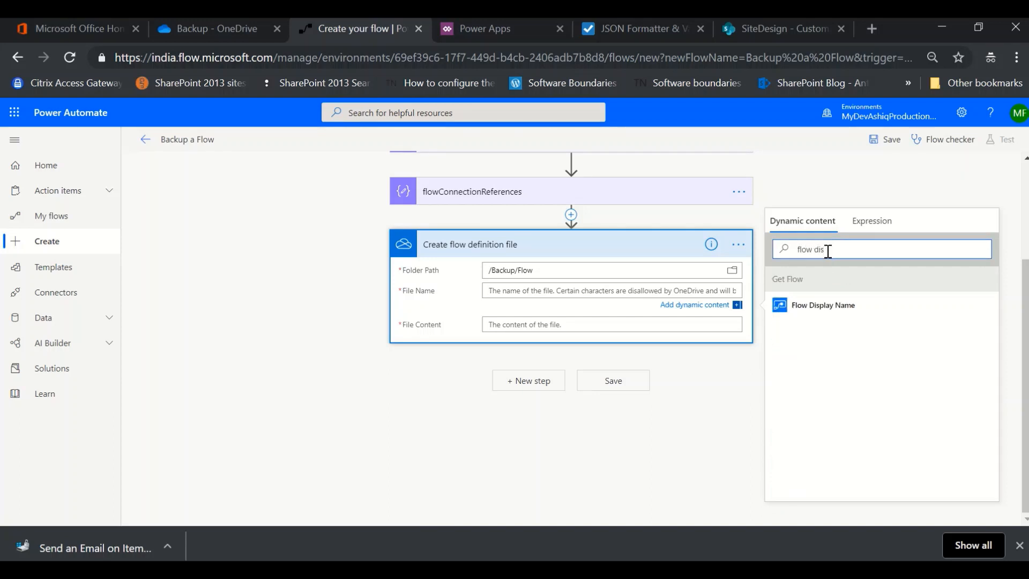
left_click(822, 310)
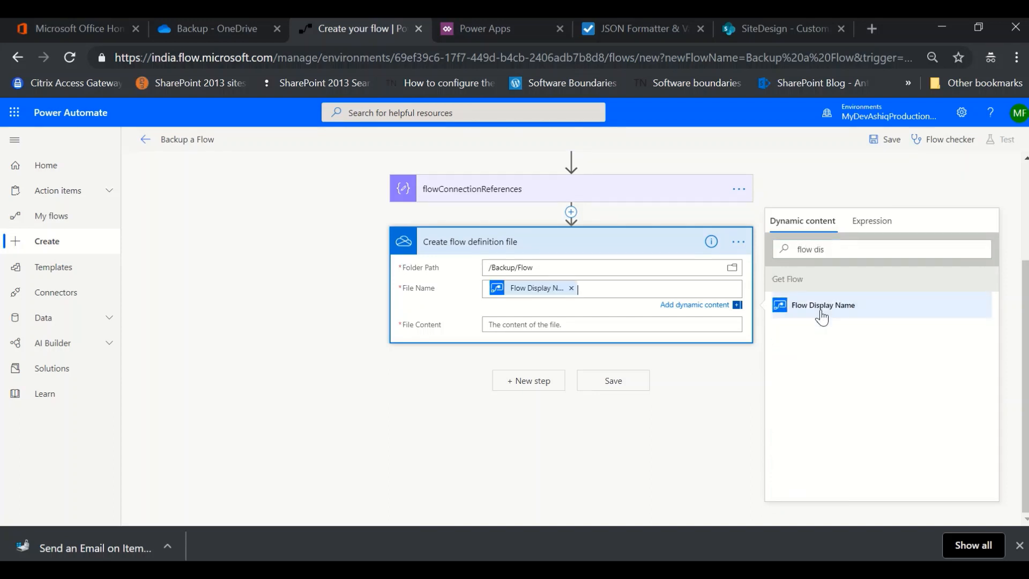
type("_FlowDef")
Step: Set the definition file's content to the Outputs dynamic content of the flowDefinition action
left_click(550, 329)
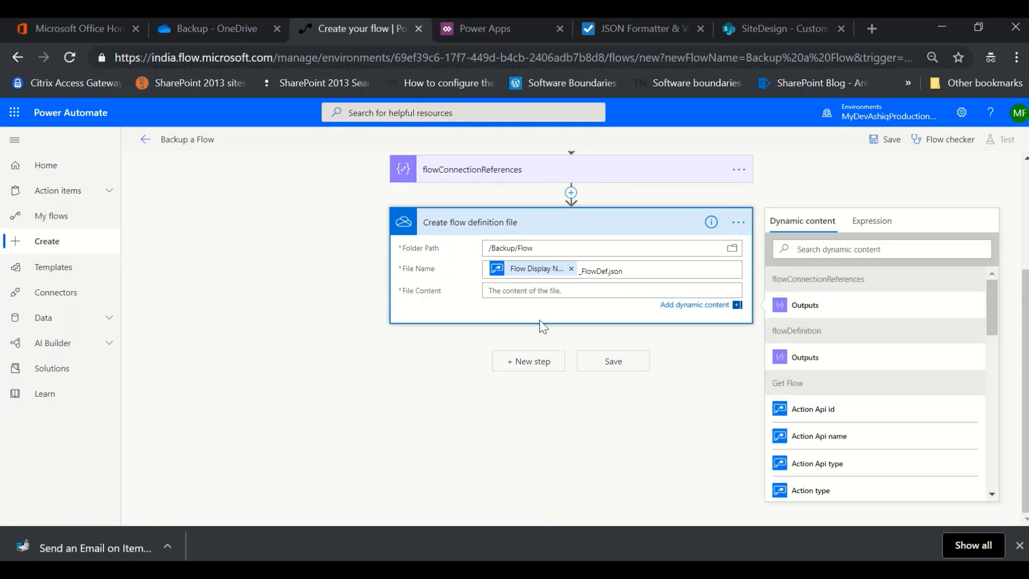
scroll(675, 310, "up", 1)
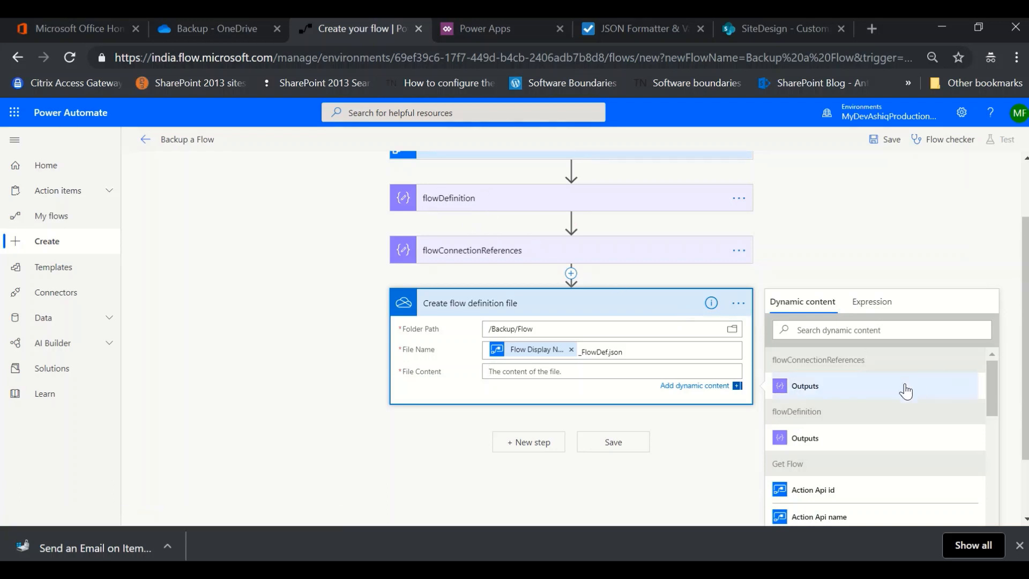
left_click(815, 440)
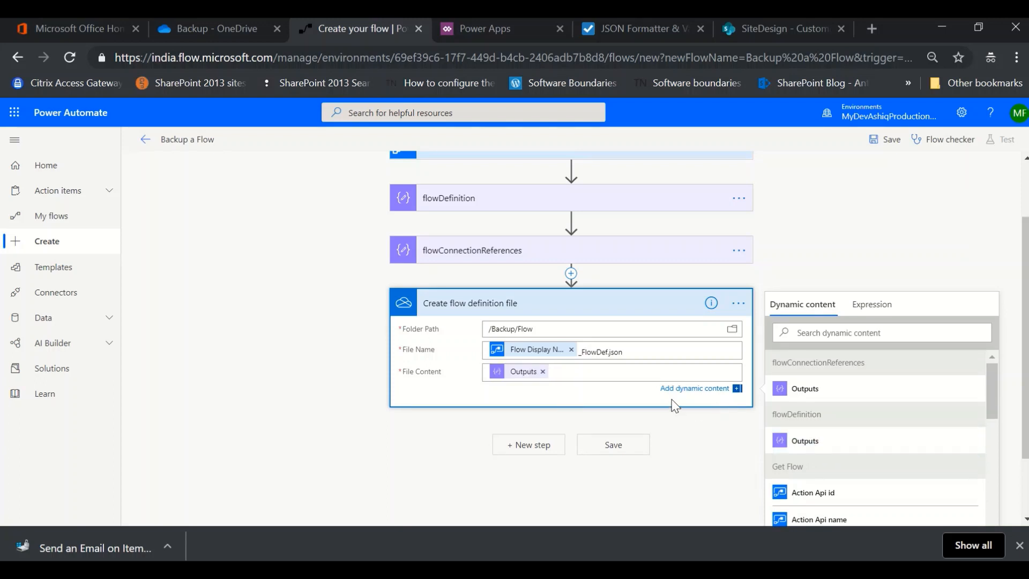
Step: Add a OneDrive for Business Create file action after Create flow definition file
scroll(670, 410, "down", 1)
left_click(528, 370)
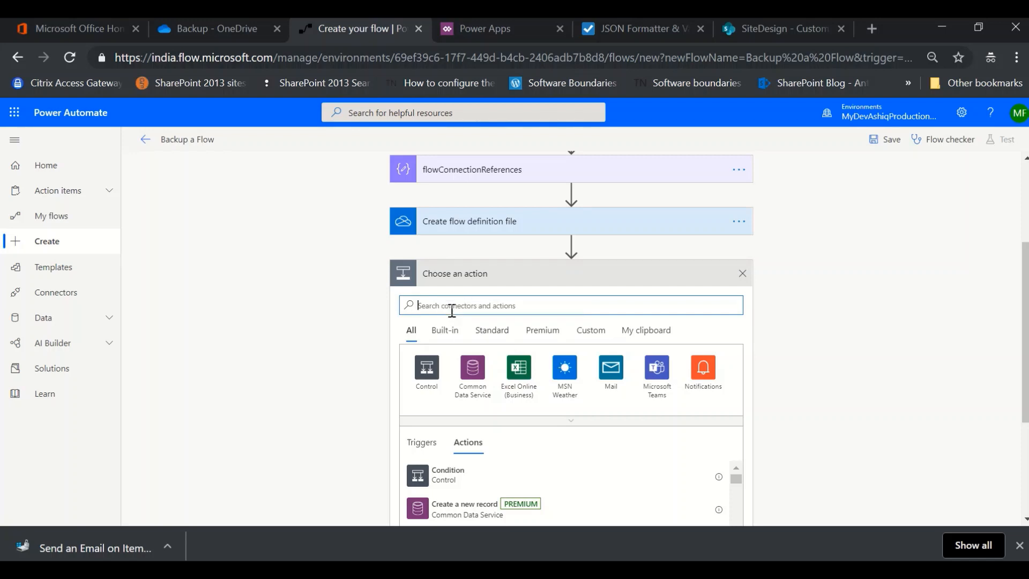
type("create fi")
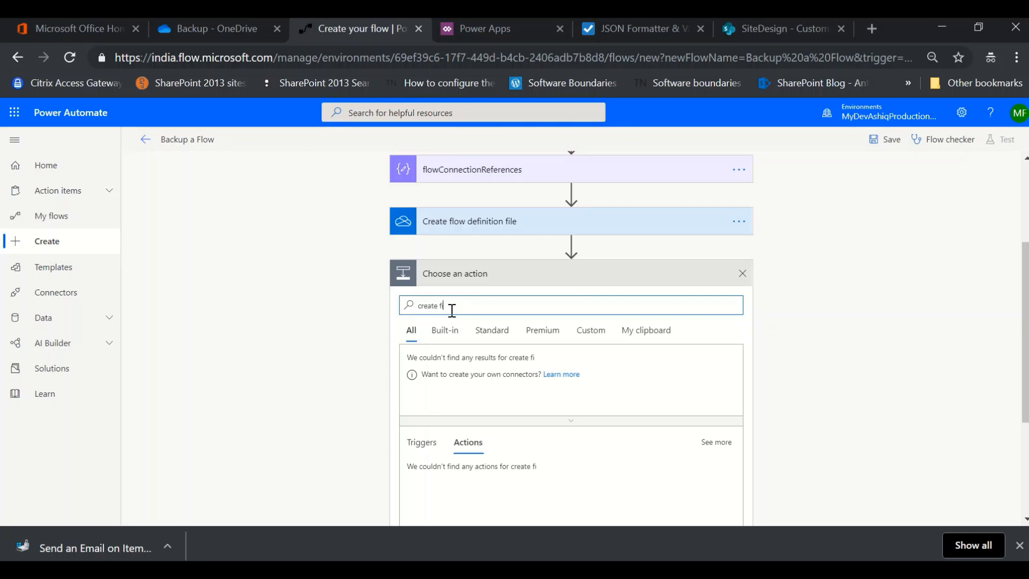
type("le")
scroll(772, 374, "down", 2)
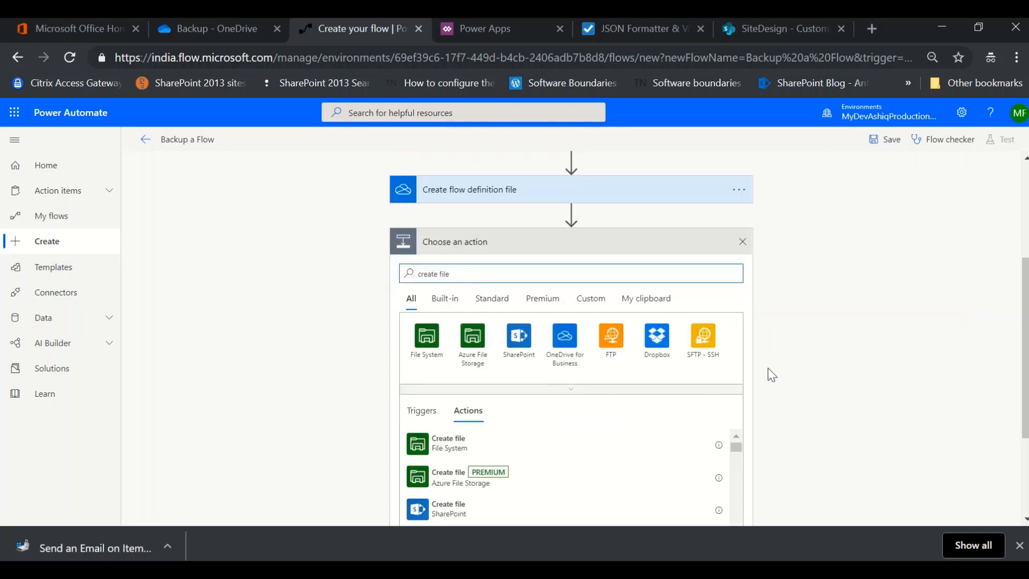
scroll(772, 374, "down", 3)
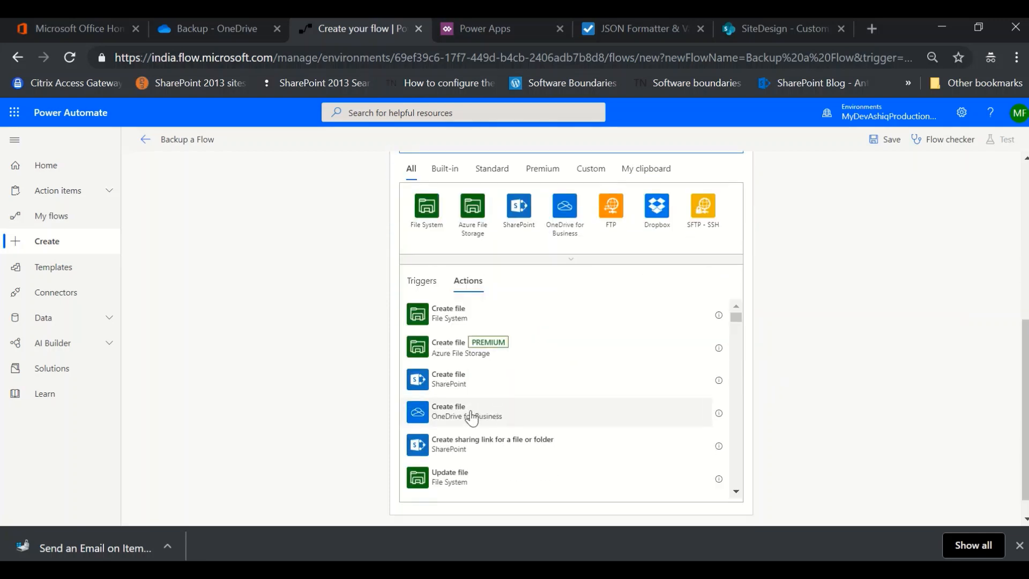
left_click(471, 418)
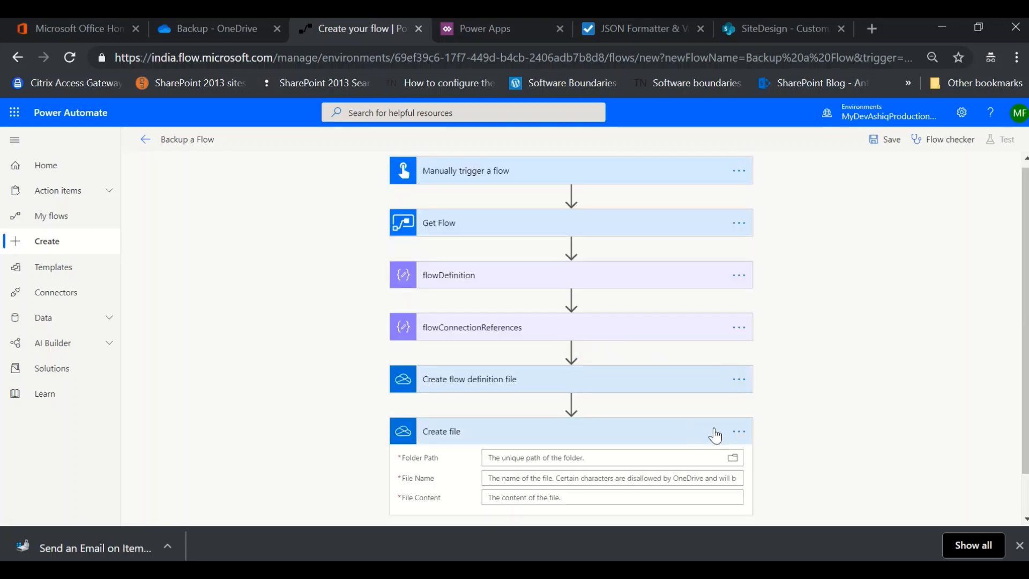
Step: Rename the new Create file action as "Create flow connection references file"
left_click(738, 431)
left_click(739, 431)
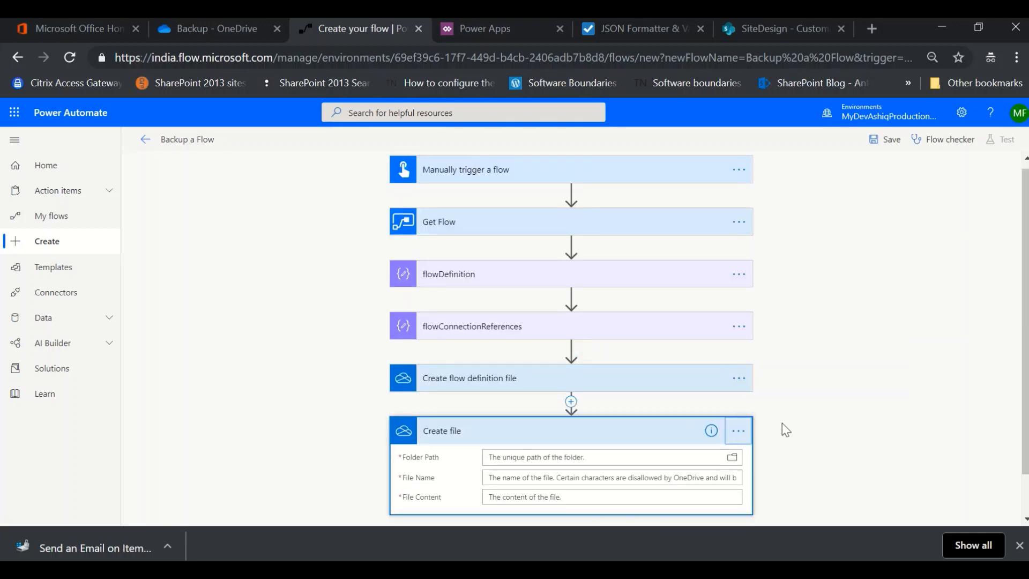
left_click(739, 433)
left_click(789, 336)
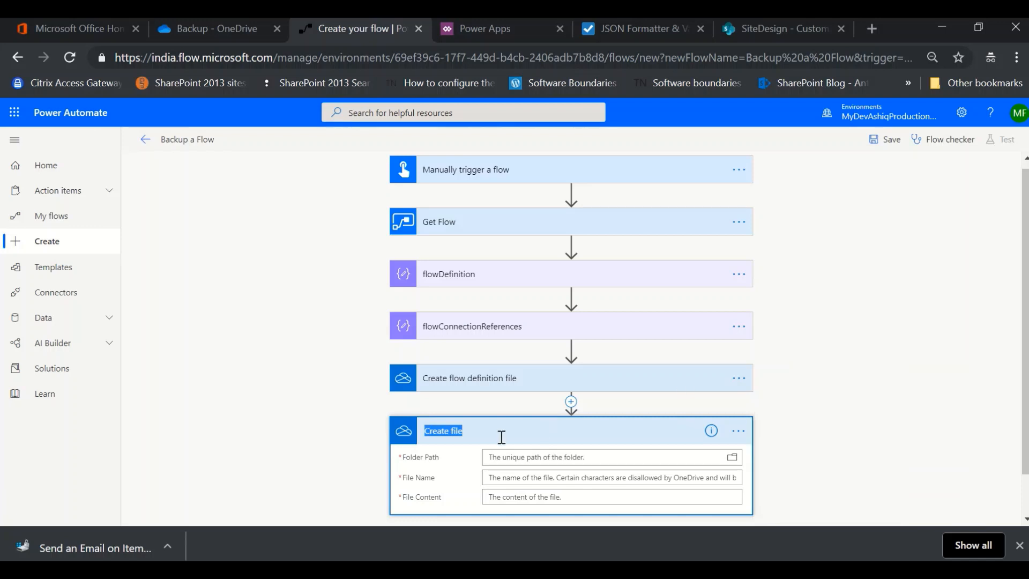
left_click(449, 432)
type("flow connectio")
type("n reference")
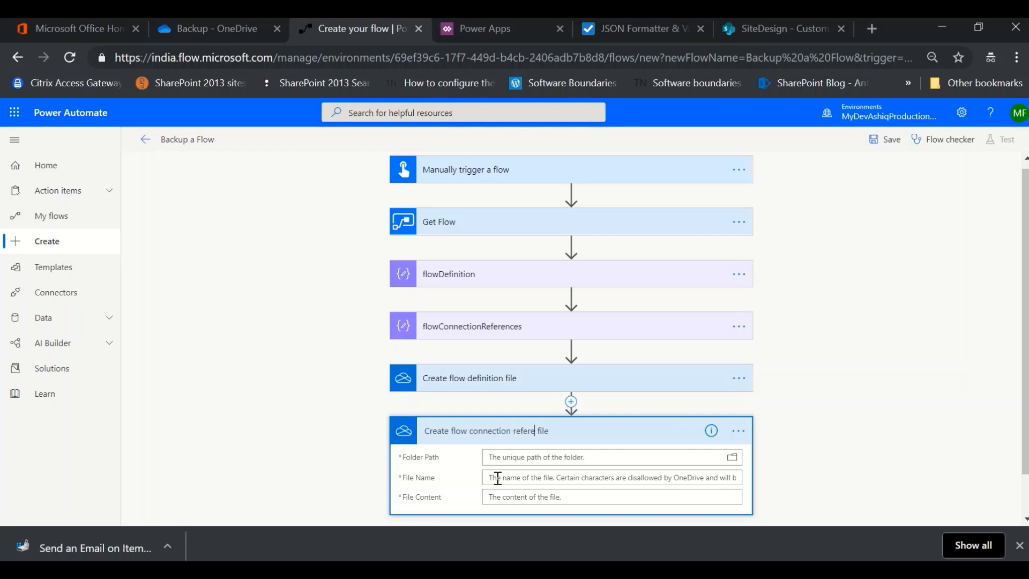
type("s")
Step: Set the folder path of Create flow connection references file to the OneDrive folder /Backup/Flow
scroll(541, 469, "down", 2)
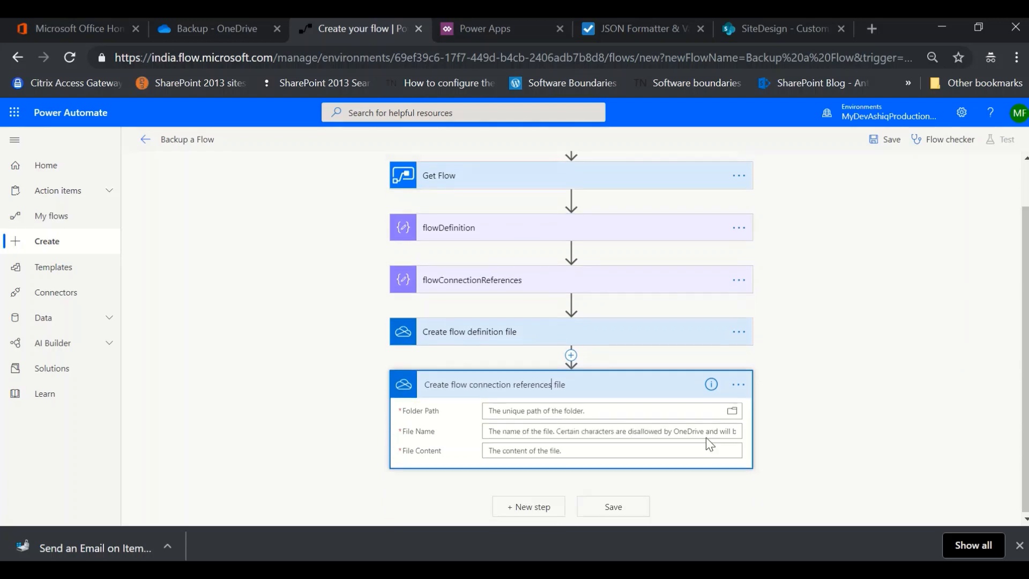
left_click(731, 413)
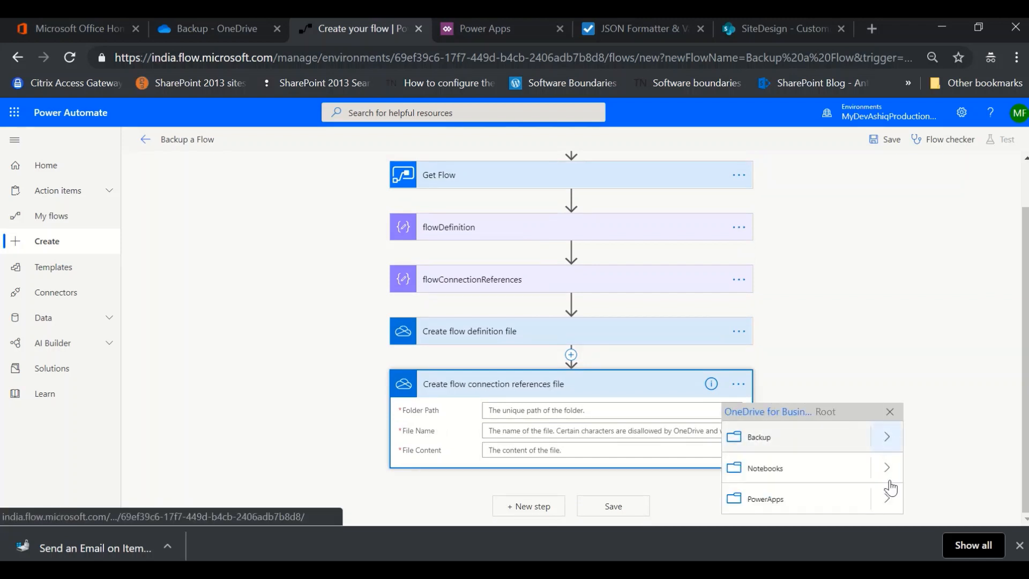
left_click(887, 445)
left_click(802, 451)
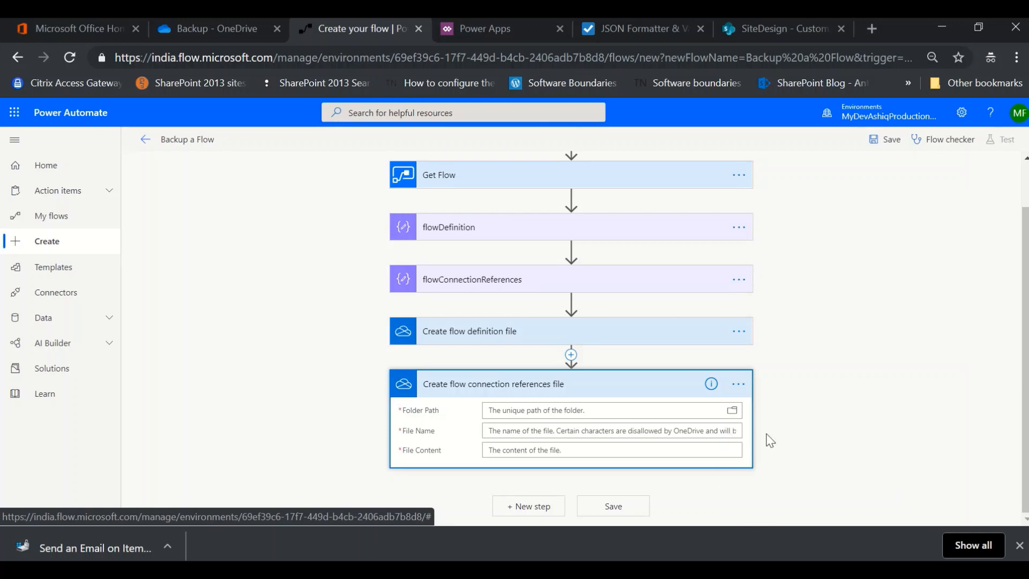
Step: Change the text after Flow Display Name in the definition file's name to "_flowdef.json"
left_click(533, 431)
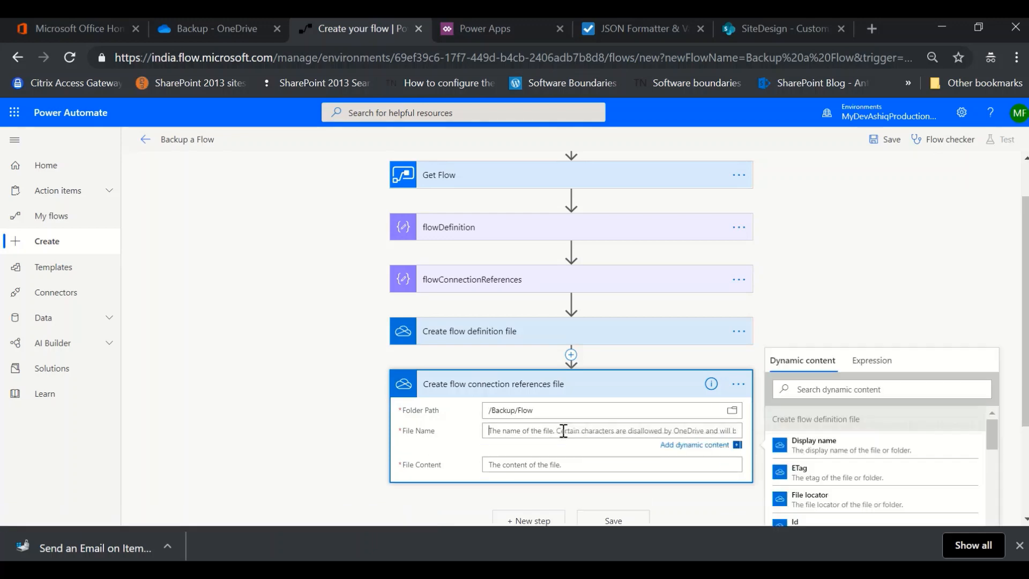
left_click(656, 336)
scroll(674, 365, "down", 2)
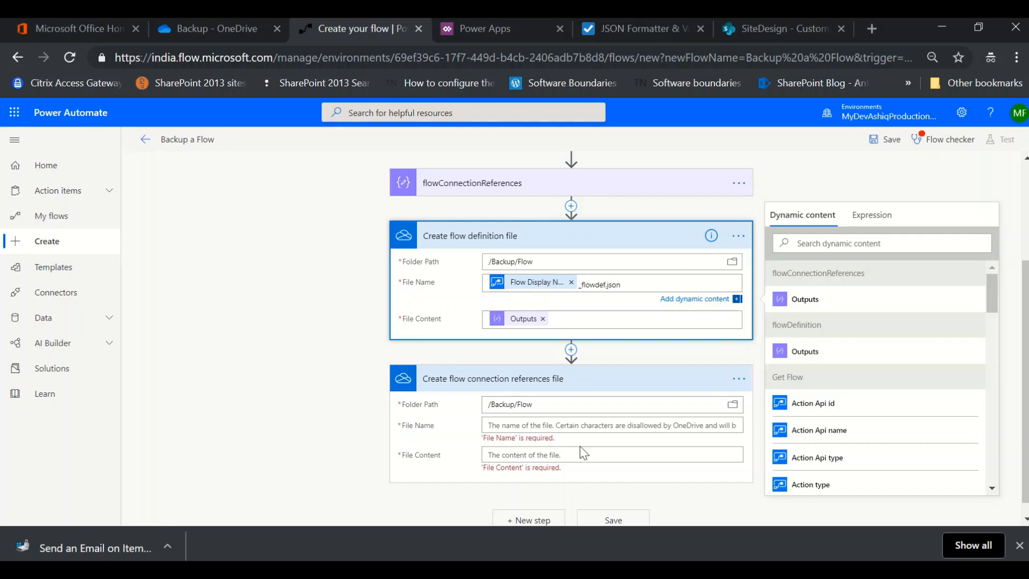
Step: Set the connection references file's name to the Flow Display Name dynamic content from Get Flow followed by "_flowconref.json"
left_click(536, 425)
scroll(535, 421, "down", 2)
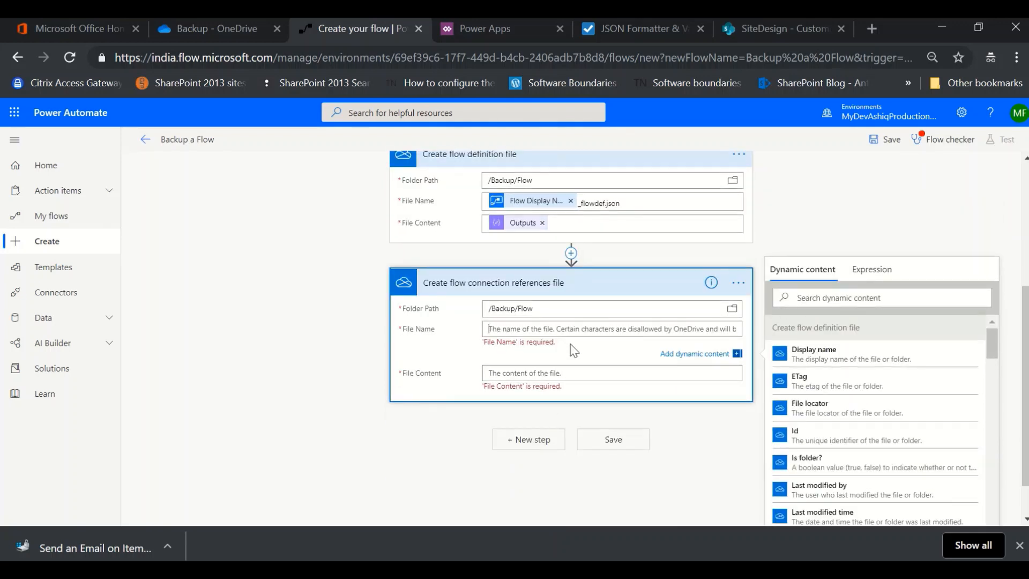
left_click(821, 291)
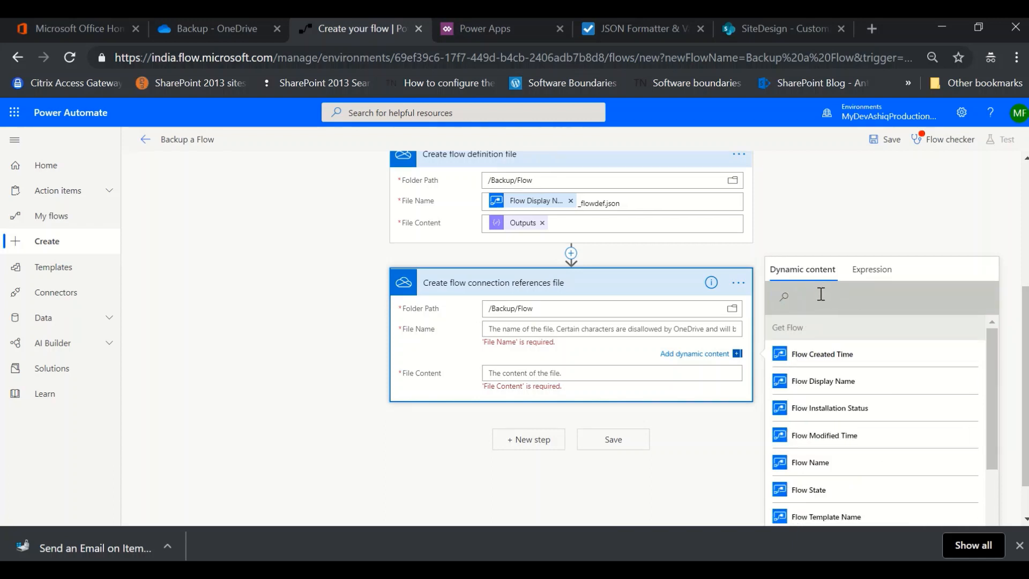
left_click(567, 326)
left_click(867, 278)
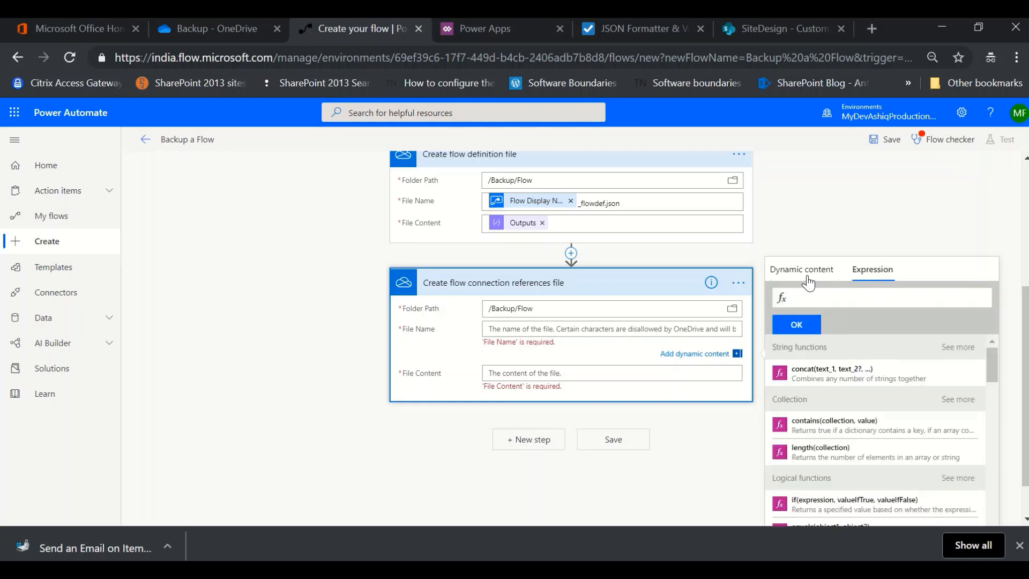
left_click(807, 276)
left_click(832, 300)
type("displ")
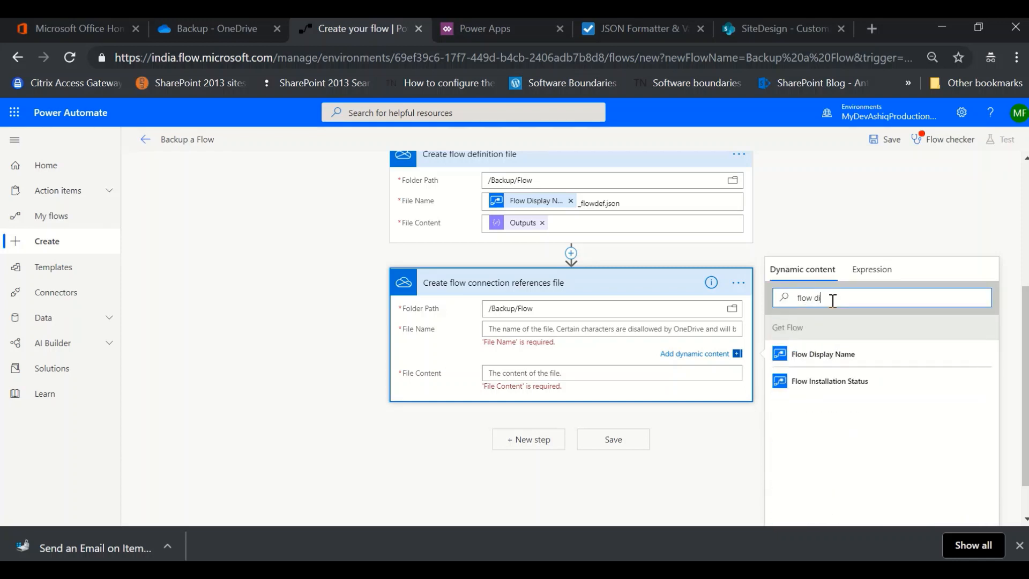
left_click(802, 364)
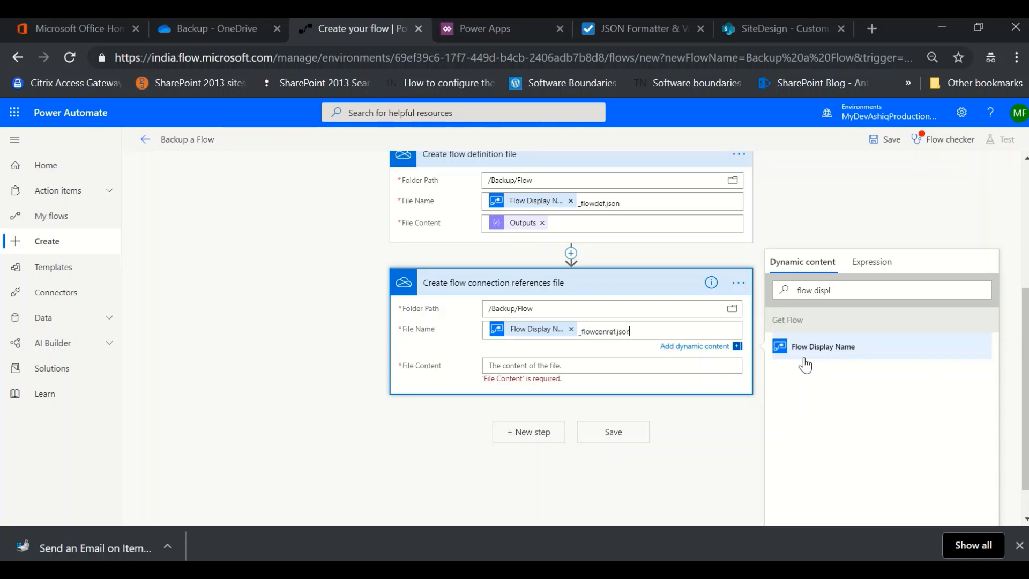
Step: Set the connection references file's content to the Outputs dynamic content of the flowConnectionReferences action
left_click(519, 365)
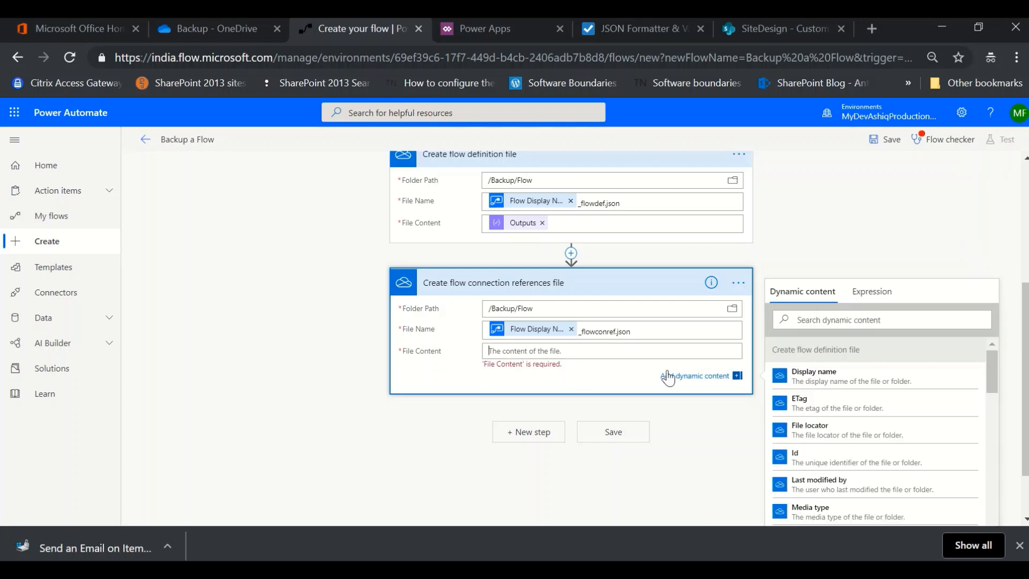
left_click(838, 320)
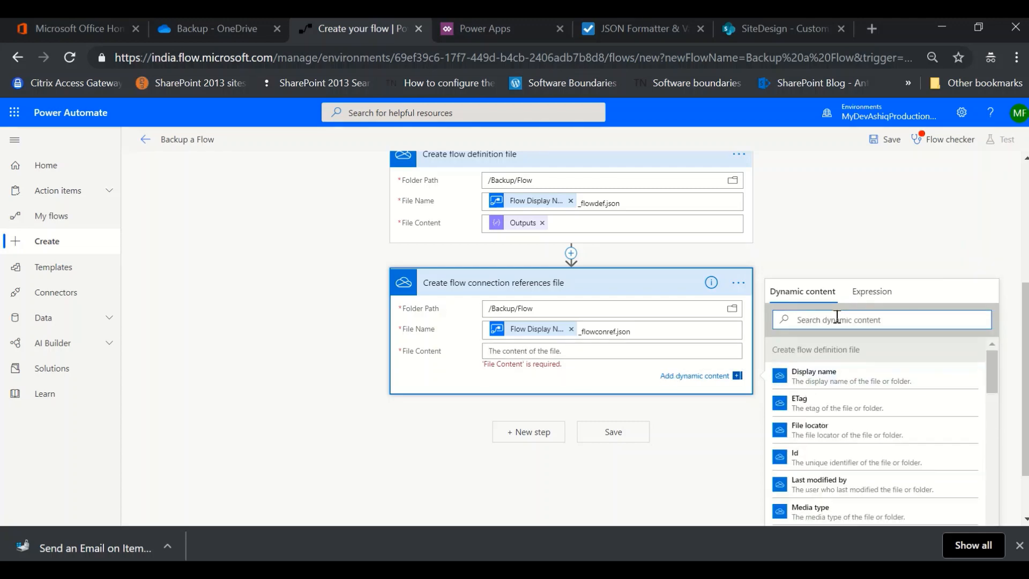
type("out")
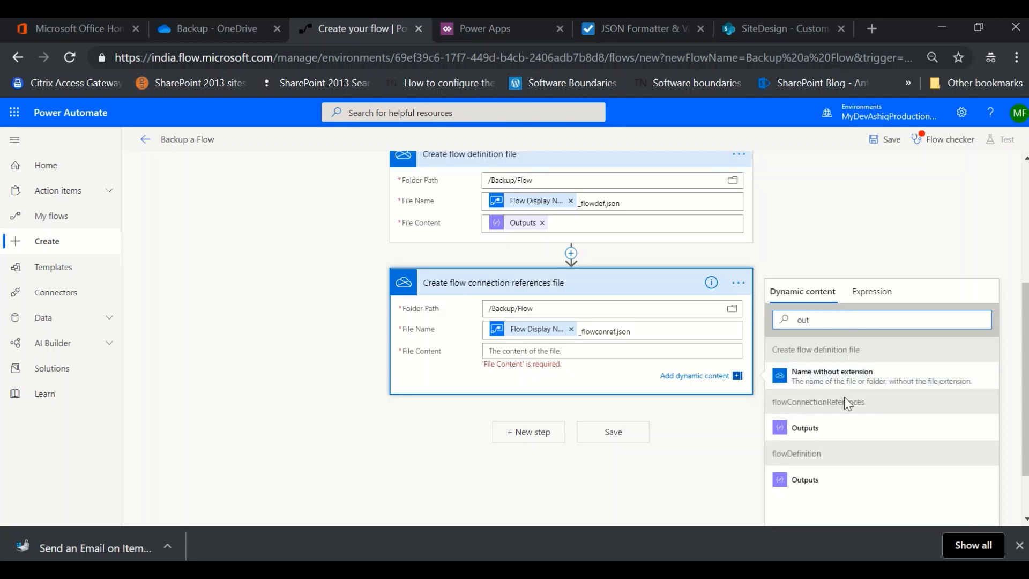
left_click(815, 429)
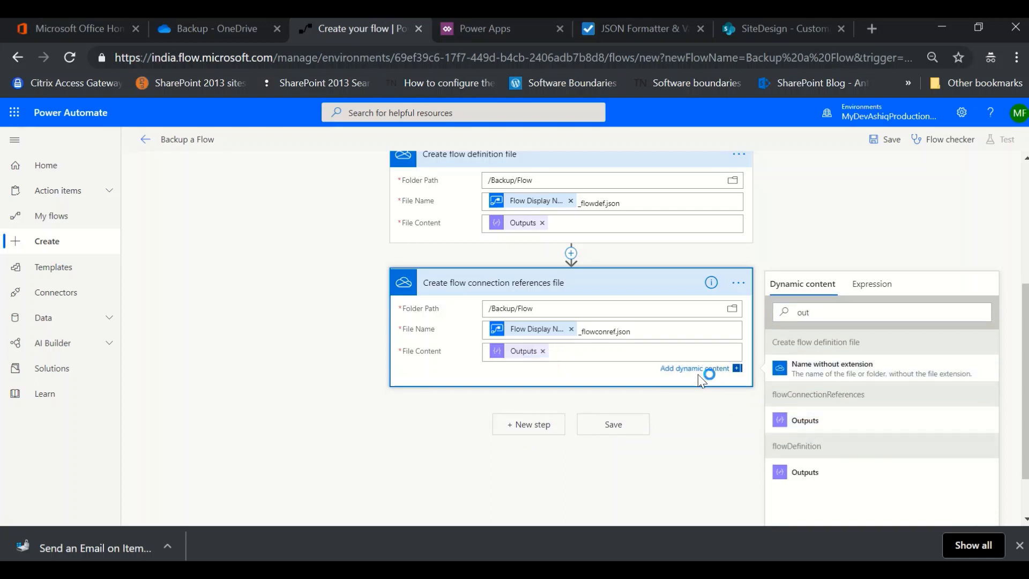
Step: Save the Backup a Flow flow
left_click(881, 140)
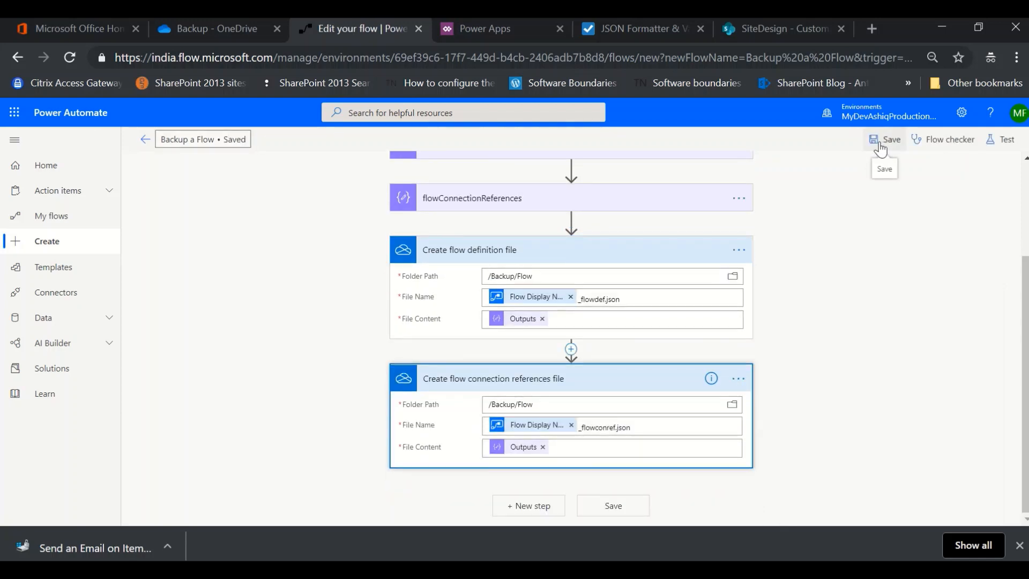
left_click(617, 506)
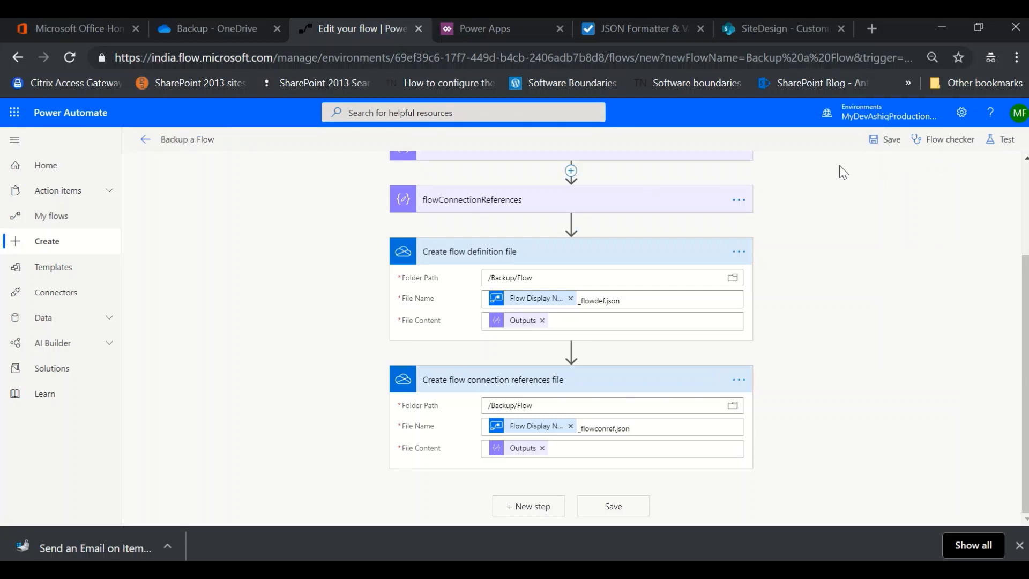
left_click(884, 150)
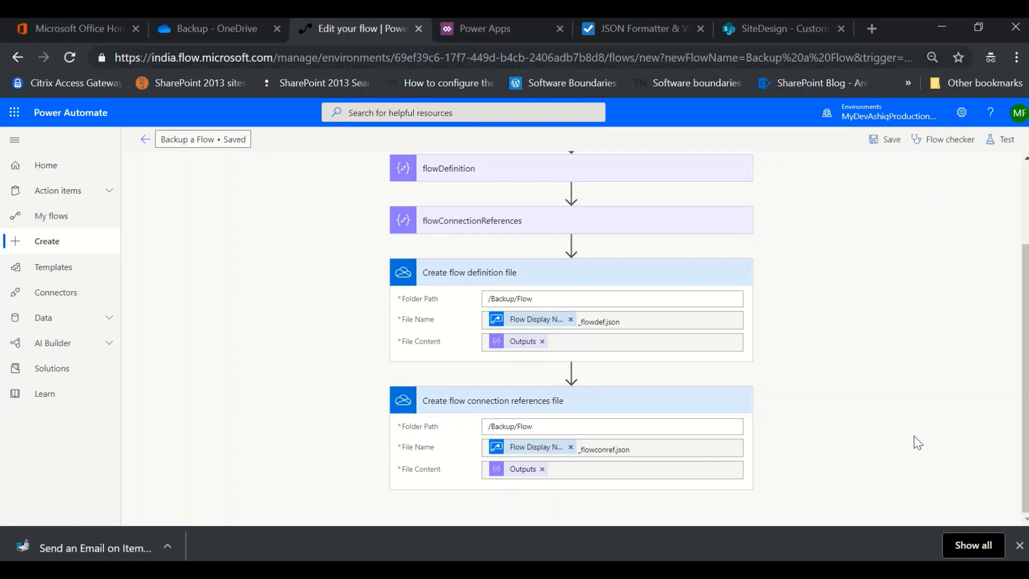
Step: Test the flow by performing the trigger action manually, run it with the existing connections and finish the run dialog
left_click(1000, 140)
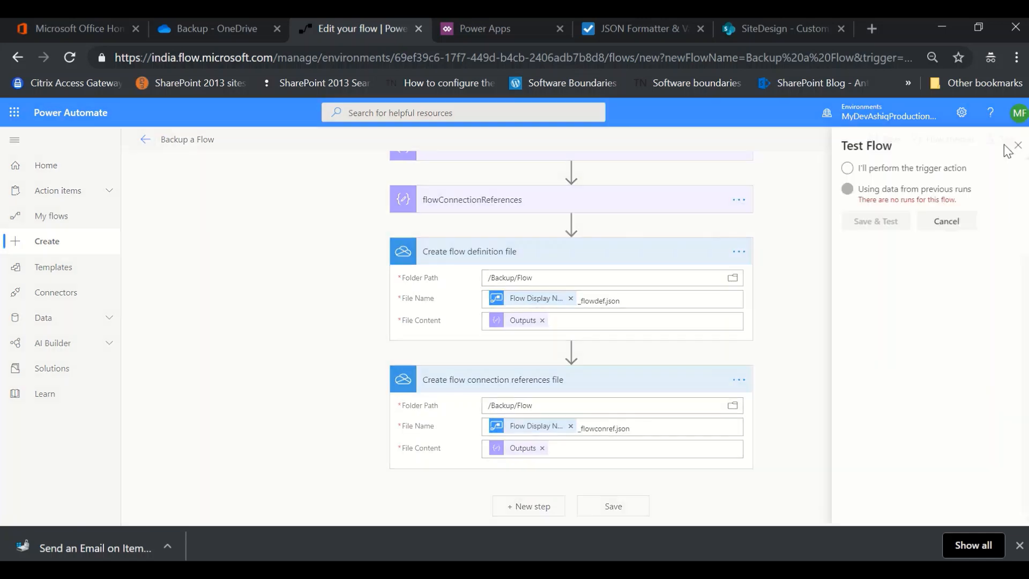
left_click(846, 170)
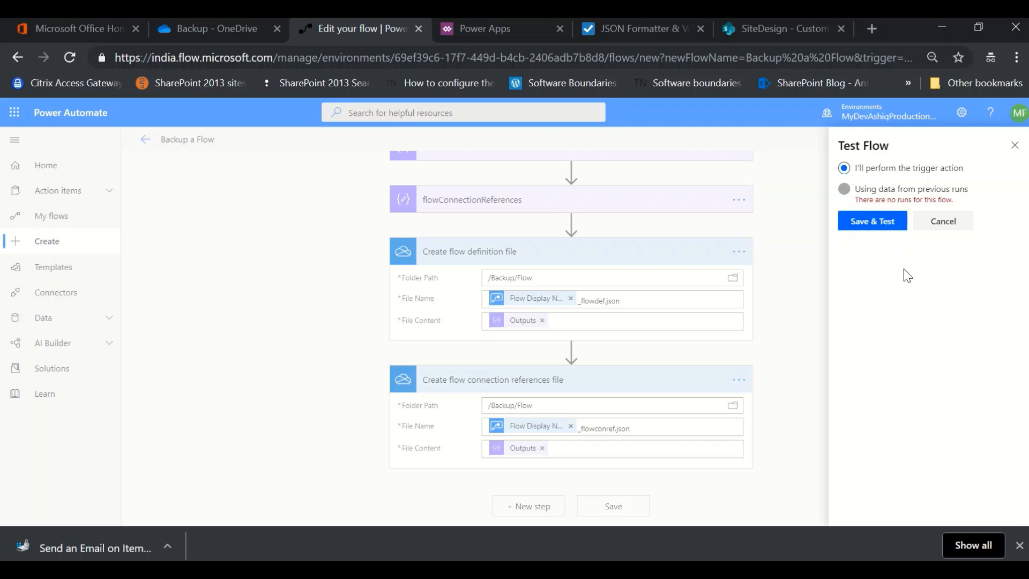
left_click(873, 221)
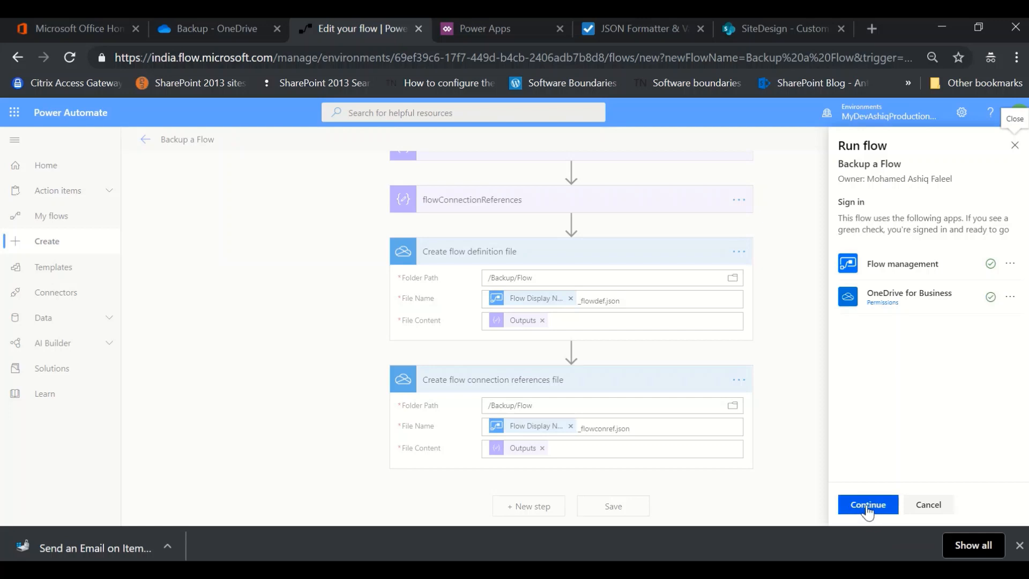
left_click(866, 506)
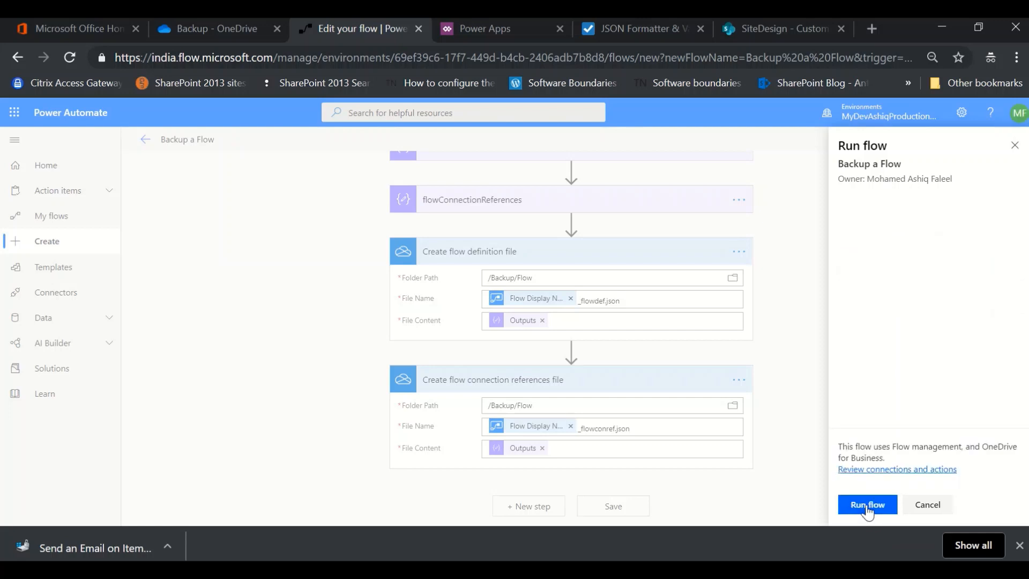
left_click(868, 509)
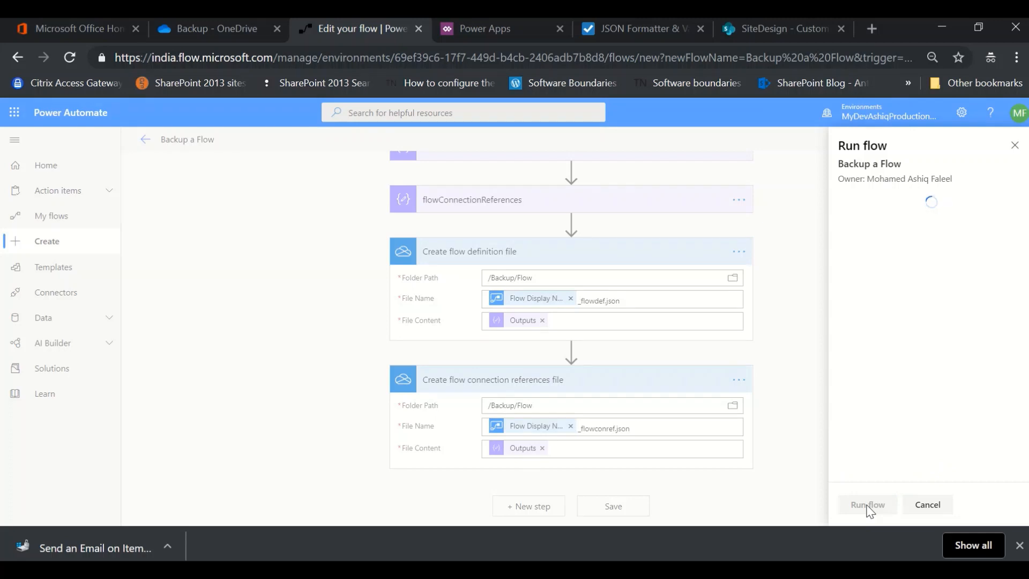
left_click(863, 505)
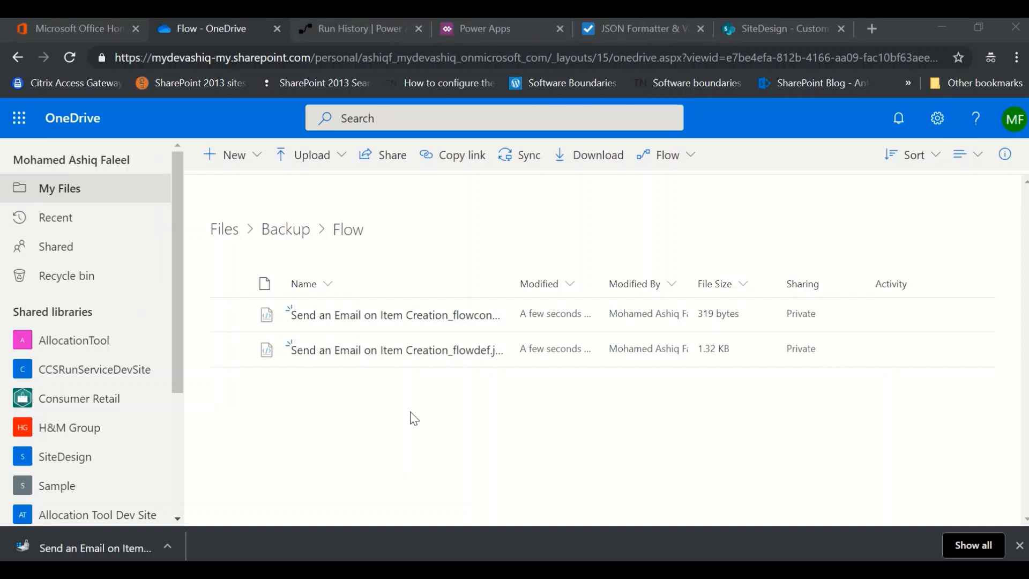
Step: Open the backup file "Send an Email on Item Creation_flowdef.json" in the OneDrive folder Backup/Flow to inspect the saved definition
mouse_move(337, 358)
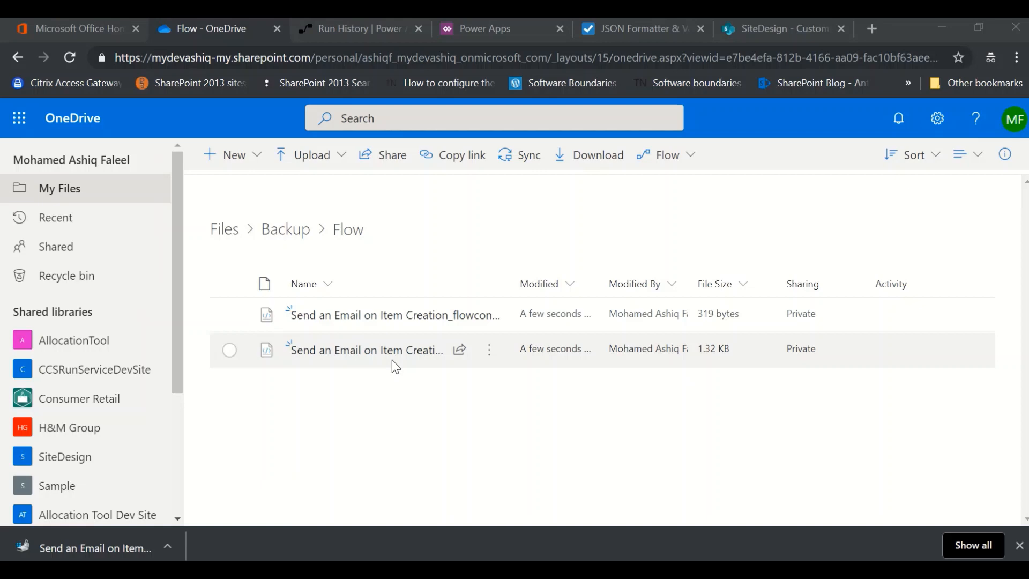
mouse_move(391, 356)
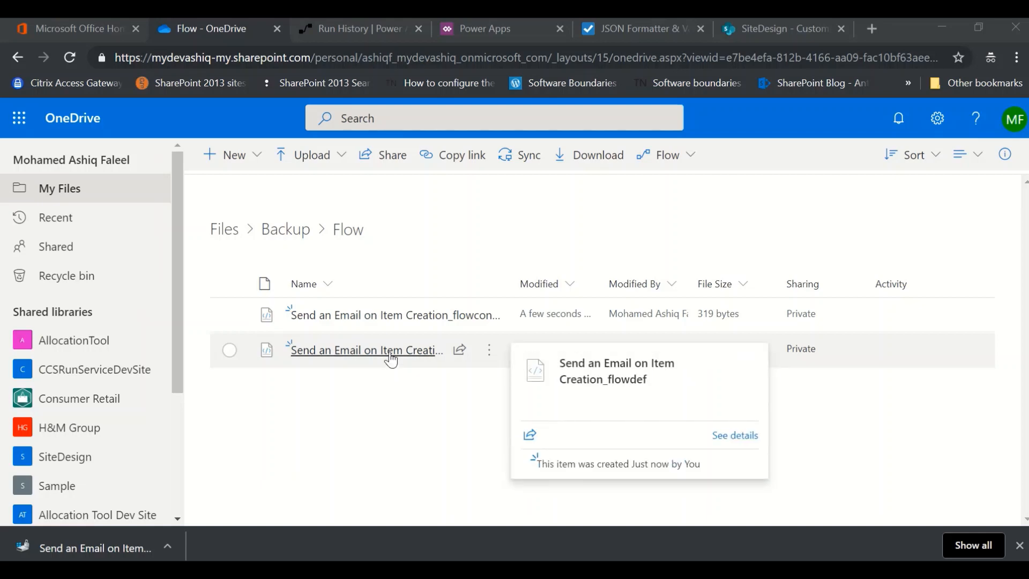
left_click(230, 350)
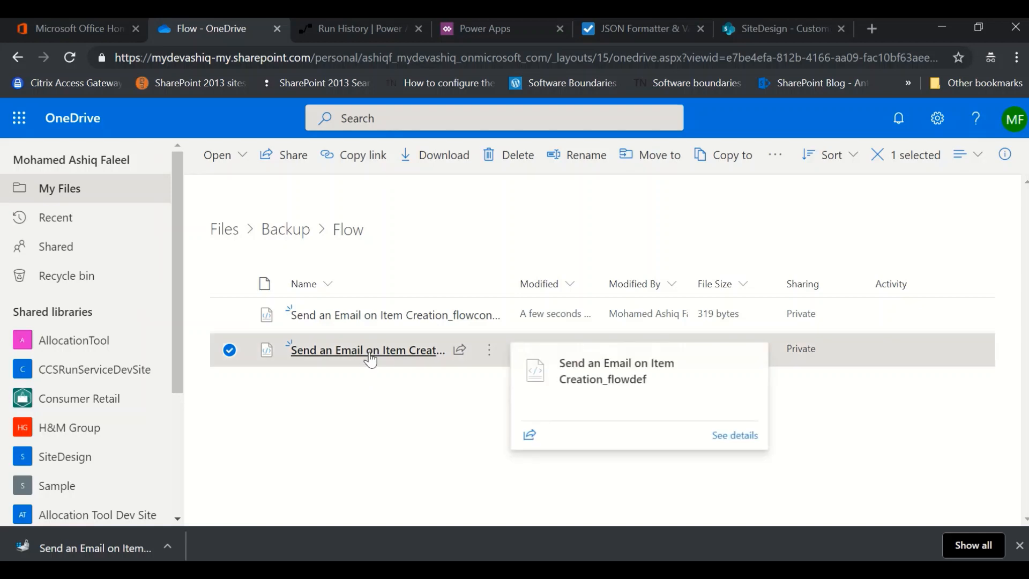
left_click(368, 351)
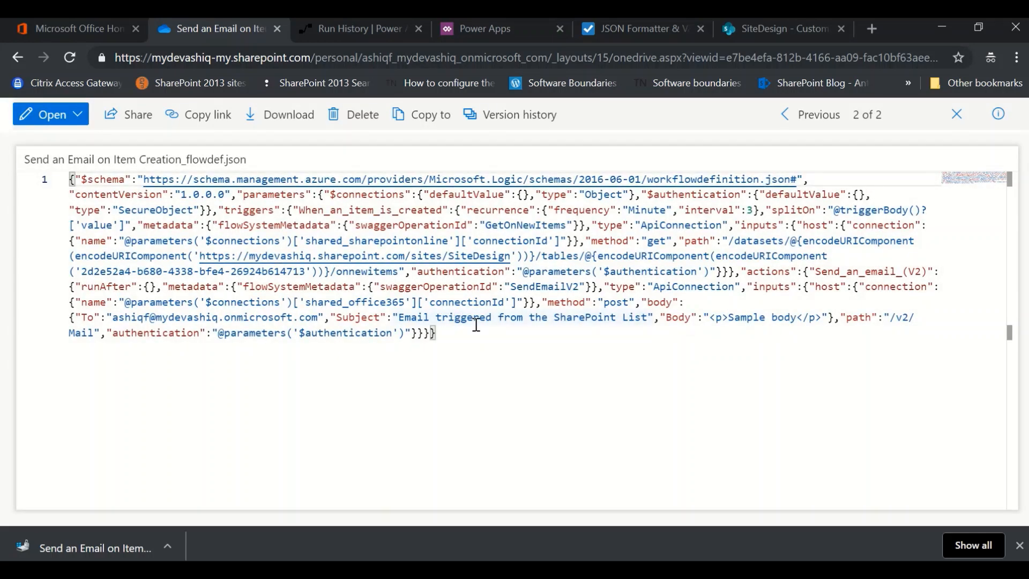
Step: Copy the entire content of Send an Email on Item Creation_flowdef.json into the JSON Formatter & Validator site and process it
left_click(490, 339)
key("ctrl+a")
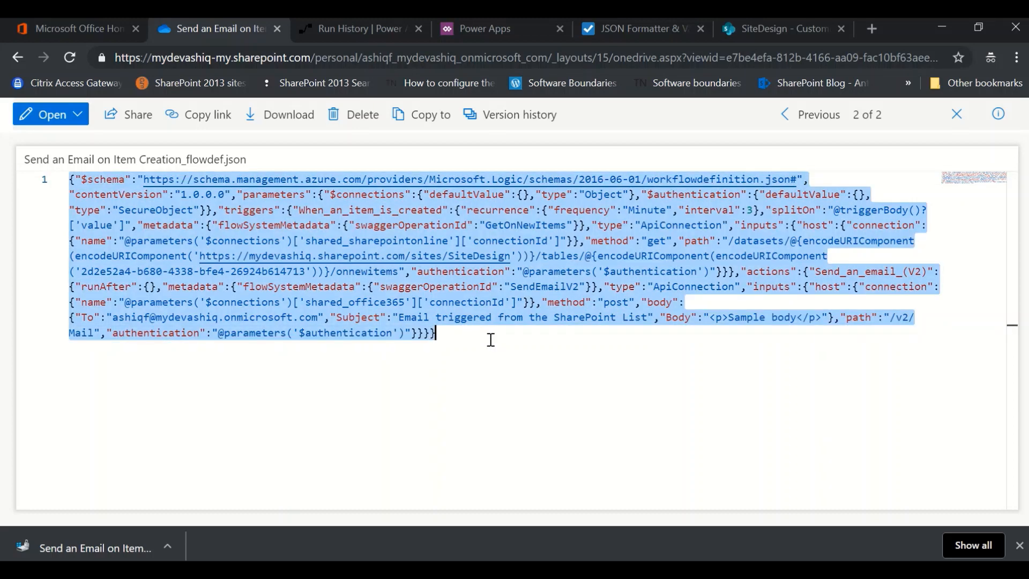
left_click(605, 27)
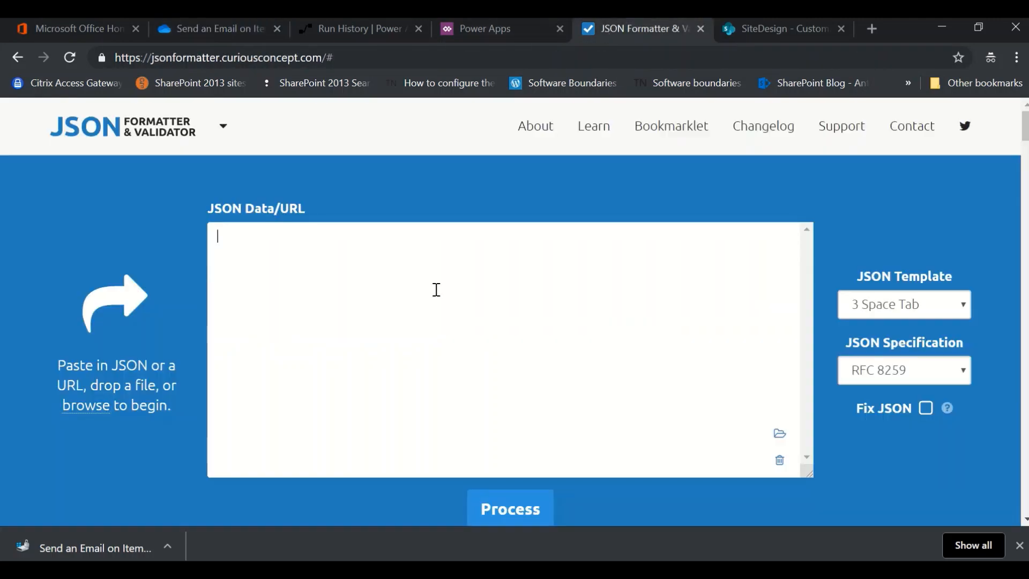
key("ctrl+v")
scroll(436, 289, "down", 3)
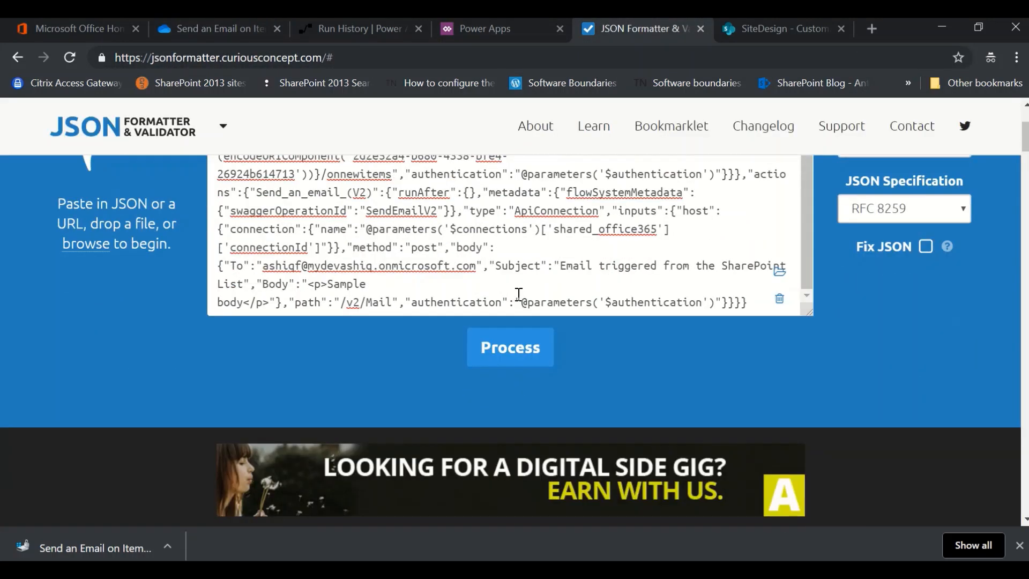
left_click(510, 348)
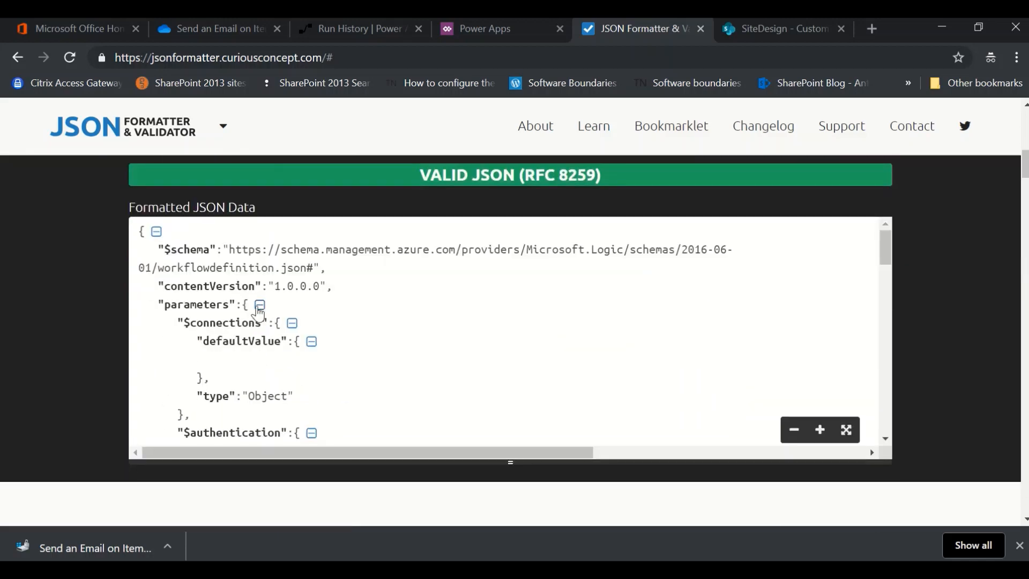
Step: Collapse the parameters, triggers and actions nodes of the formatted flow definition to view its top-level structure
left_click(260, 304)
left_click(247, 323)
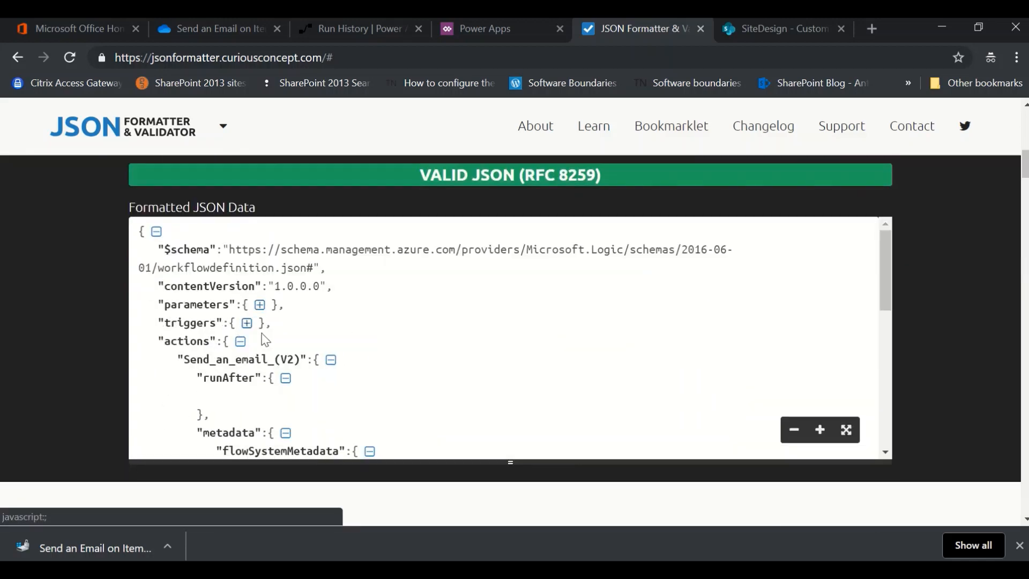
left_click(240, 342)
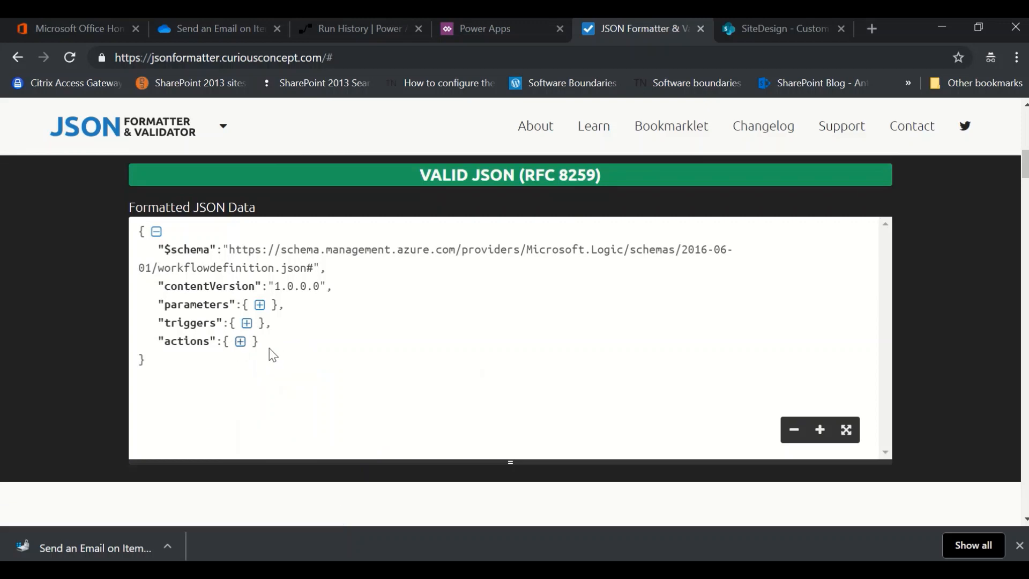
scroll(297, 338, "up", 1)
scroll(303, 356, "down", 1)
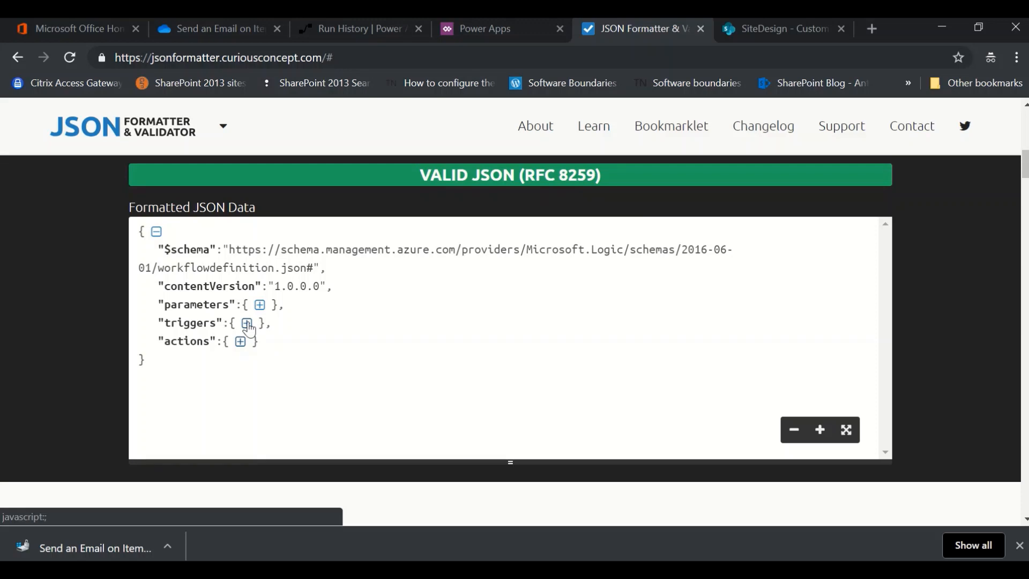
Step: Expand the triggers node to examine the When_an_item_is_created trigger's recurrence and metadata, and collapse it again
left_click(247, 323)
scroll(330, 335, "down", 1)
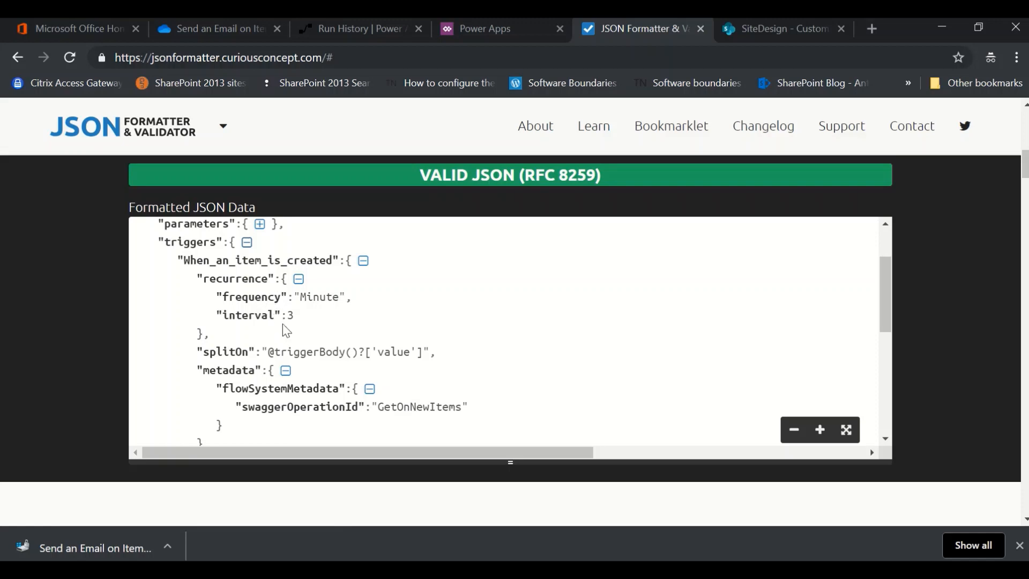
scroll(289, 331, "down", 1)
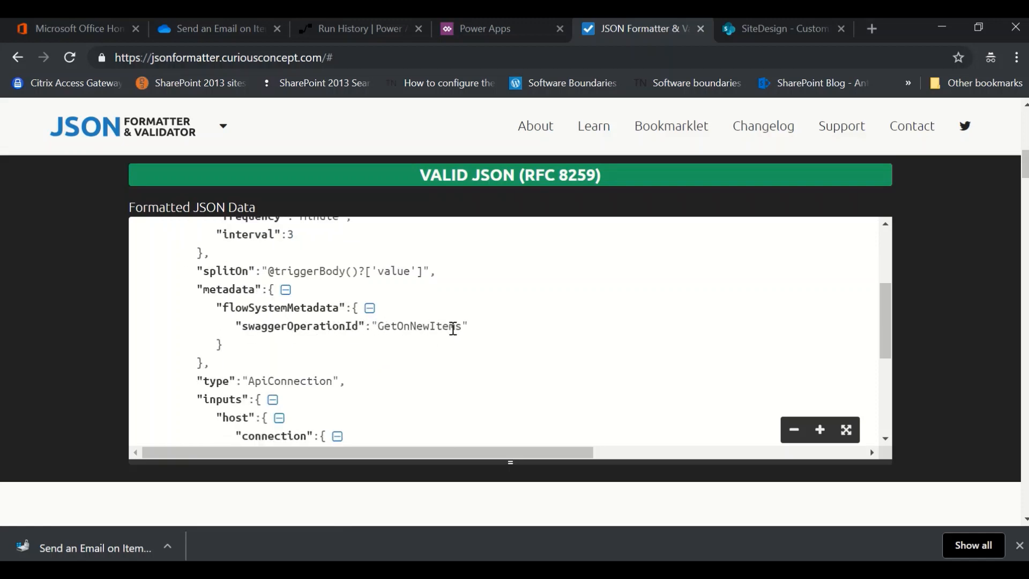
scroll(340, 321, "up", 2)
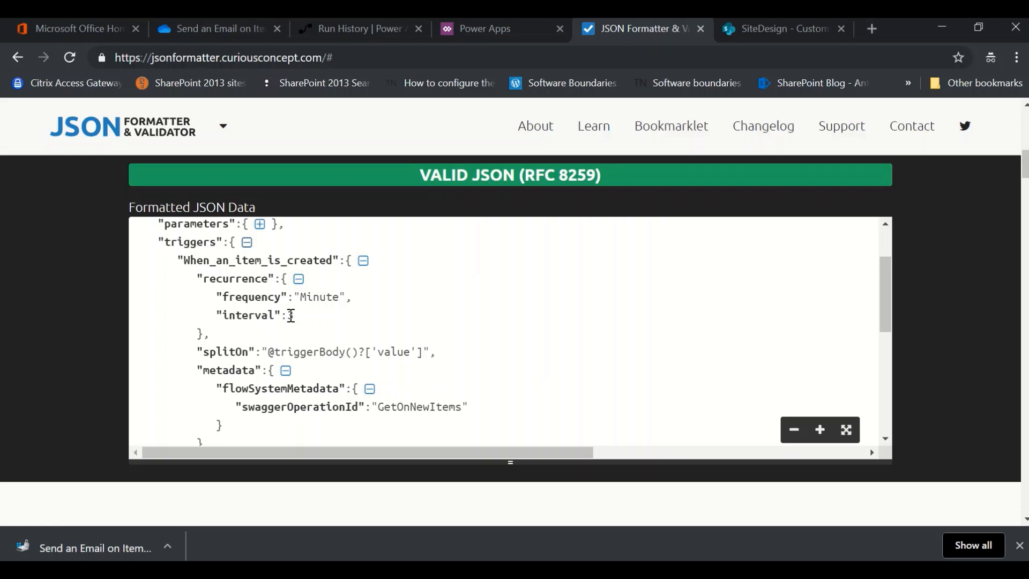
scroll(290, 316, "up", 2)
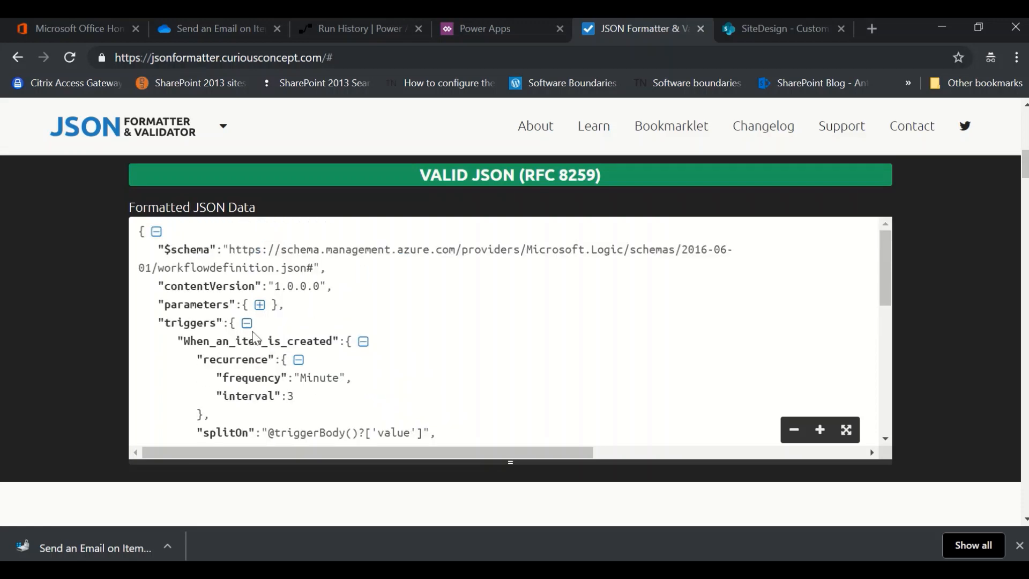
left_click(248, 324)
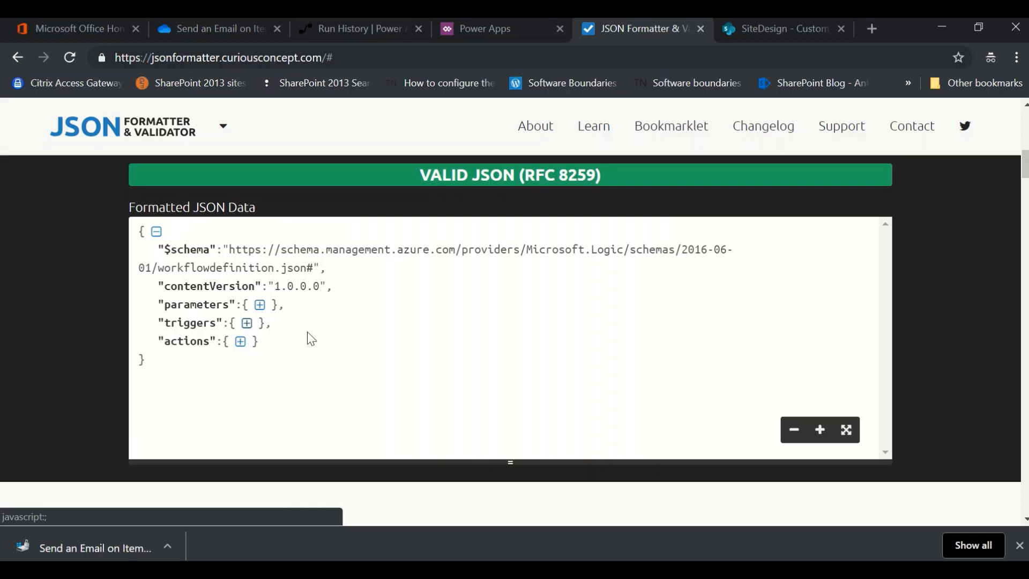
Step: Expand the actions node, examine the Send_an_email_(V2) action's connection and email body settings, and collapse the node again
left_click(240, 341)
scroll(341, 337, "down", 2)
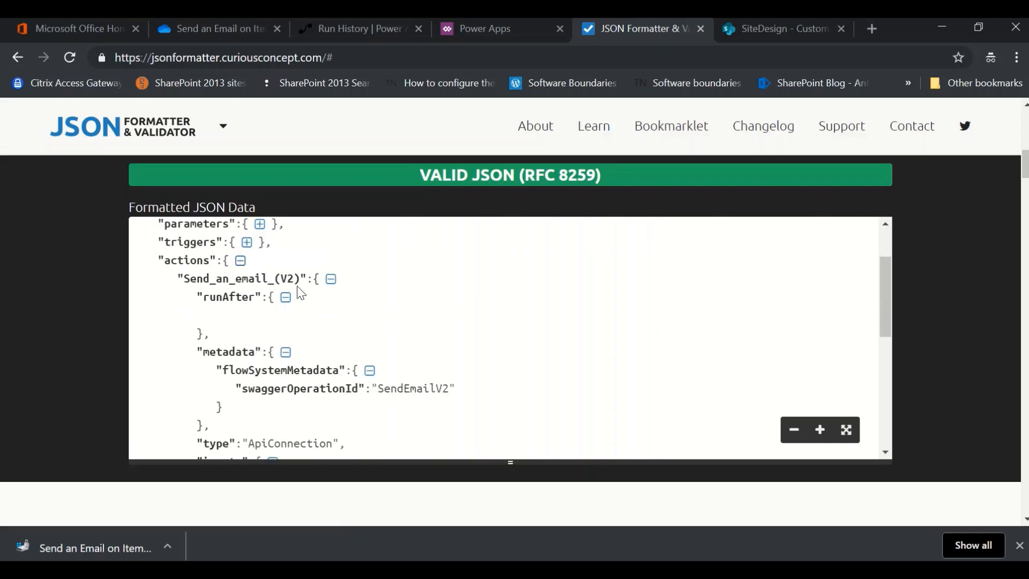
scroll(250, 282, "up", 2)
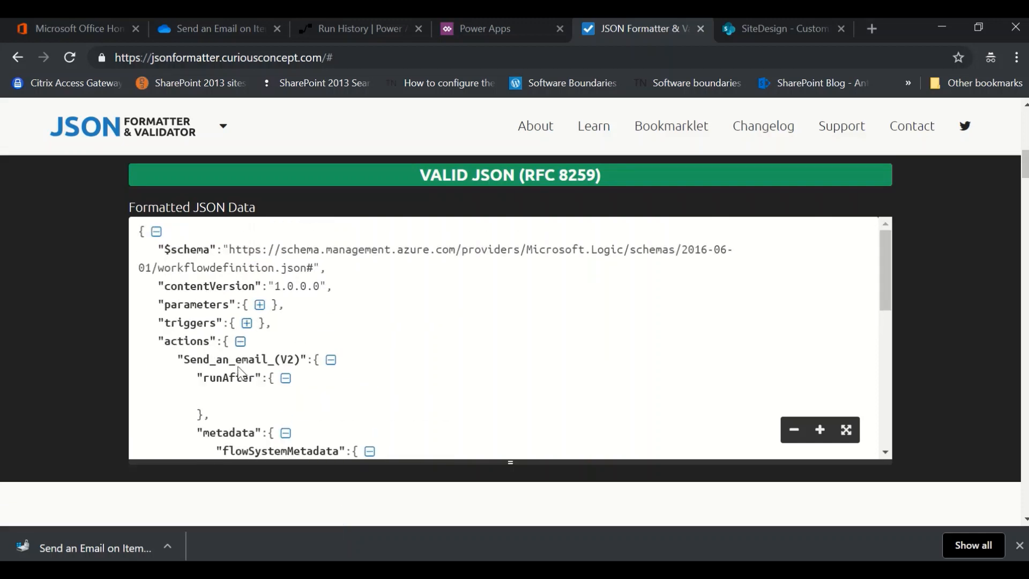
scroll(249, 355, "down", 5)
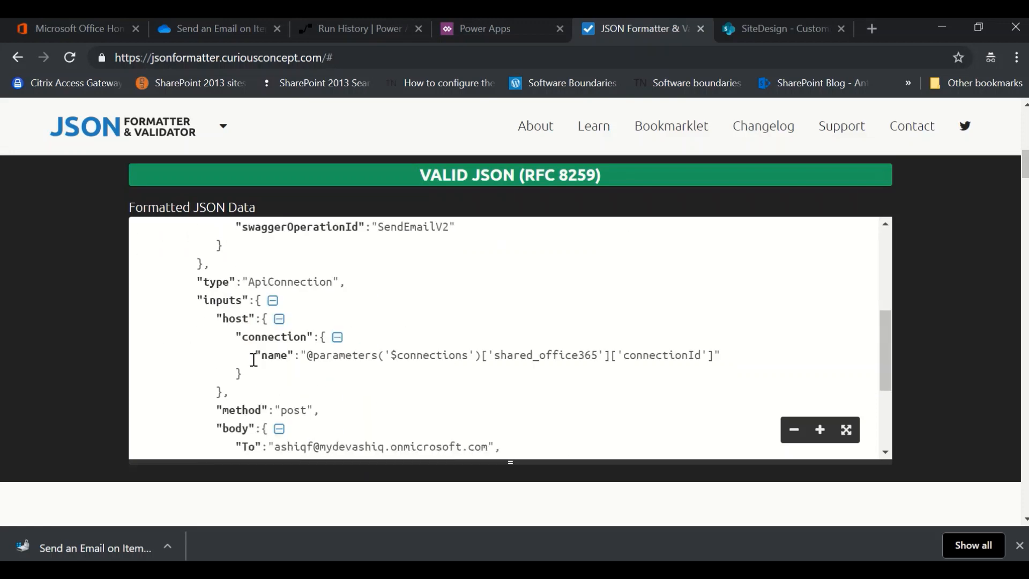
scroll(255, 360, "down", 4)
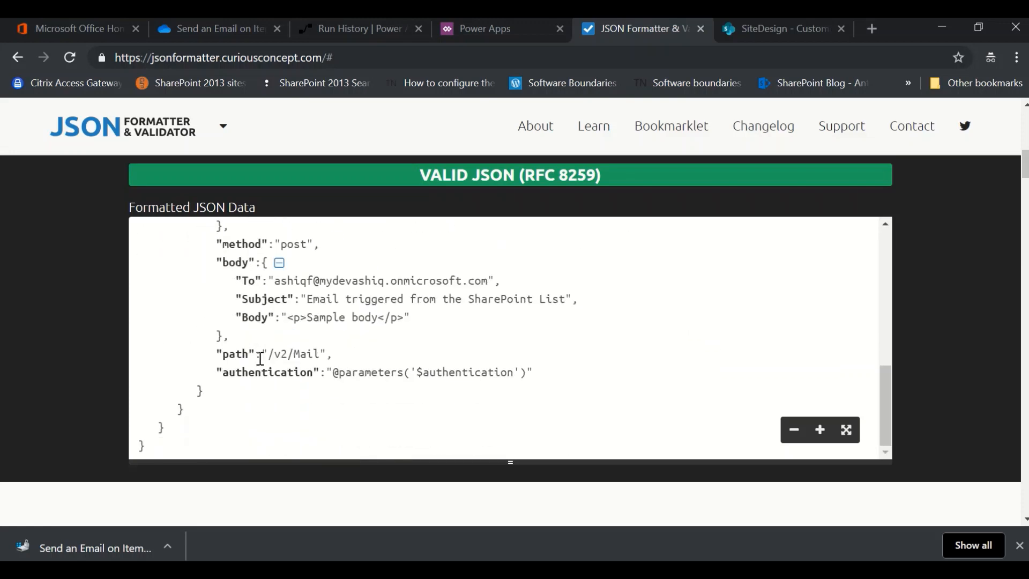
scroll(305, 336, "up", 1)
scroll(305, 337, "up", 1)
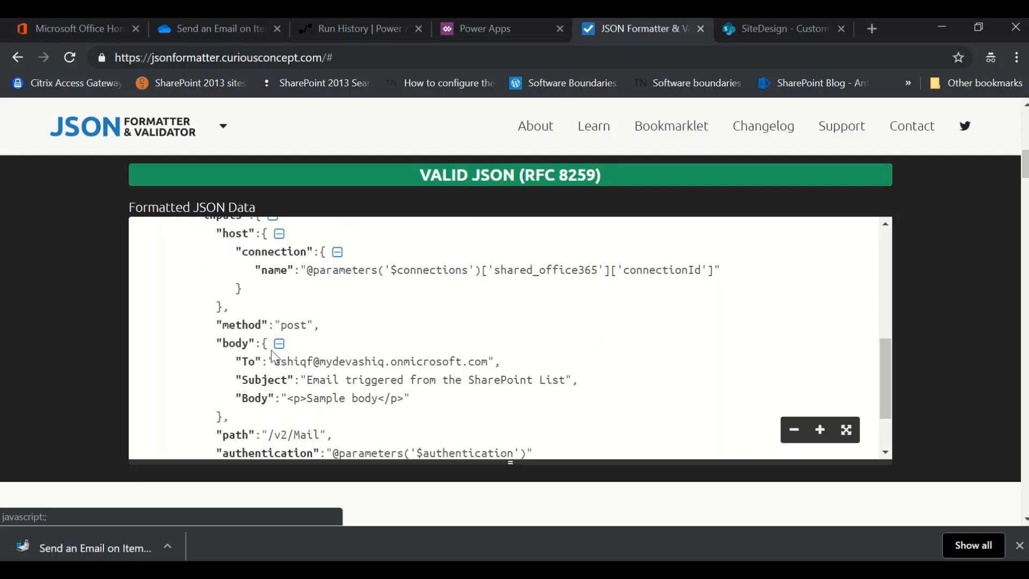
scroll(379, 358, "down", 2)
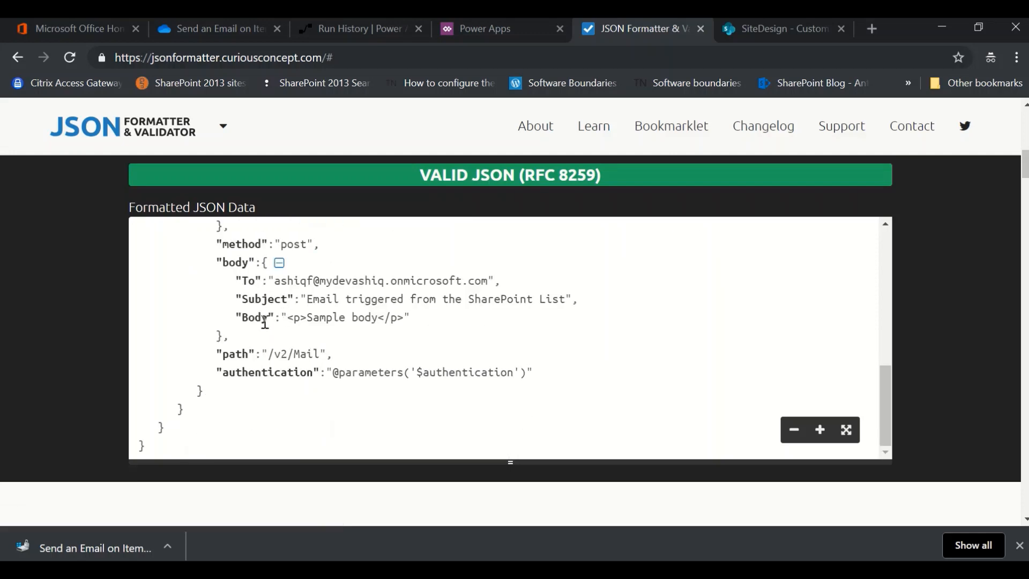
scroll(338, 331, "up", 8)
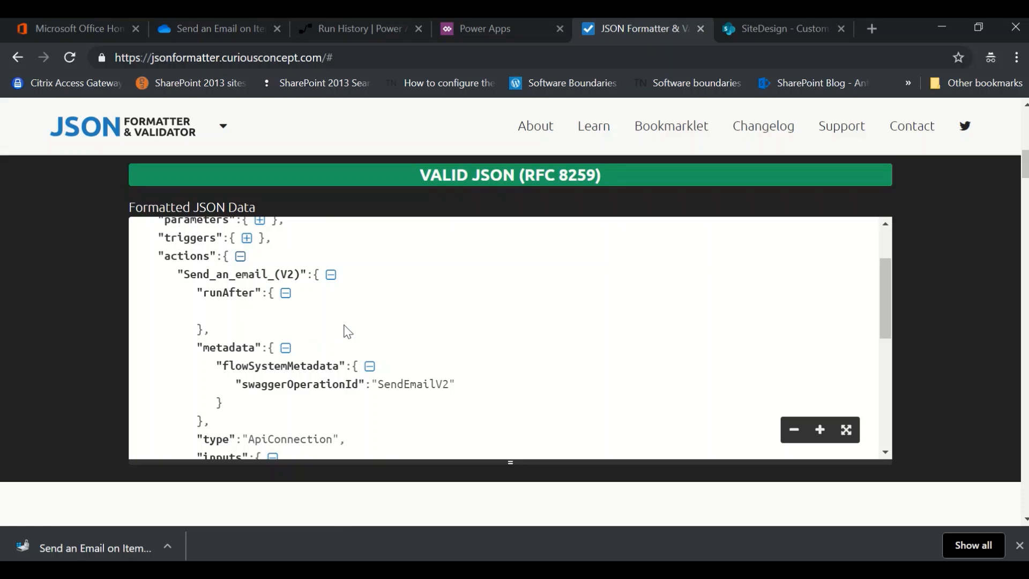
scroll(353, 367, "up", 1)
scroll(354, 366, "up", 1)
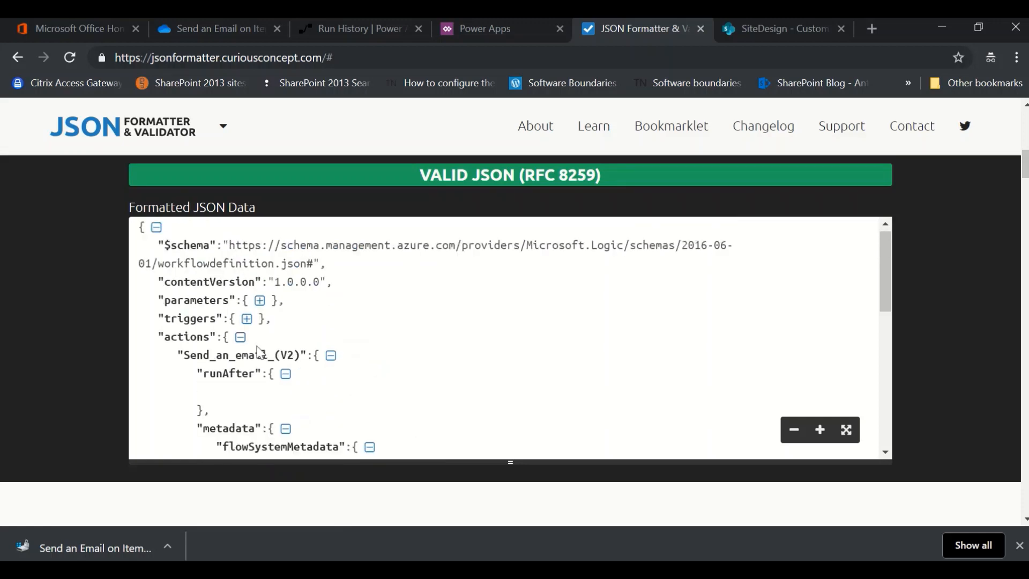
left_click(241, 341)
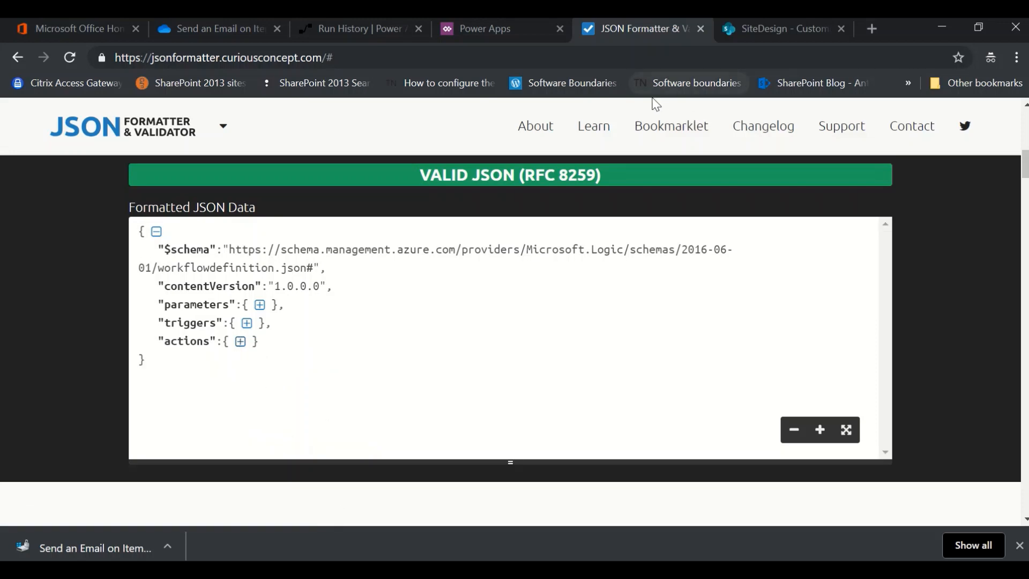
Step: Return to OneDrive, open Send an Email on Item Creation_flowconref.json in place of the definition file and copy its entire content
scroll(635, 223, "up", 6)
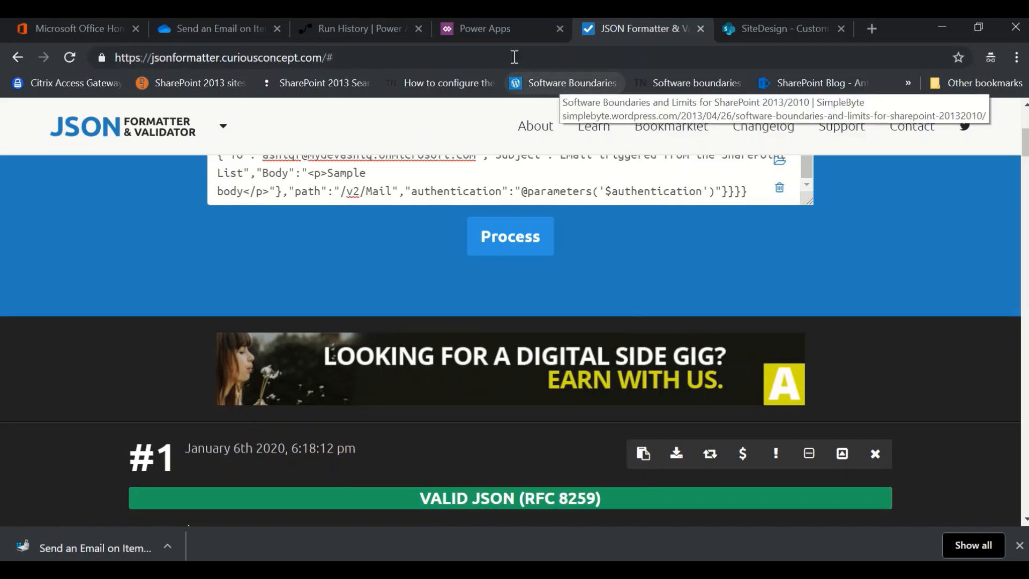
left_click(356, 29)
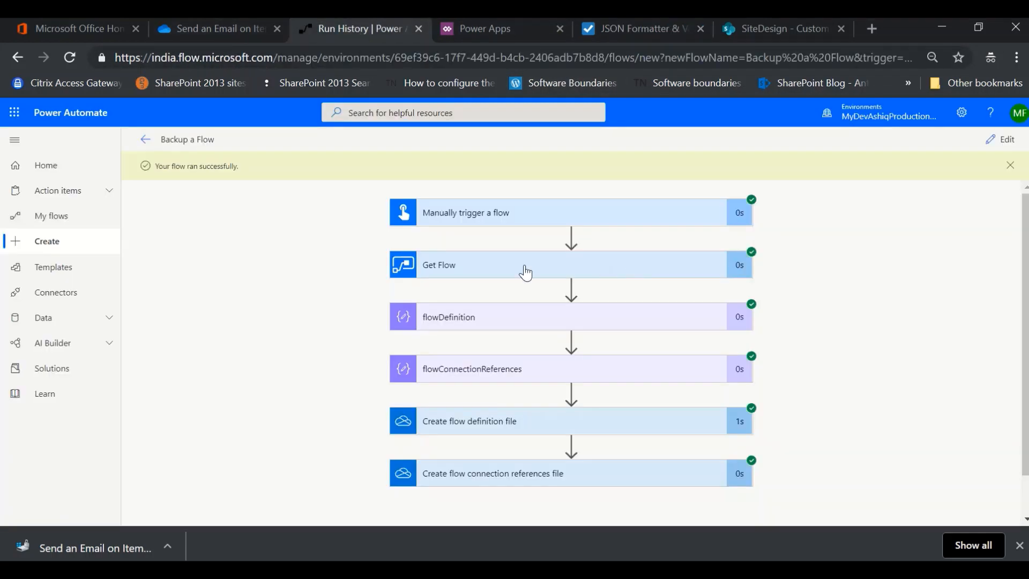
left_click(203, 31)
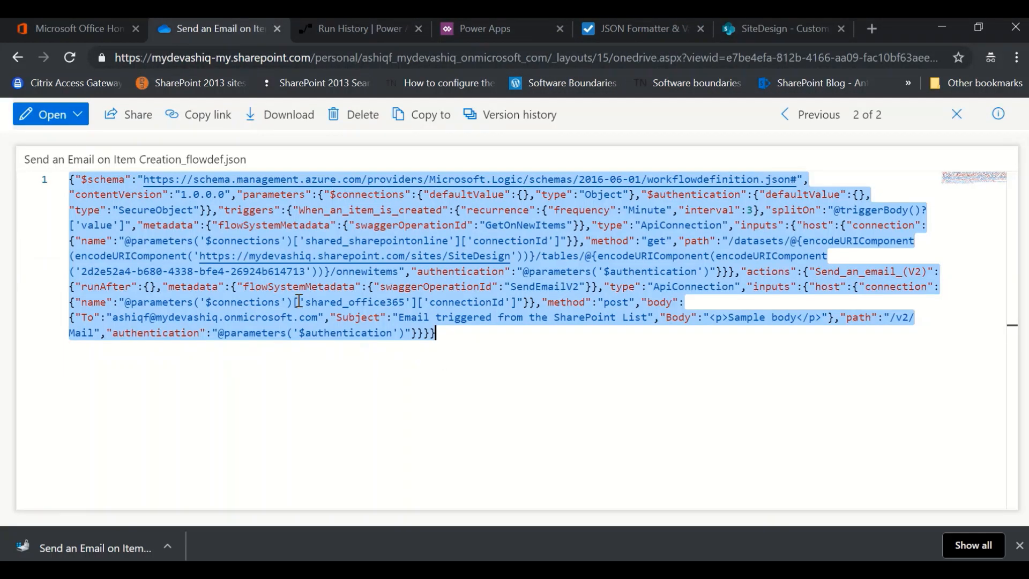
left_click(957, 114)
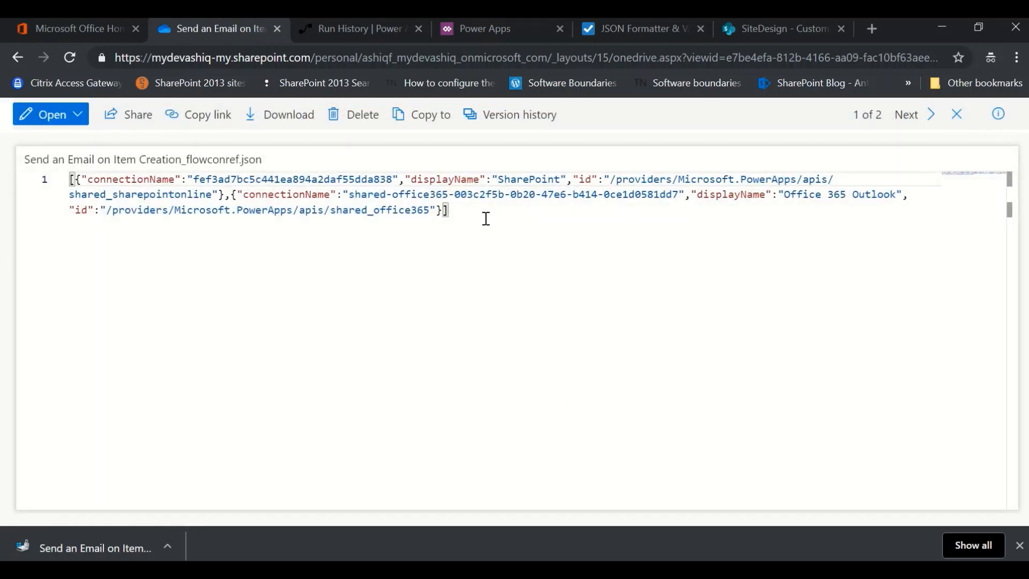
left_click_drag(462, 214, 40, 175)
key("ctrl+c")
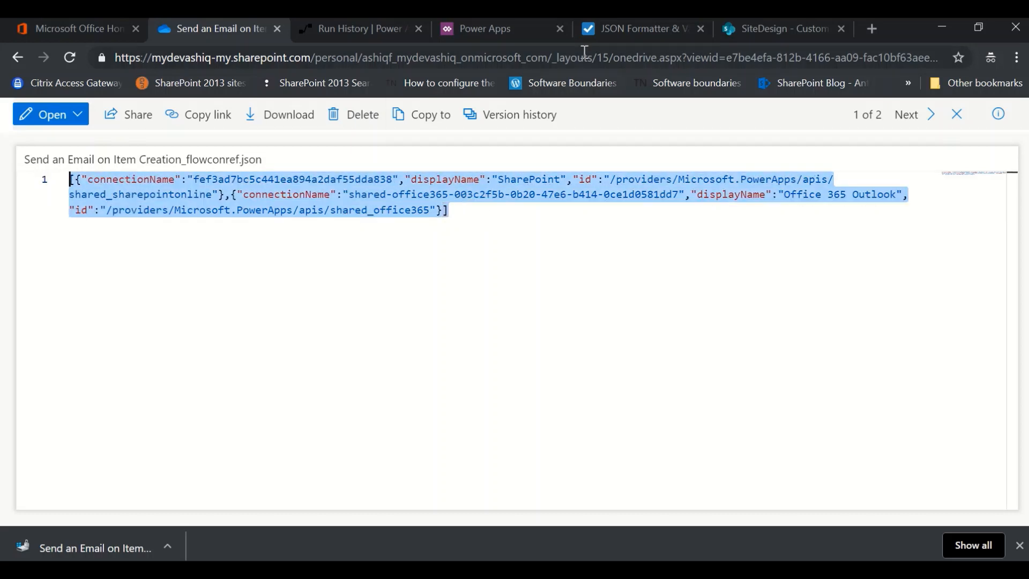
Step: Replace the JSON data in JSON Formatter & Validator with the copied connection references and process it
left_click(609, 30)
scroll(447, 245, "up", 5)
scroll(477, 370, "up", 5)
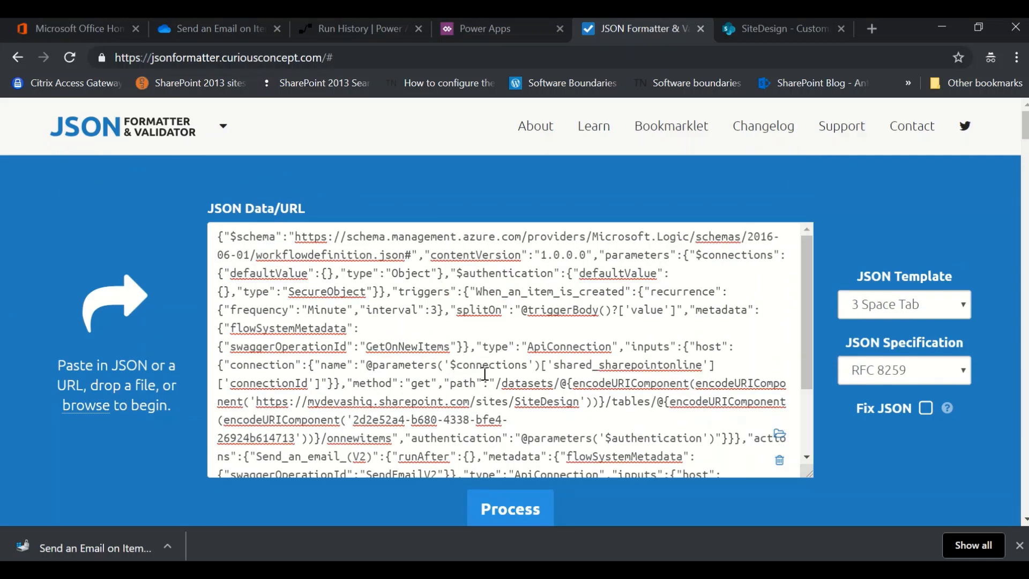
left_click(477, 370)
key("ctrl+a")
key("Delete")
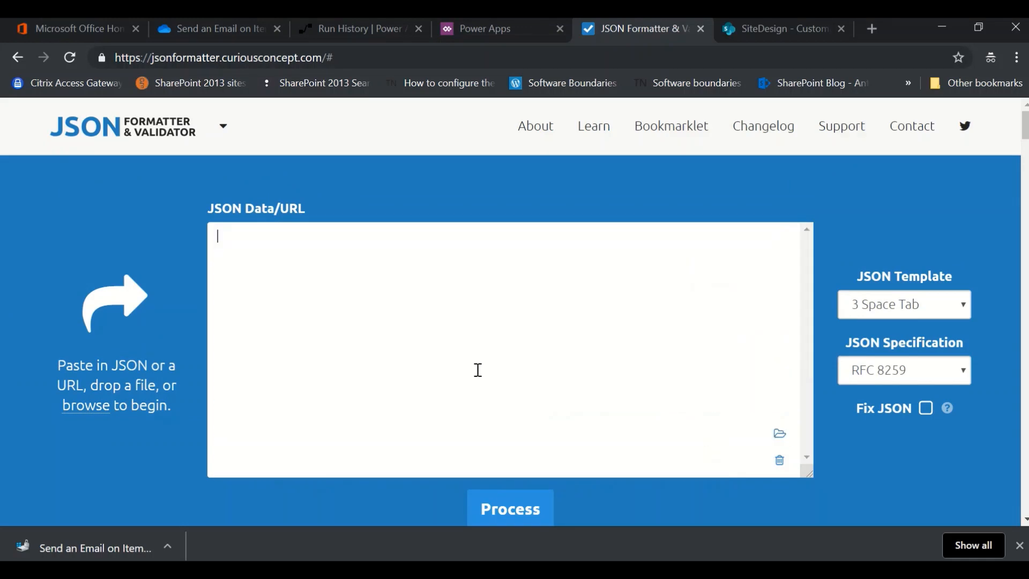
key("ctrl+v")
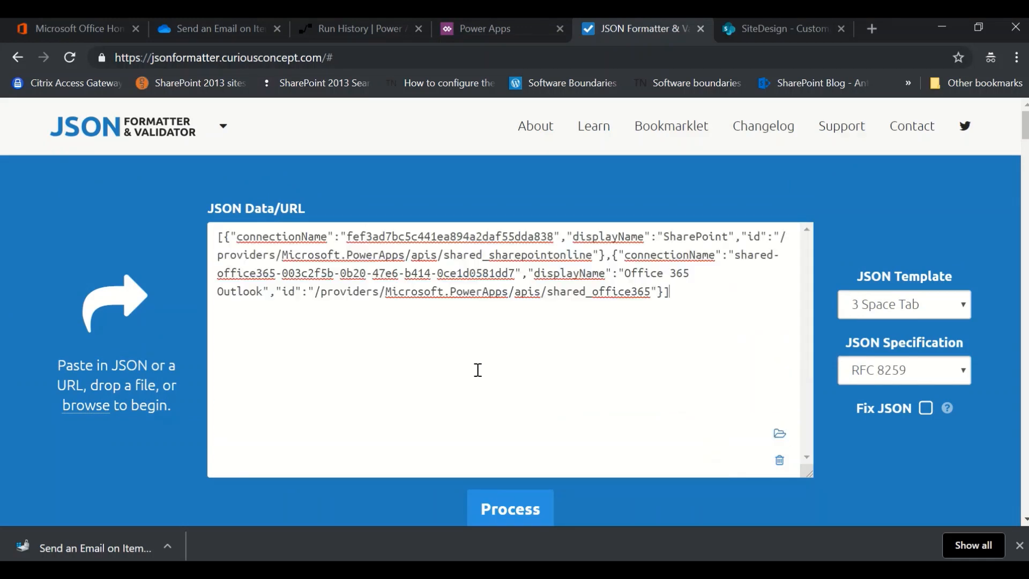
left_click(516, 510)
scroll(507, 362, "down", 3)
scroll(506, 364, "up", 1)
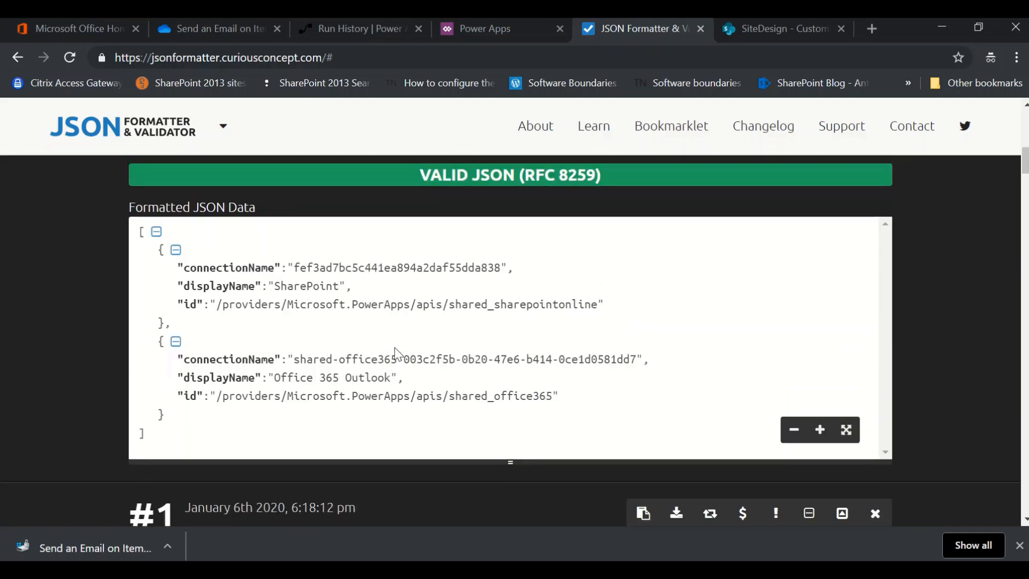
Step: Collapse and re-expand the SharePoint and Office 365 Outlook entries in the formatted JSON to inspect each connection reference
left_click(176, 250)
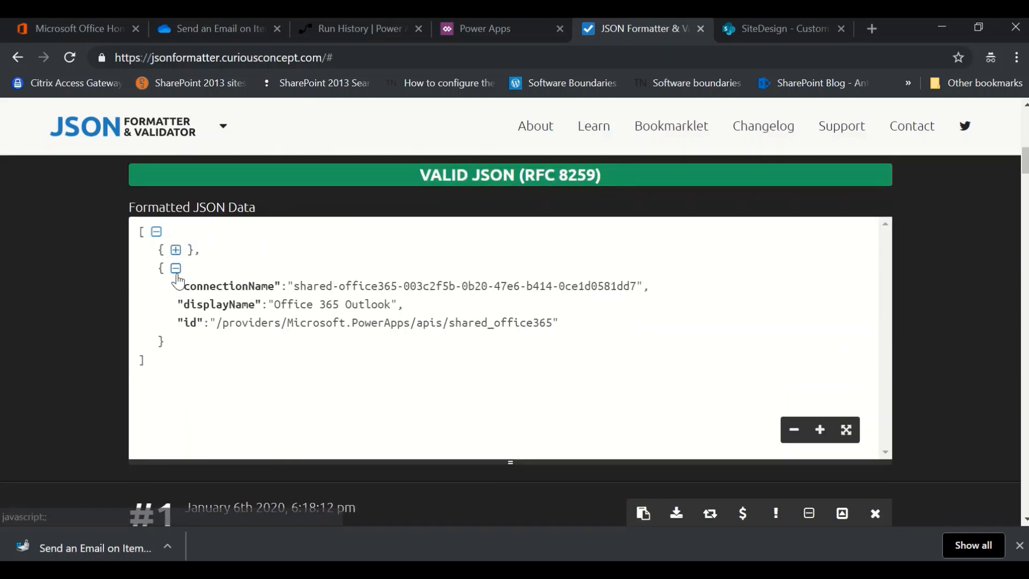
left_click(176, 268)
left_click(176, 268)
left_click(176, 250)
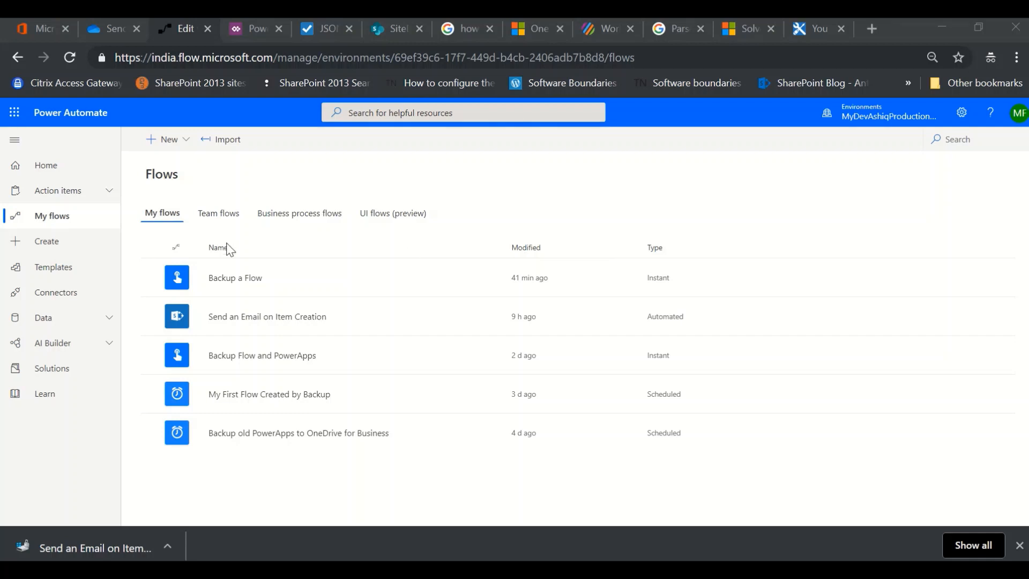
Step: Create a new instant flow named "Restore a Flow" that uses the "Manually trigger a flow" trigger
left_click(68, 247)
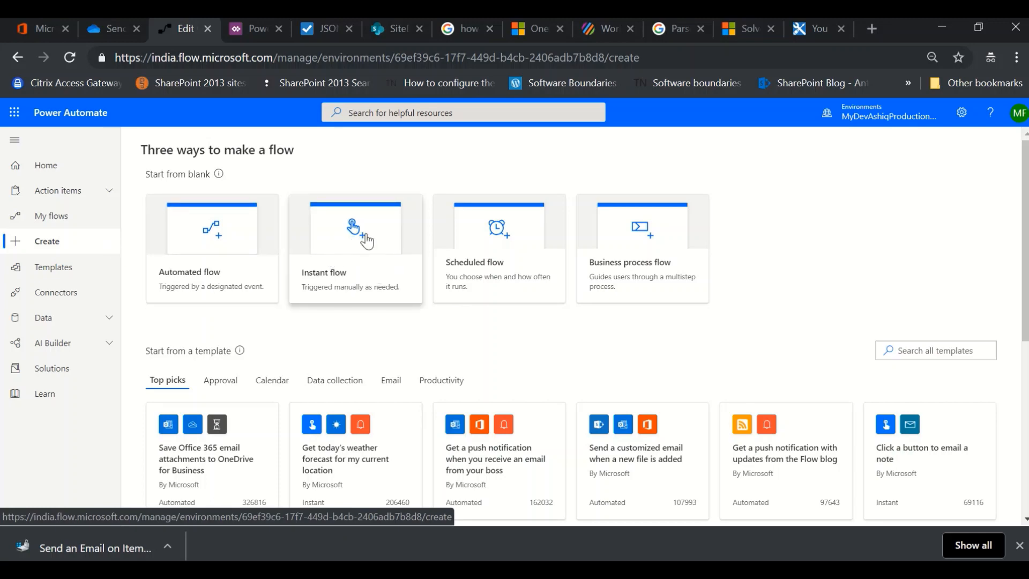
left_click(356, 229)
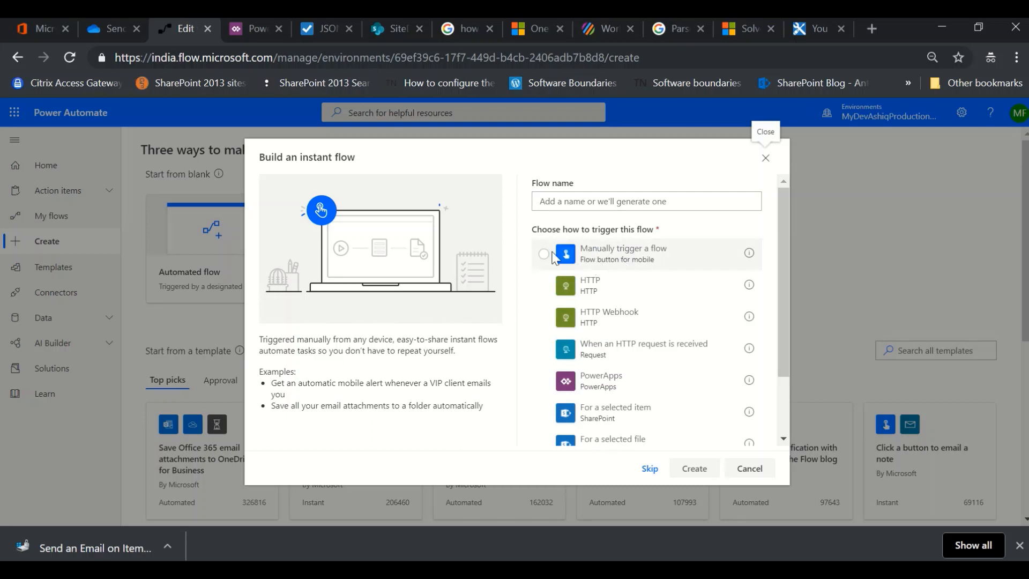
left_click(589, 262)
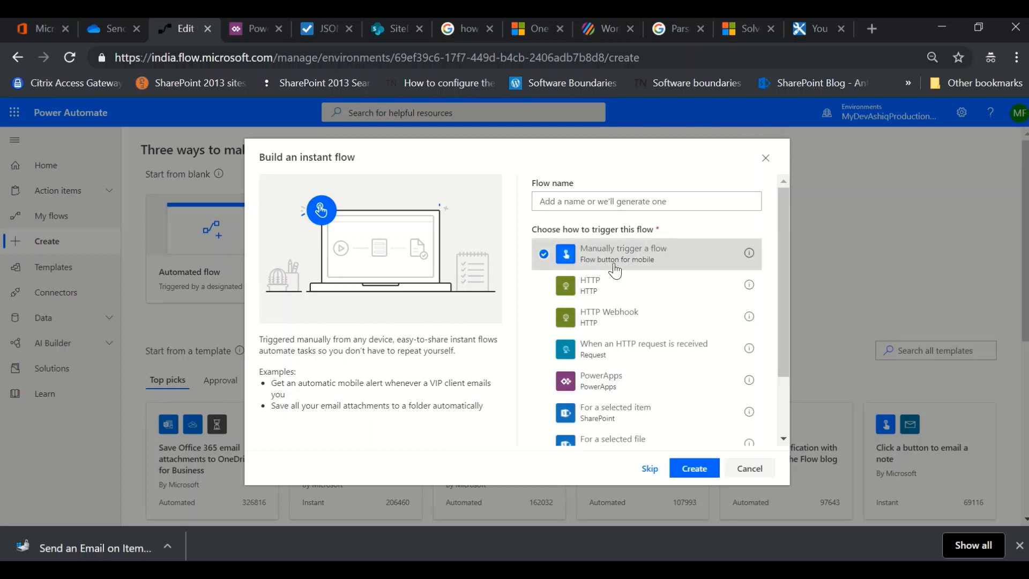
left_click(590, 207)
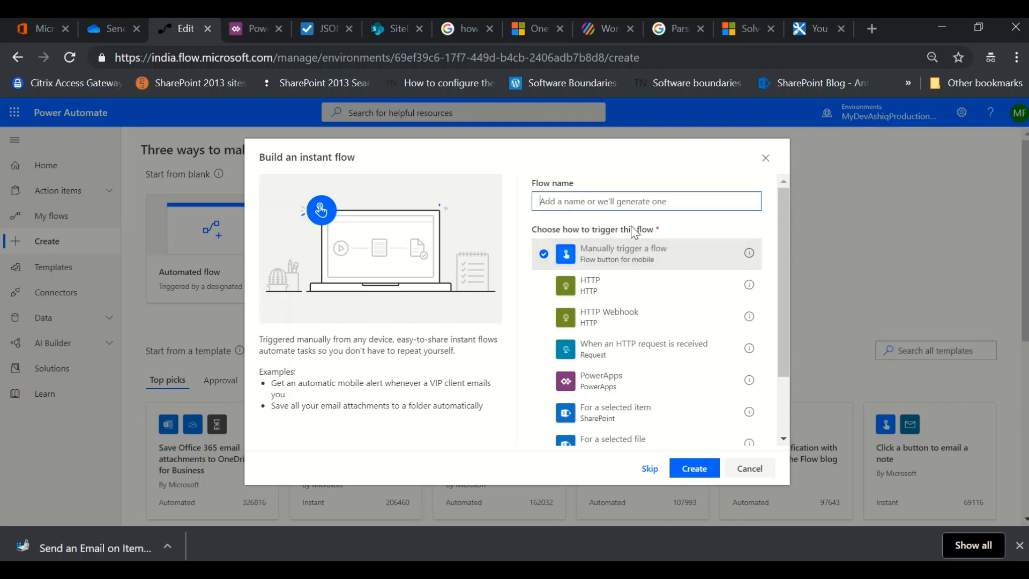
type("R")
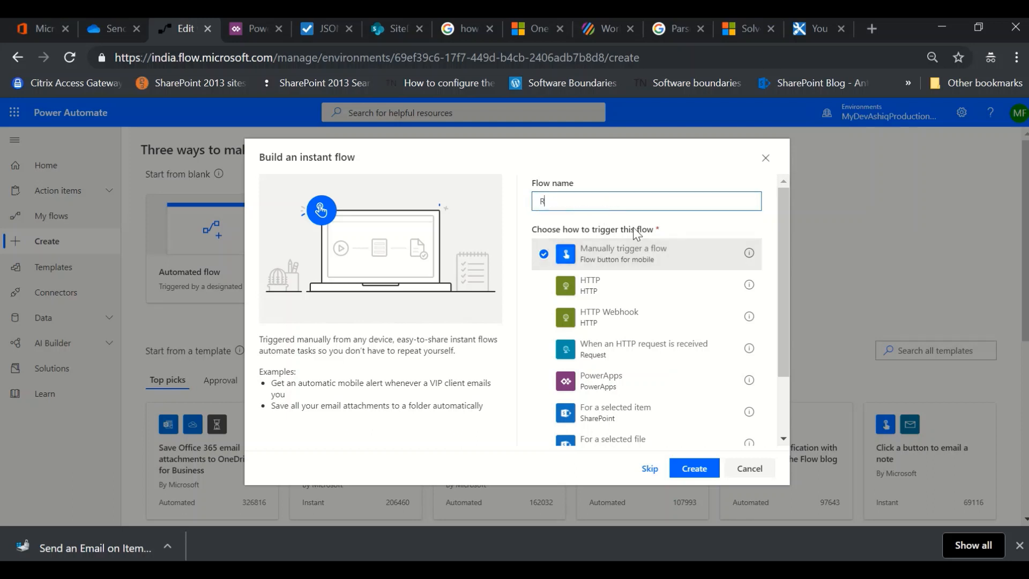
type("estore a Flow")
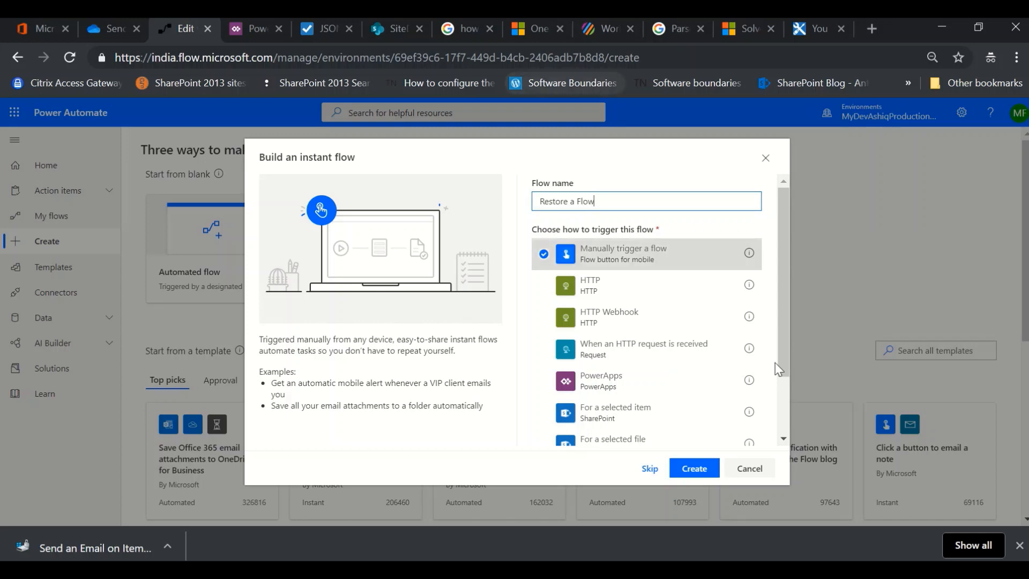
left_click(699, 469)
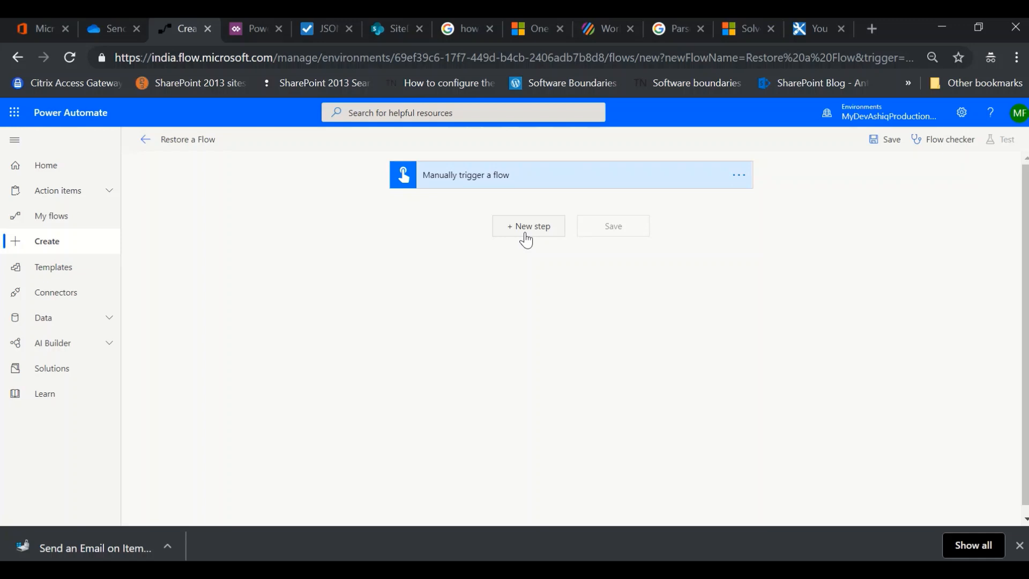
Step: Add the OneDrive for Business "Get file content" action below the manual trigger
left_click(550, 234)
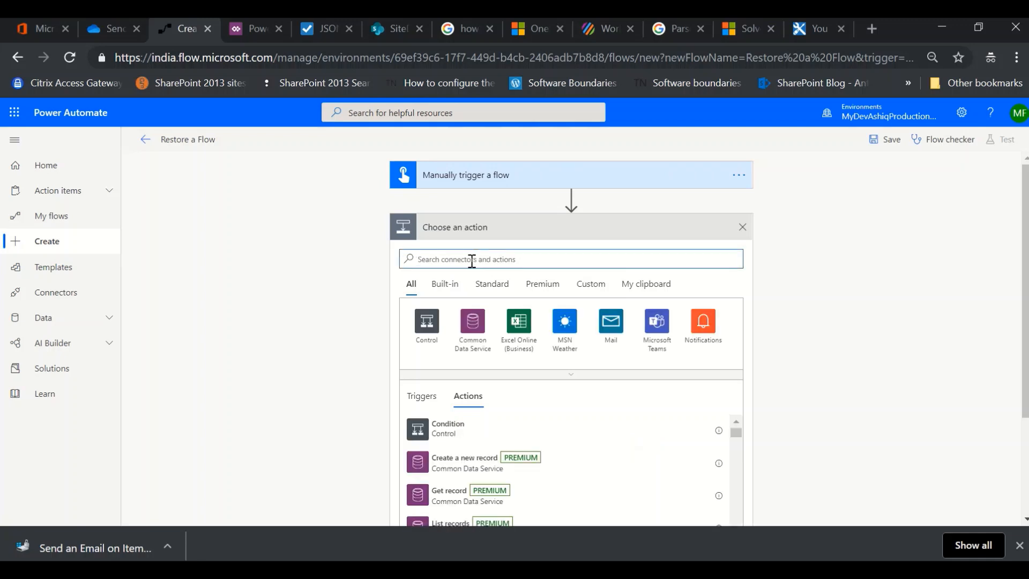
type("get t")
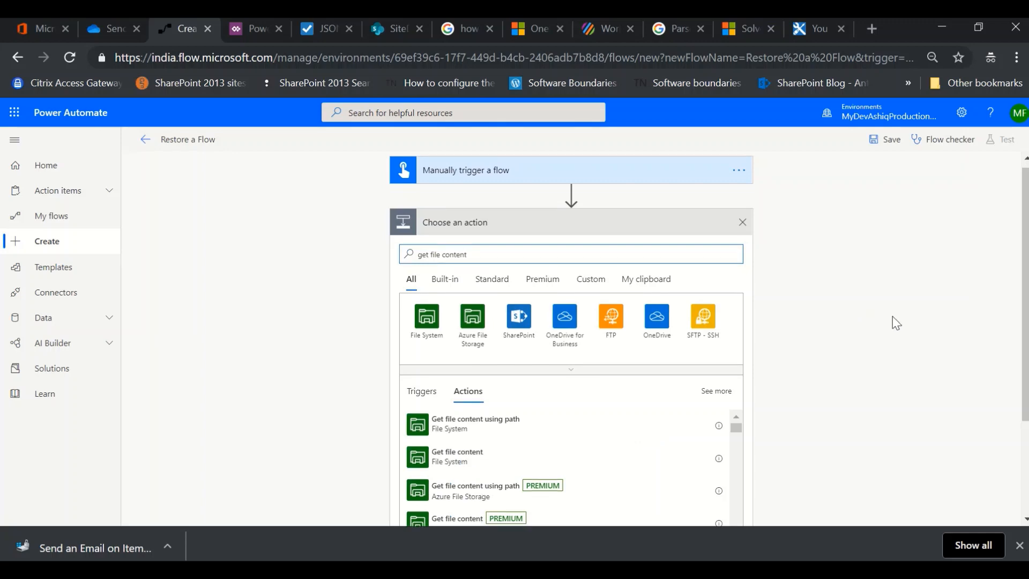
scroll(857, 319, "down", 3)
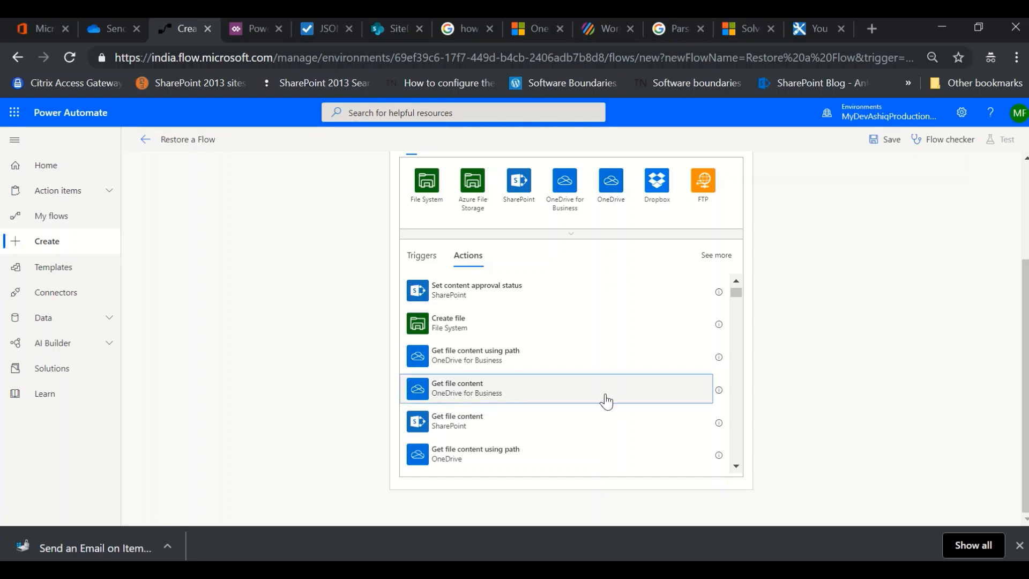
left_click(587, 394)
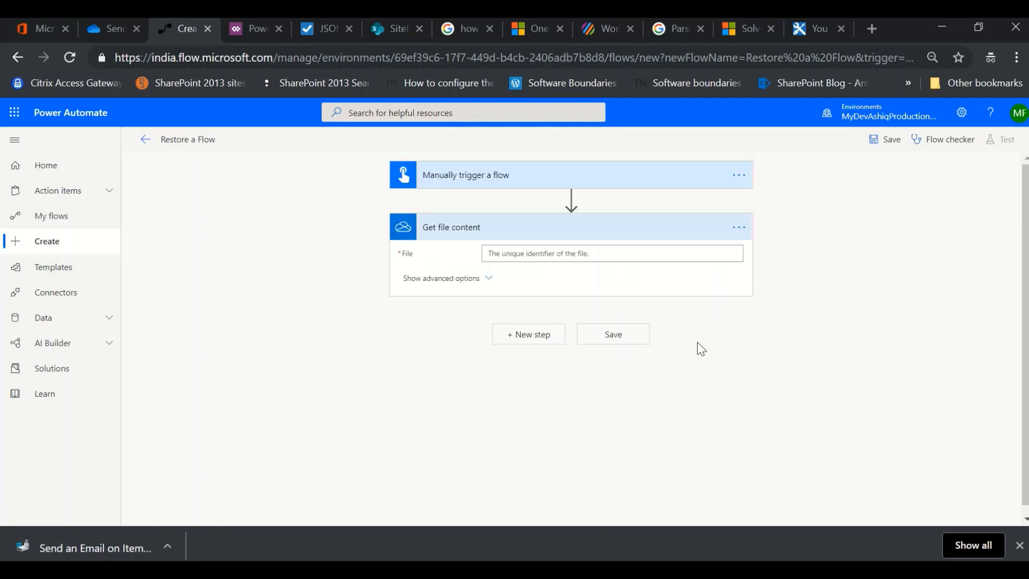
Step: Rename the Get file content action to "Get Flow Definition file content"
left_click(744, 231)
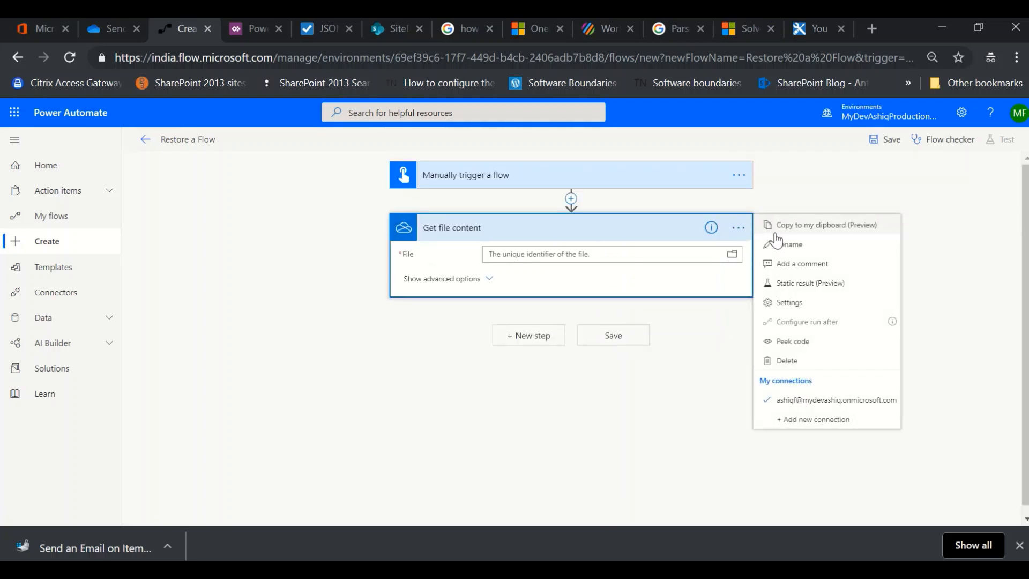
left_click(788, 244)
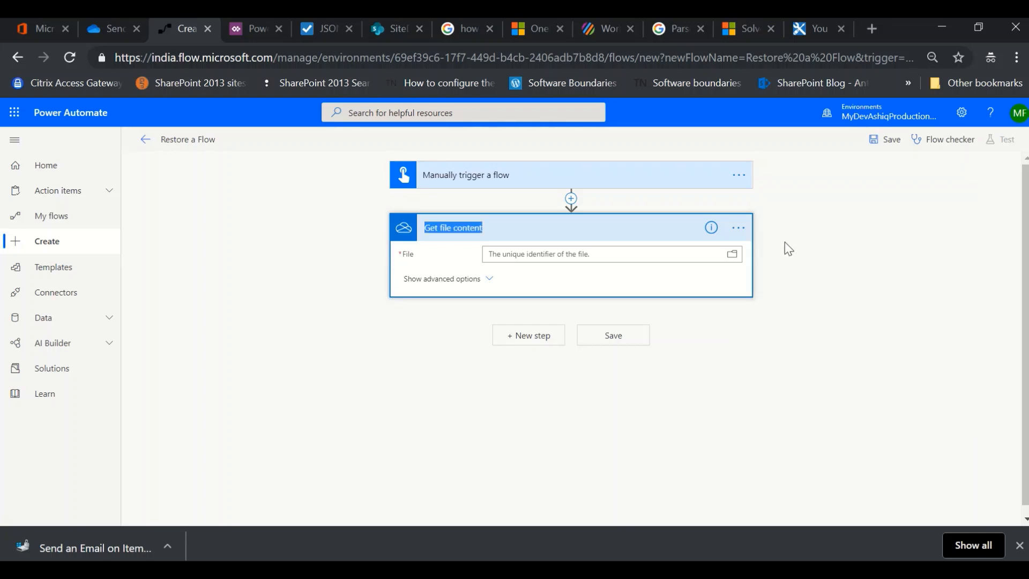
left_click(441, 228)
type("Flow Def")
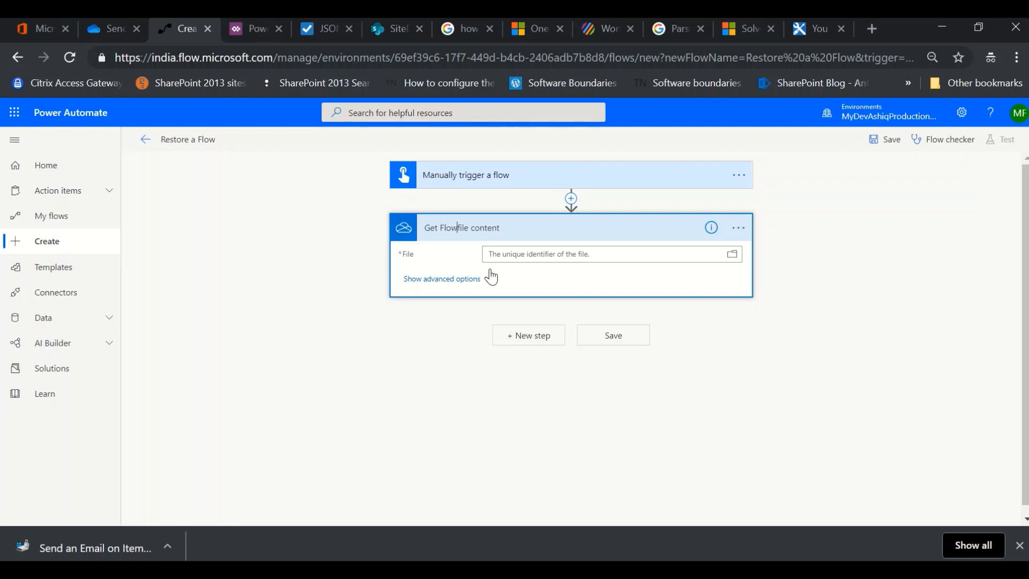
type("inition")
Step: Set the definition action's file to /Backup/Flow/Send an Email on Item Creation_flowdef.json from OneDrive
left_click(735, 258)
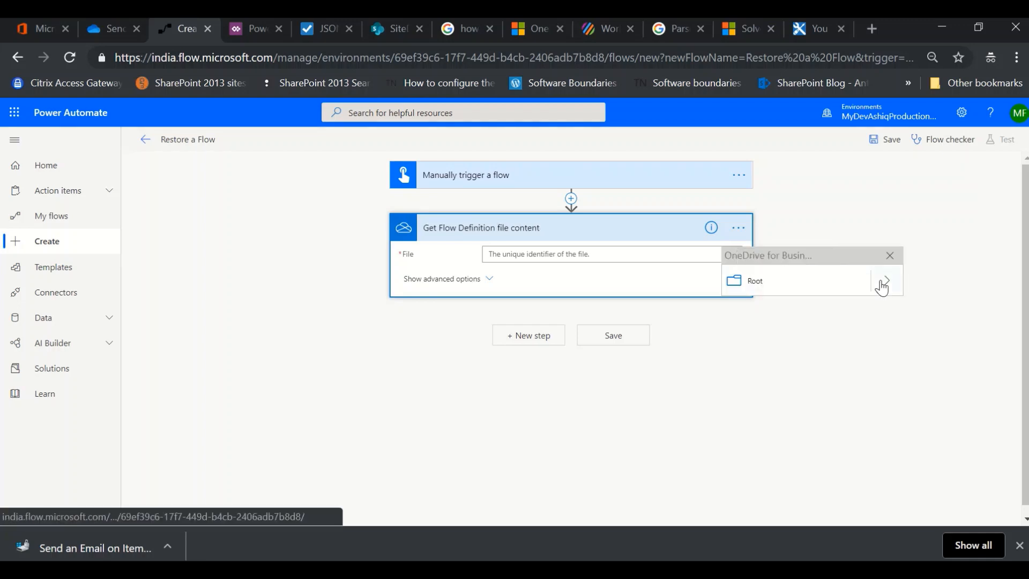
left_click(887, 284)
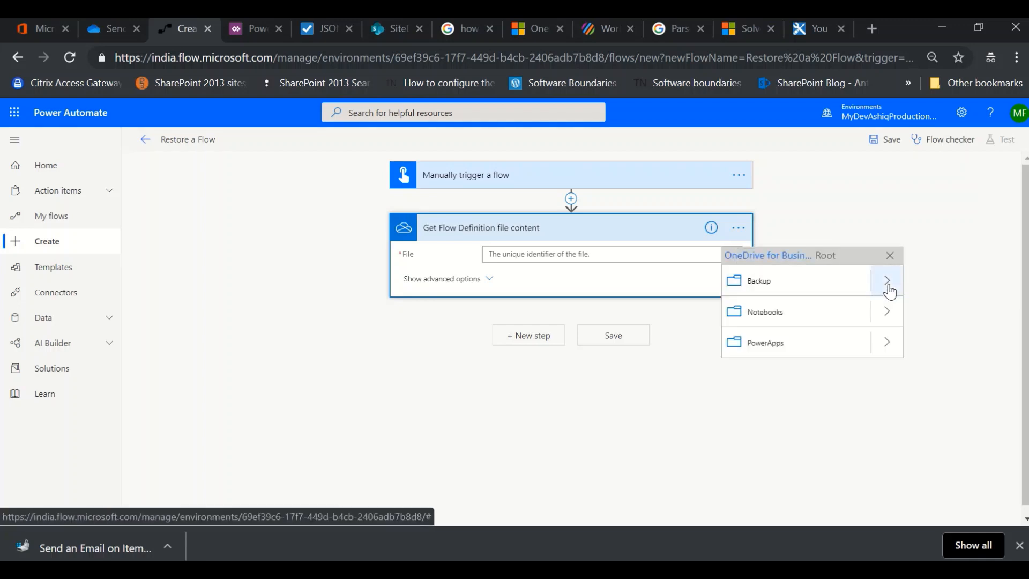
left_click(889, 289)
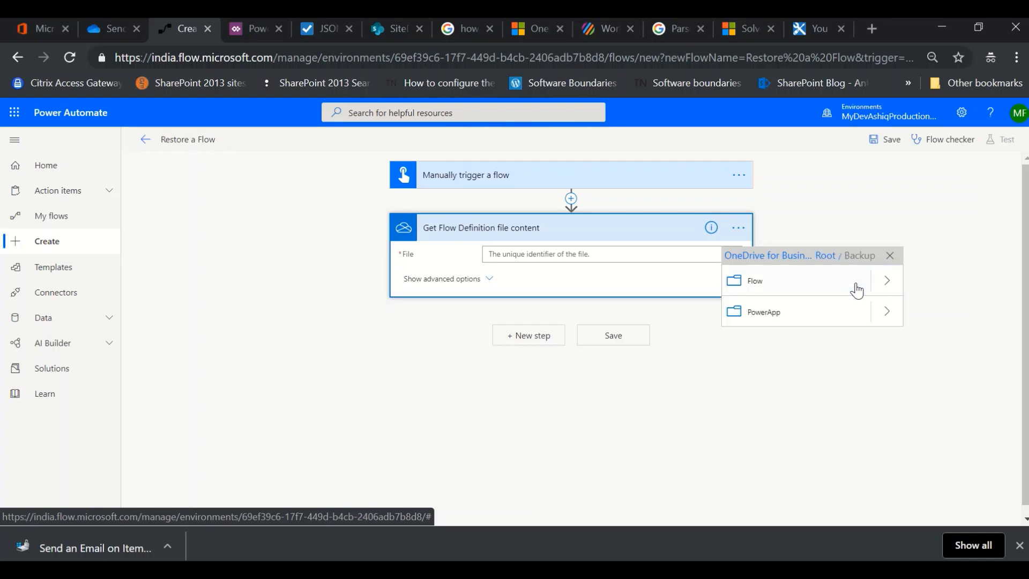
left_click(888, 287)
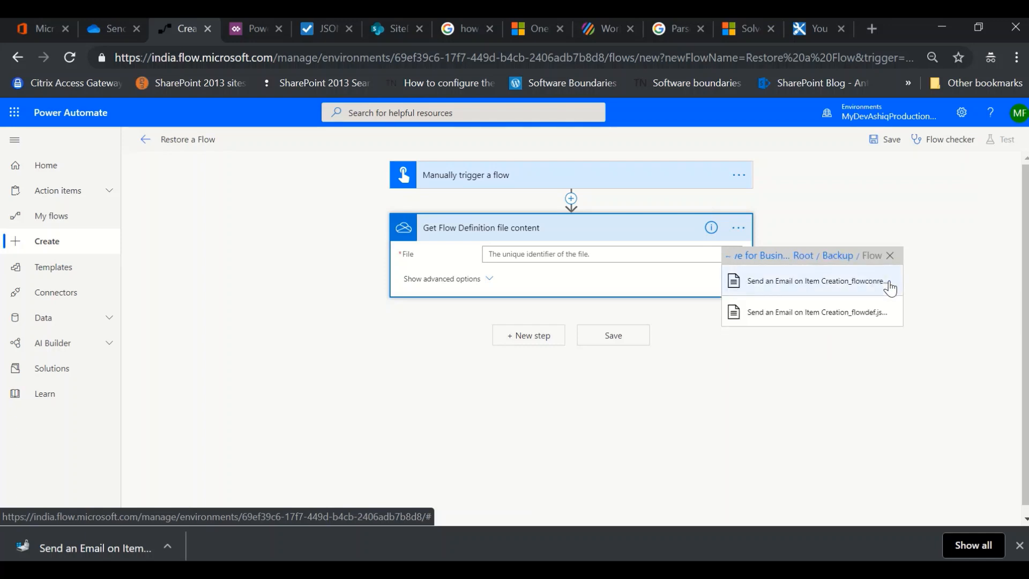
left_click(826, 314)
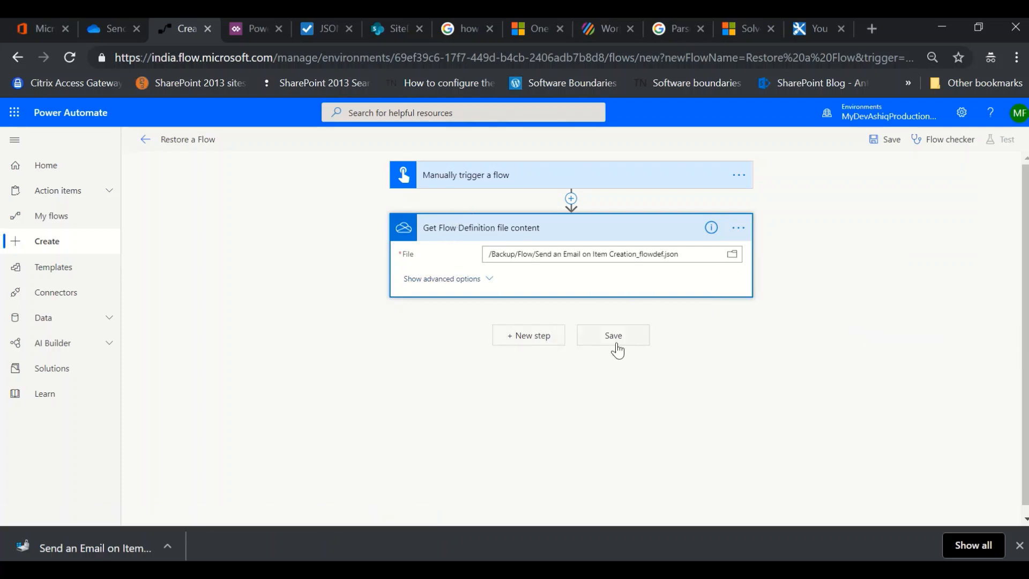
Step: Add a second OneDrive for Business "Get file content" action after Get Flow Definition file content
left_click(547, 338)
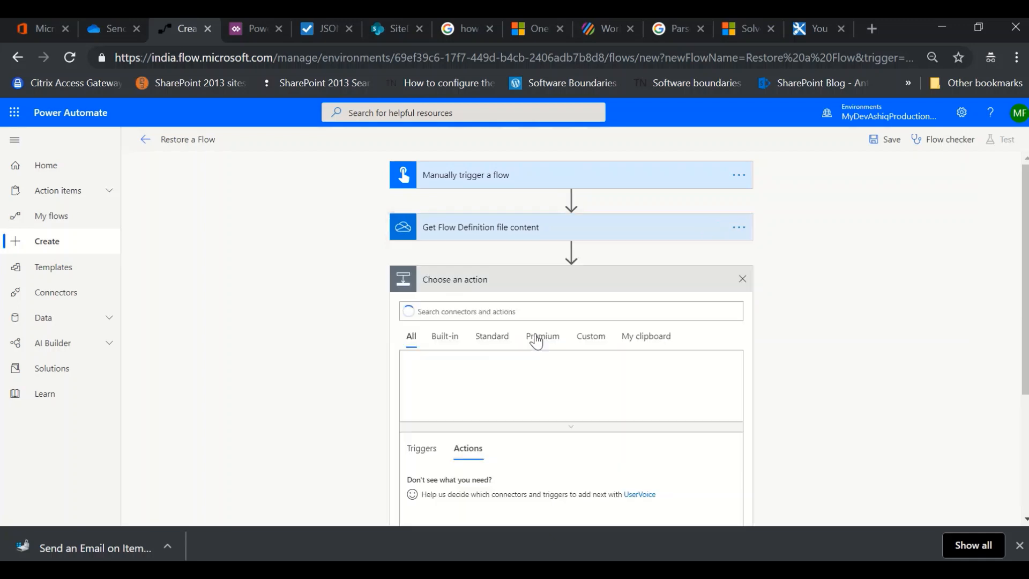
type("g")
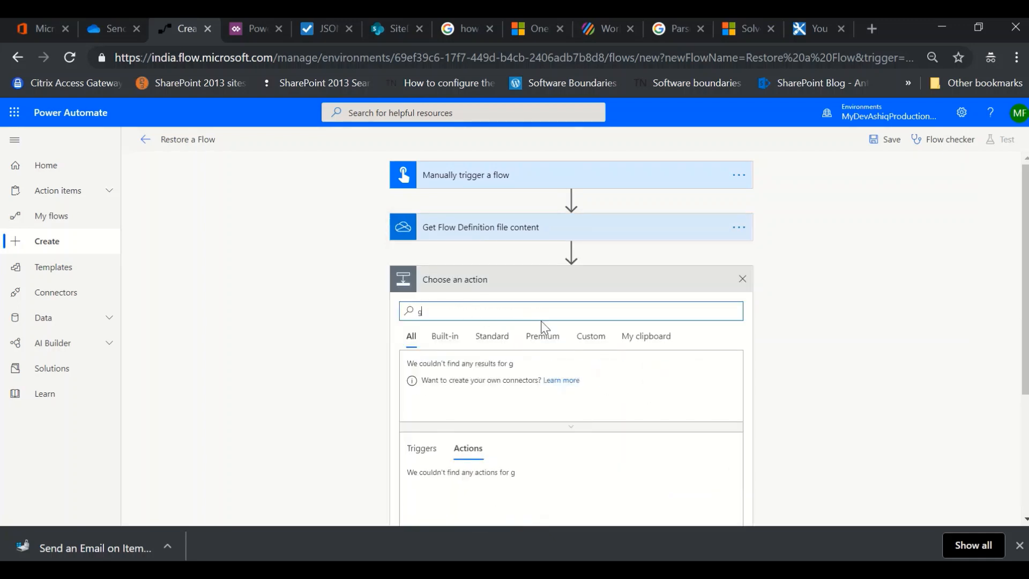
type("et")
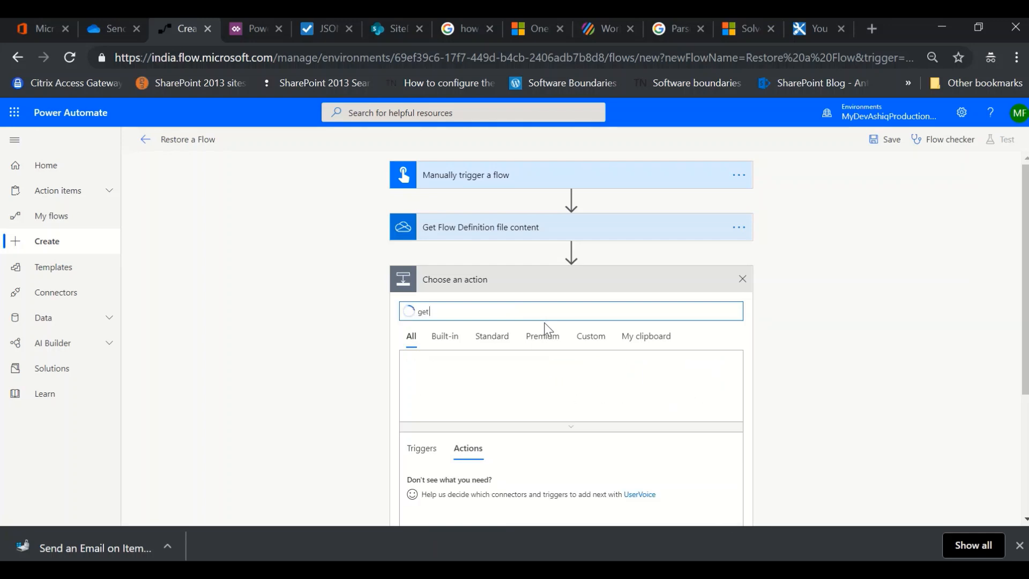
type(" file content")
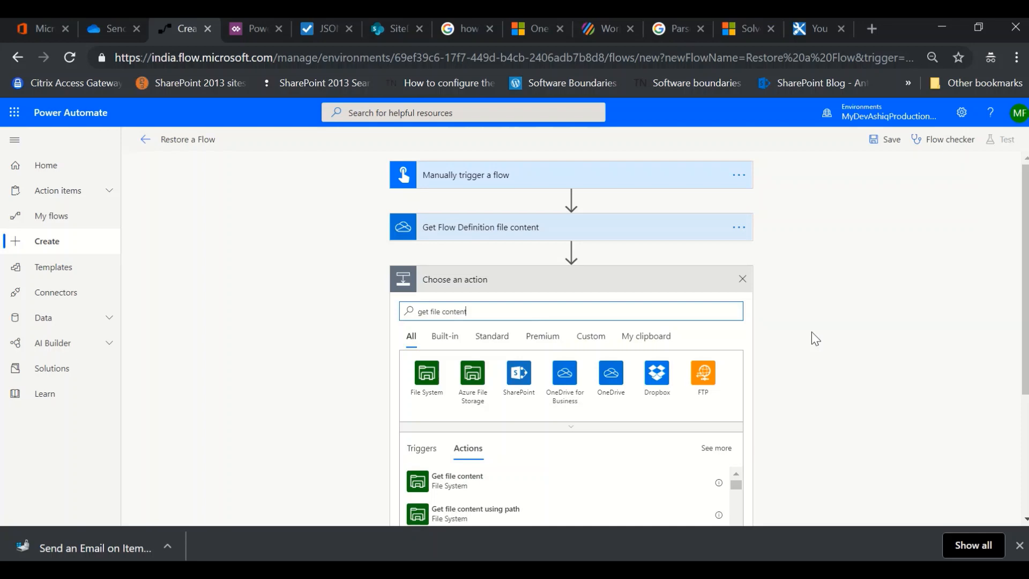
scroll(925, 352, "down", 3)
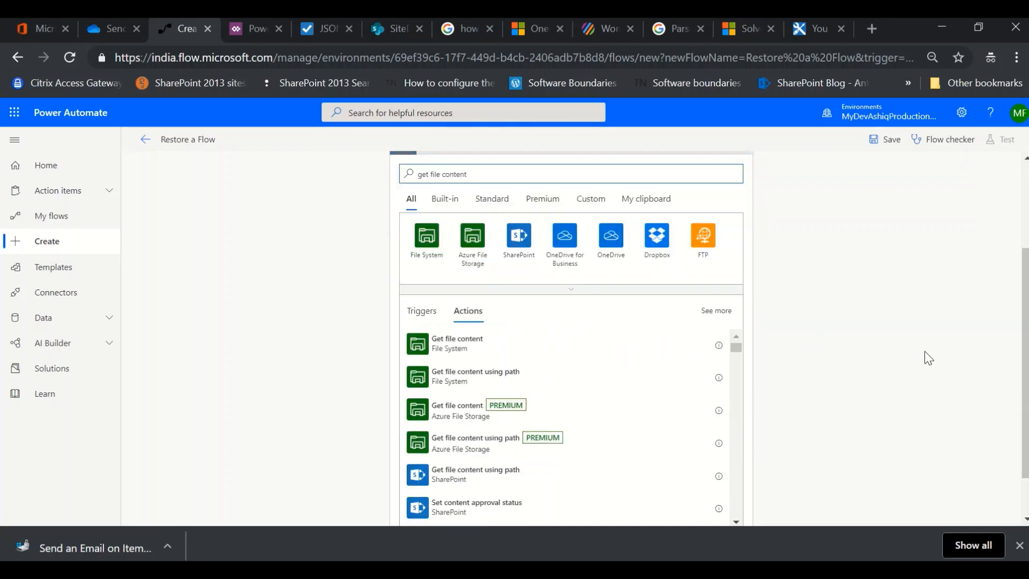
scroll(591, 423, "down", 2)
scroll(591, 424, "down", 2)
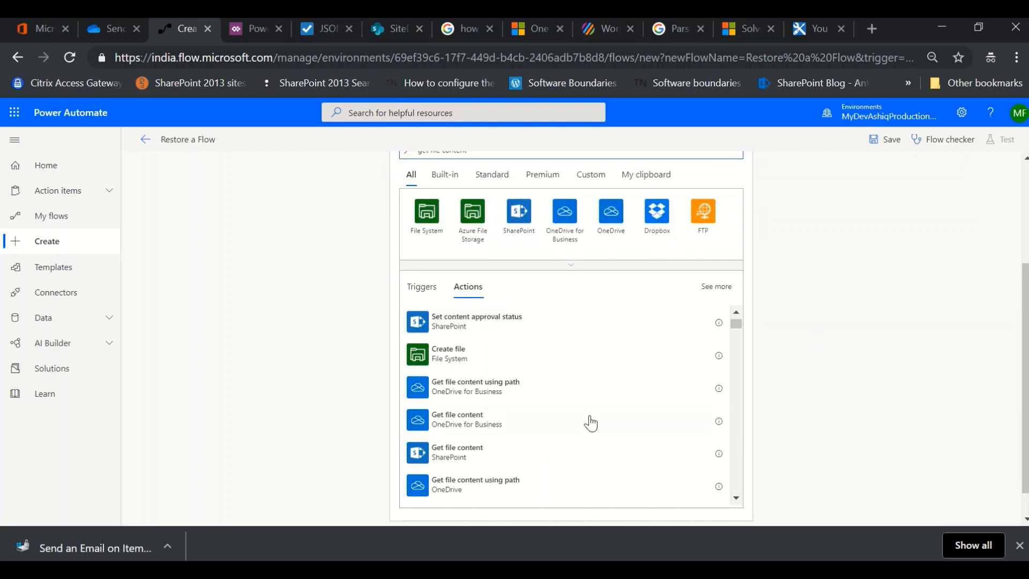
left_click(477, 424)
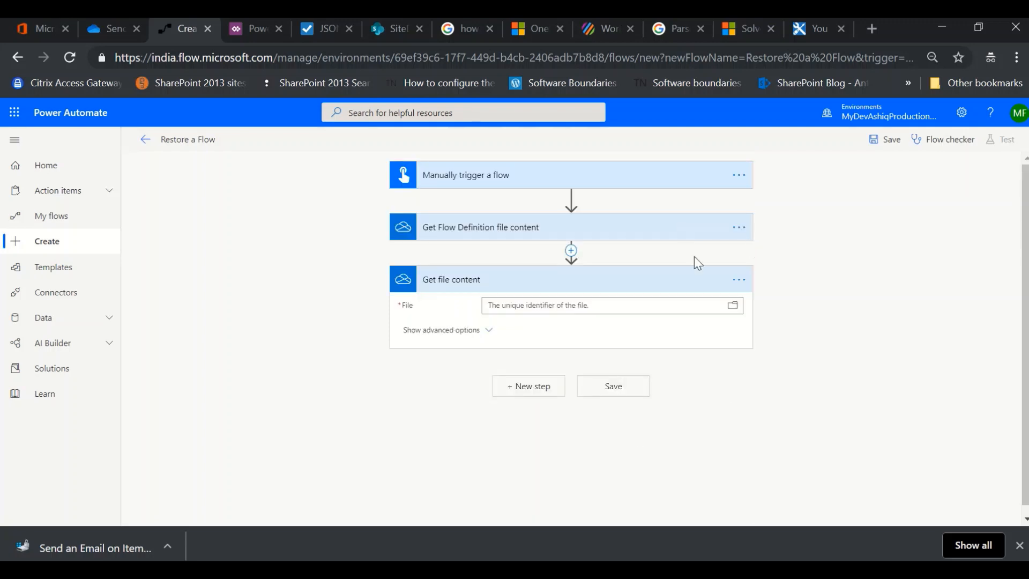
Step: Set the second Get file content action's file to /Backup/Flow/Send an Email on Item Creation_flowconref.json
left_click(733, 308)
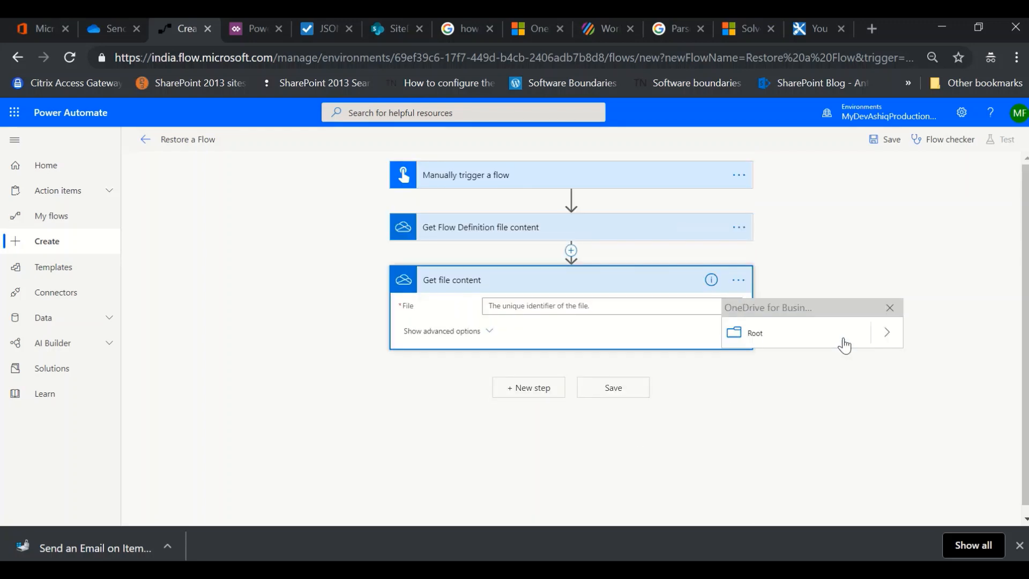
left_click(888, 337)
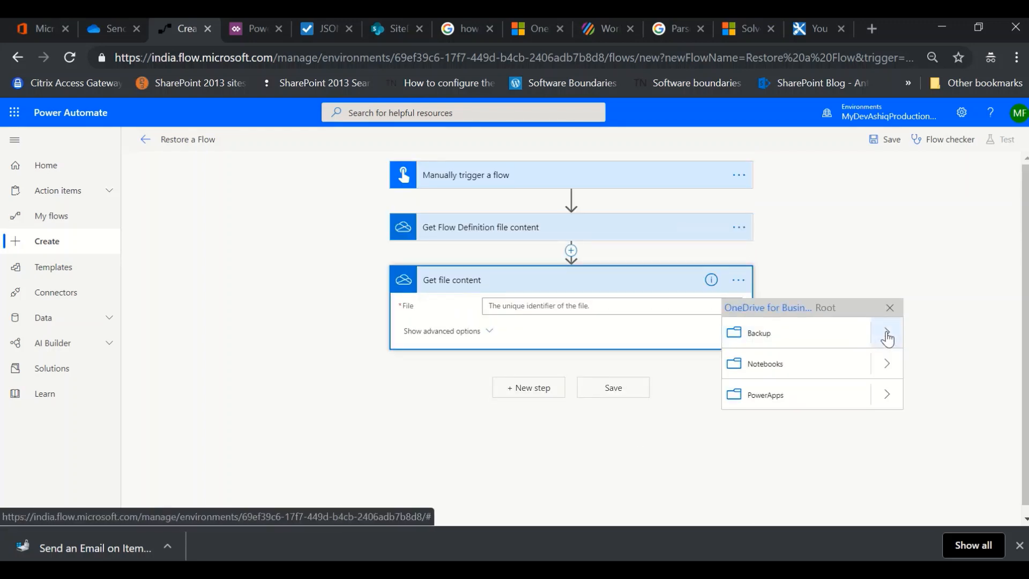
left_click(887, 337)
left_click(887, 337)
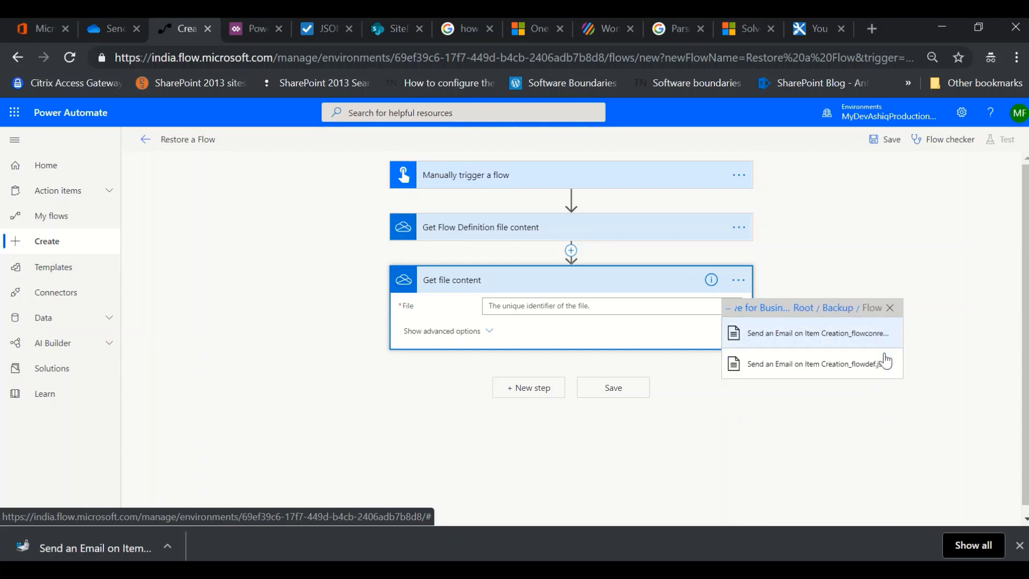
left_click(810, 336)
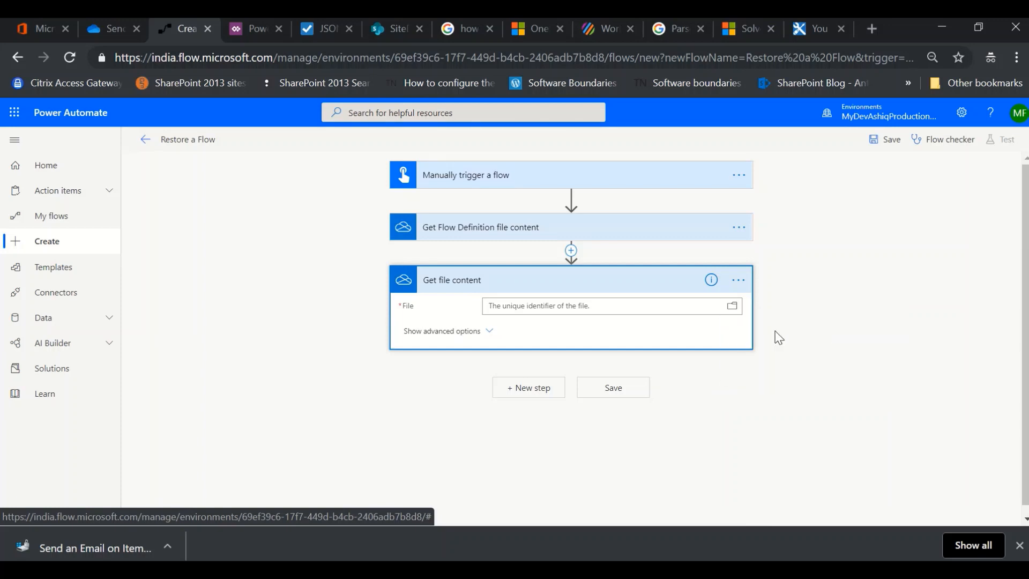
Step: Rename the second Get file content action to "Get connection references file content"
left_click(739, 280)
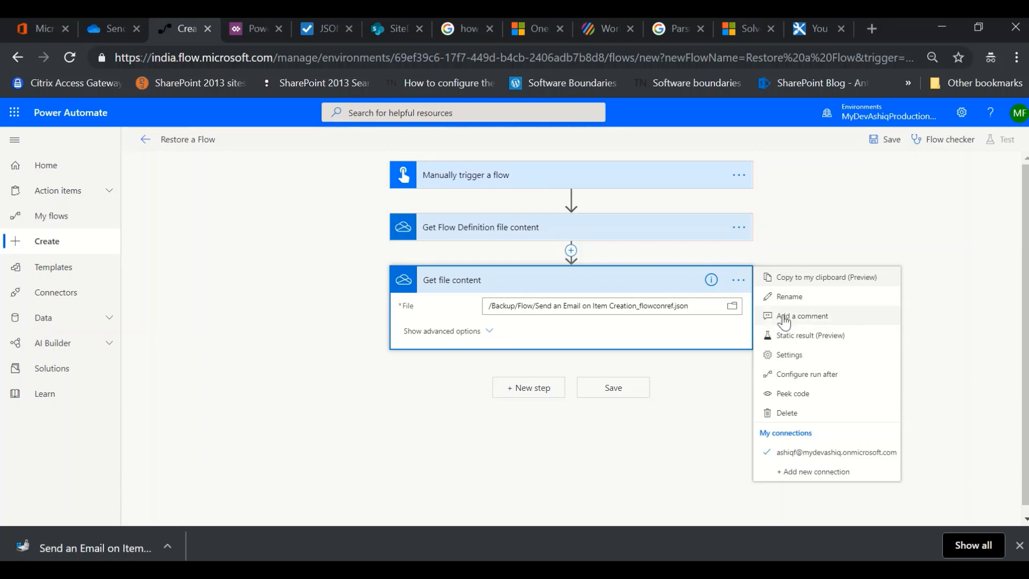
left_click(786, 299)
left_click(441, 280)
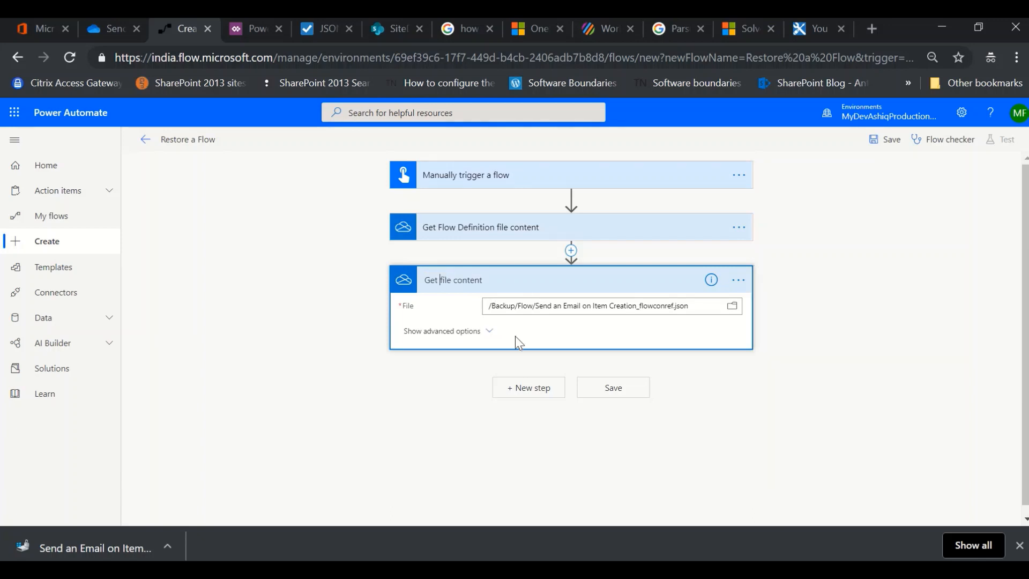
type("connection references")
left_click(548, 370)
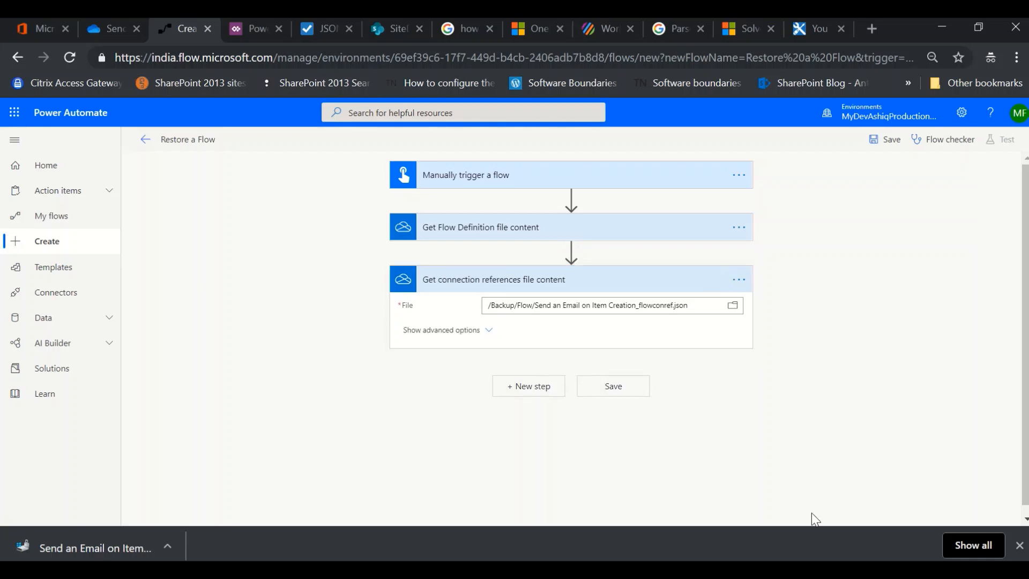
Step: Add a Flow management "Create Flow" action after Get connection references file content
left_click(536, 394)
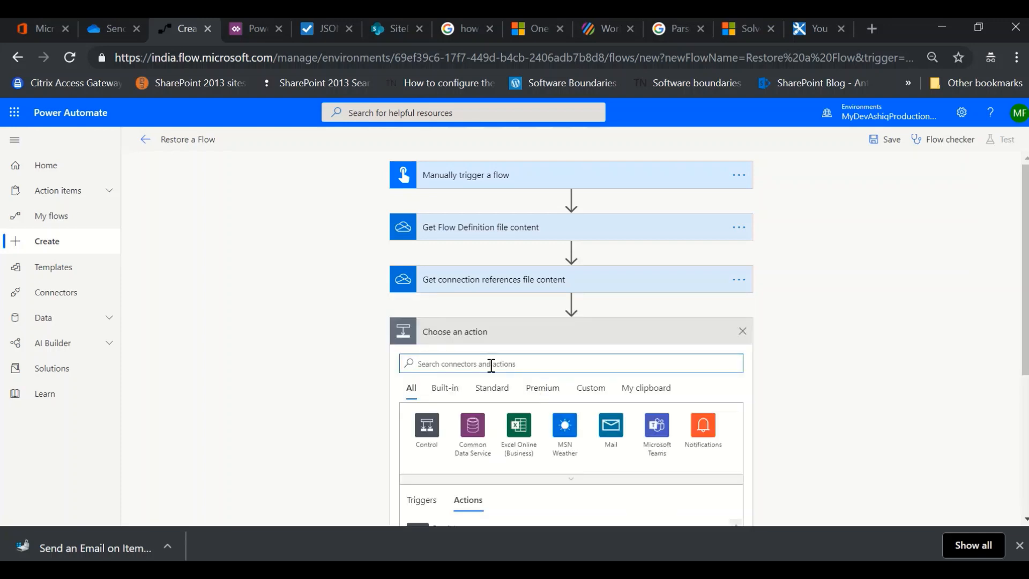
type("create")
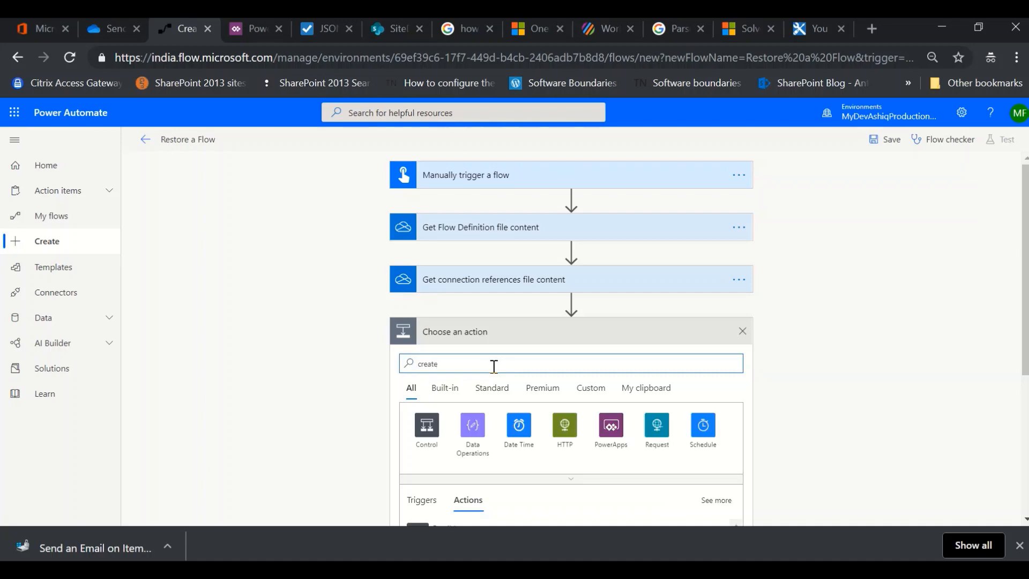
type("d flow")
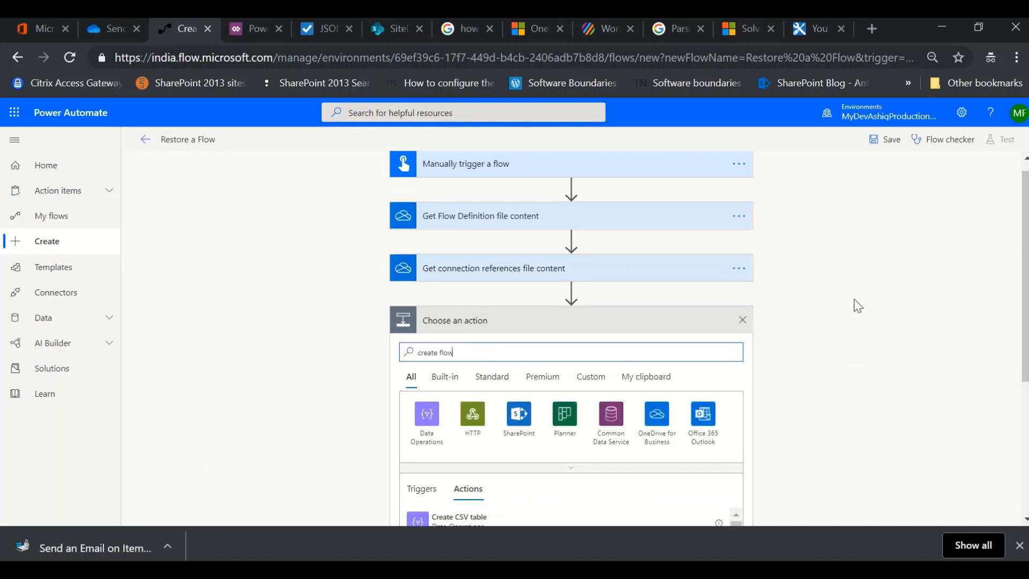
scroll(855, 303, "down", 3)
left_click(475, 374)
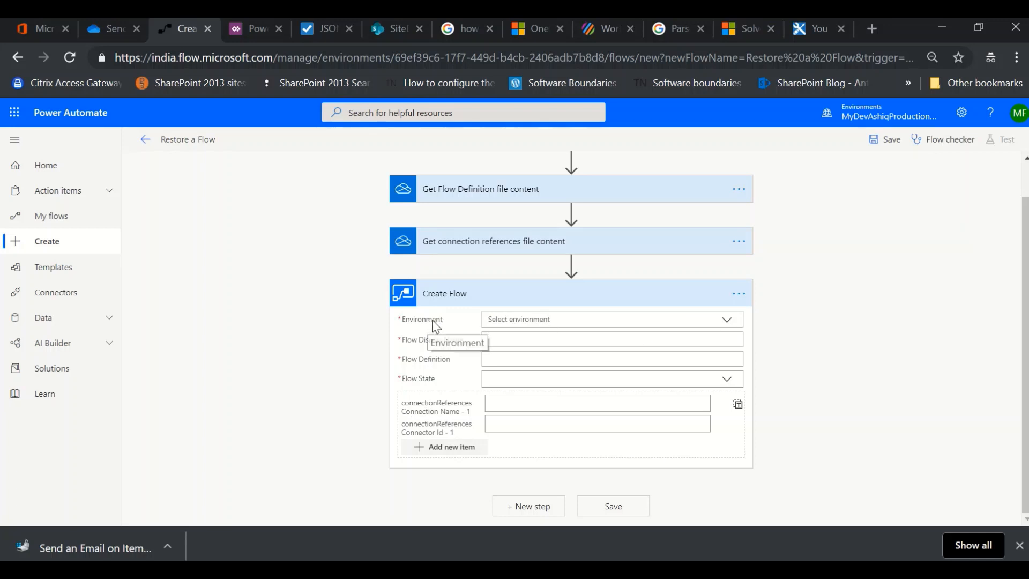
Step: Set Create Flow's environment to MyDevAshiqProduction (org287f8da8) and its flow display name to "Restored Flow - Send an email"
left_click(728, 322)
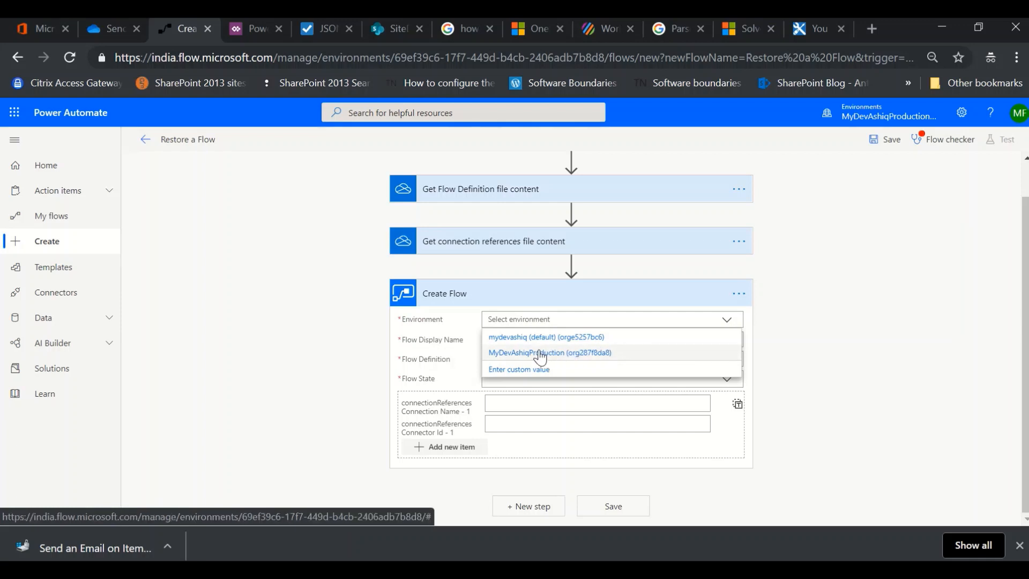
left_click(539, 353)
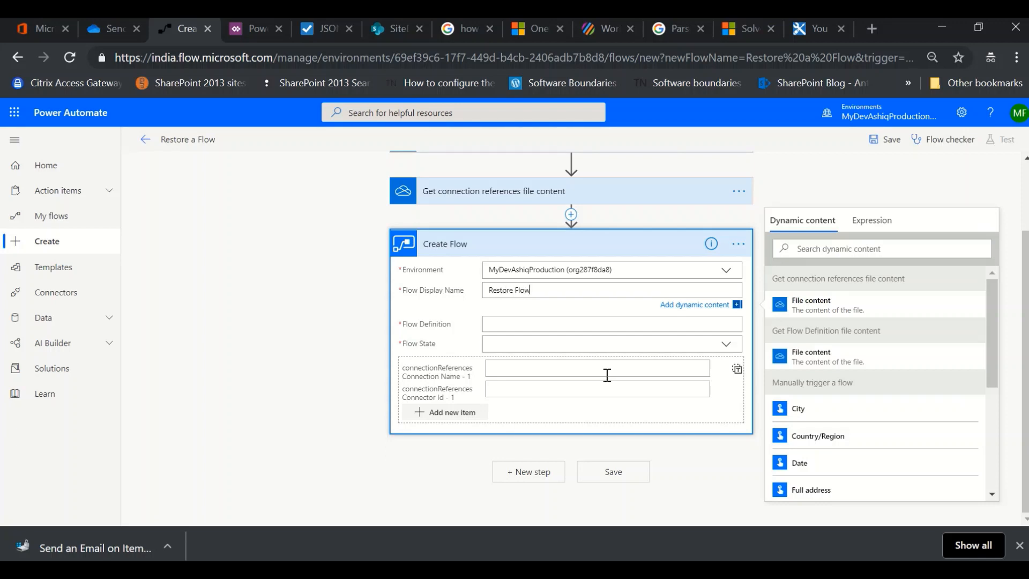
left_click(513, 290)
type("d Flow - Send an email")
Step: Set Create Flow's Flow Definition to a json() expression wrapping the File content from Get Flow Definition file content
left_click(524, 324)
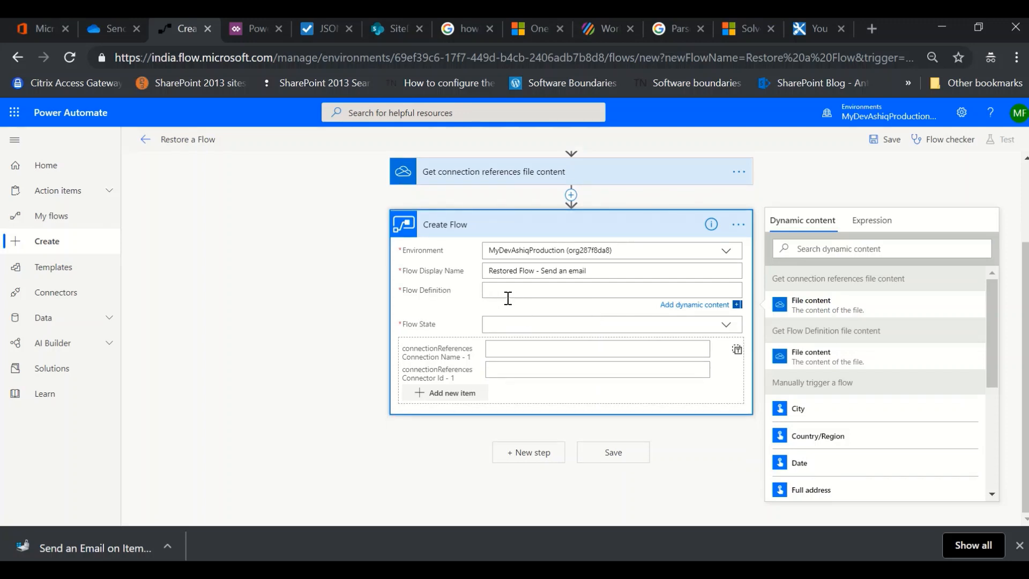
scroll(508, 298, "up", 1)
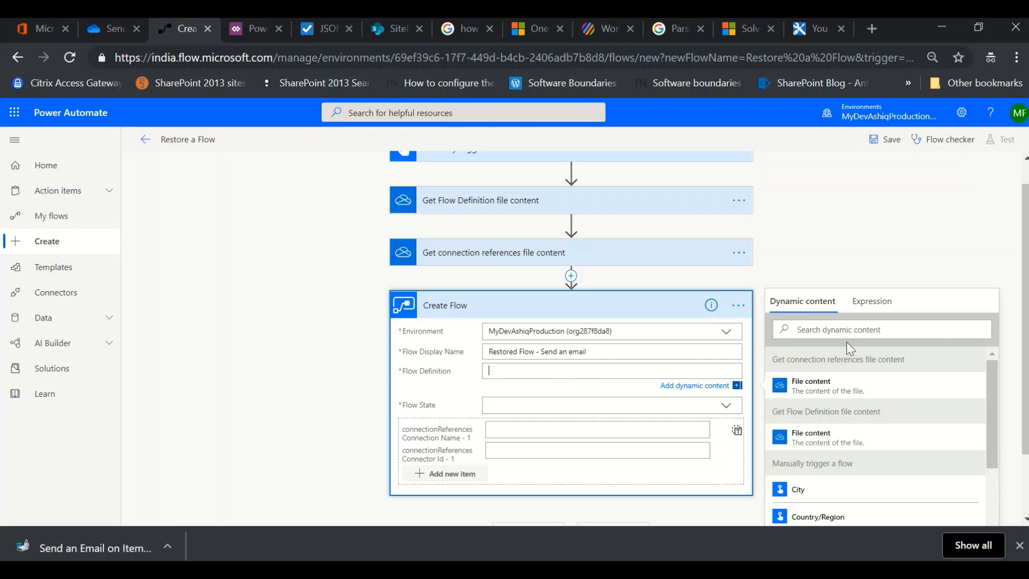
left_click(870, 302)
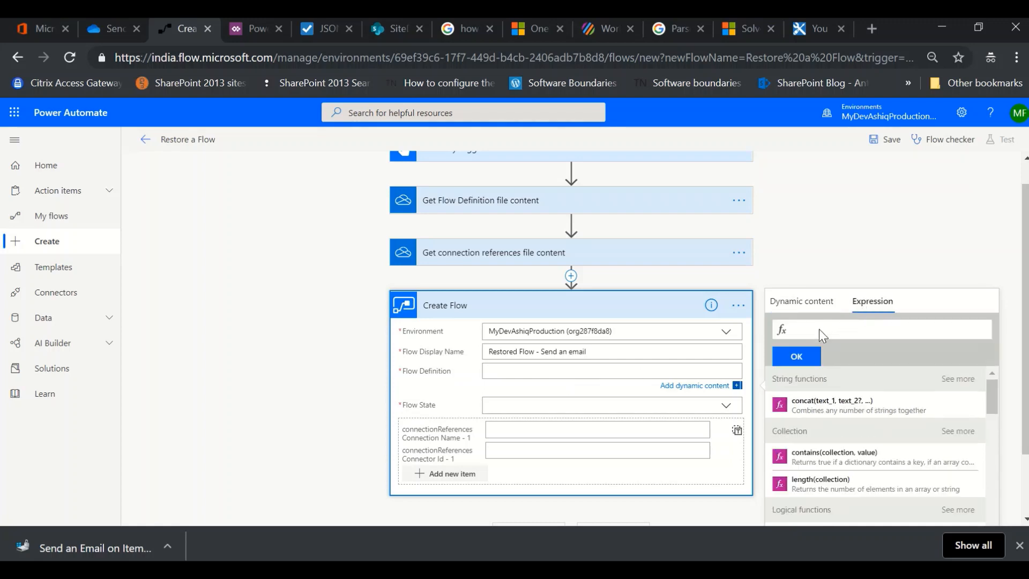
left_click(833, 331)
type("json")
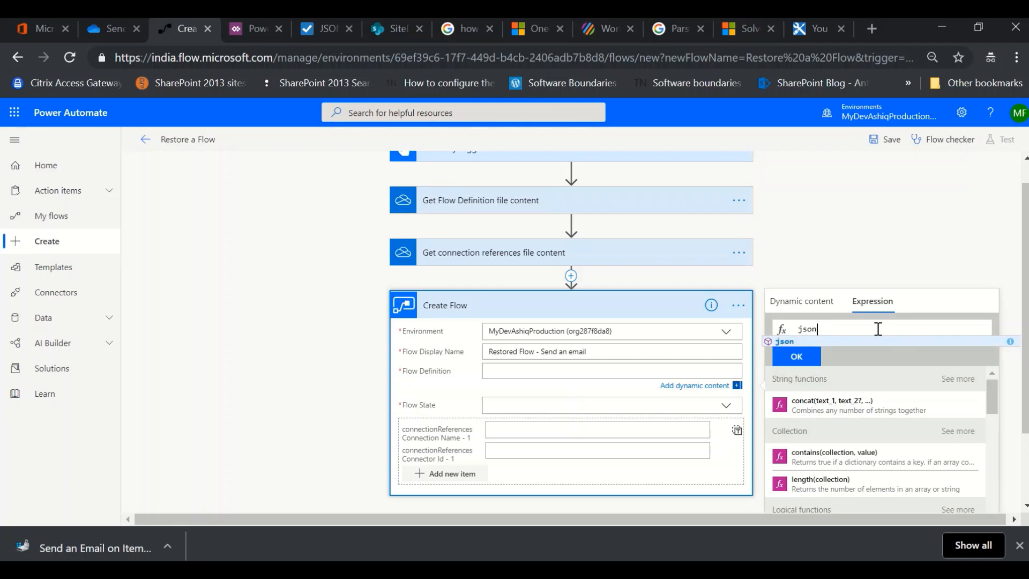
type("(")
left_click(798, 305)
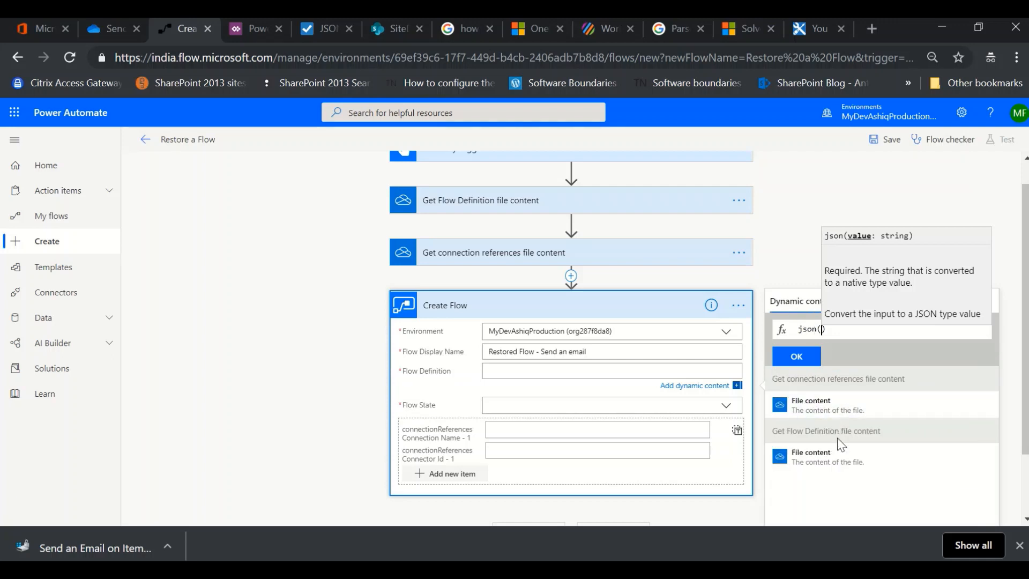
left_click(832, 461)
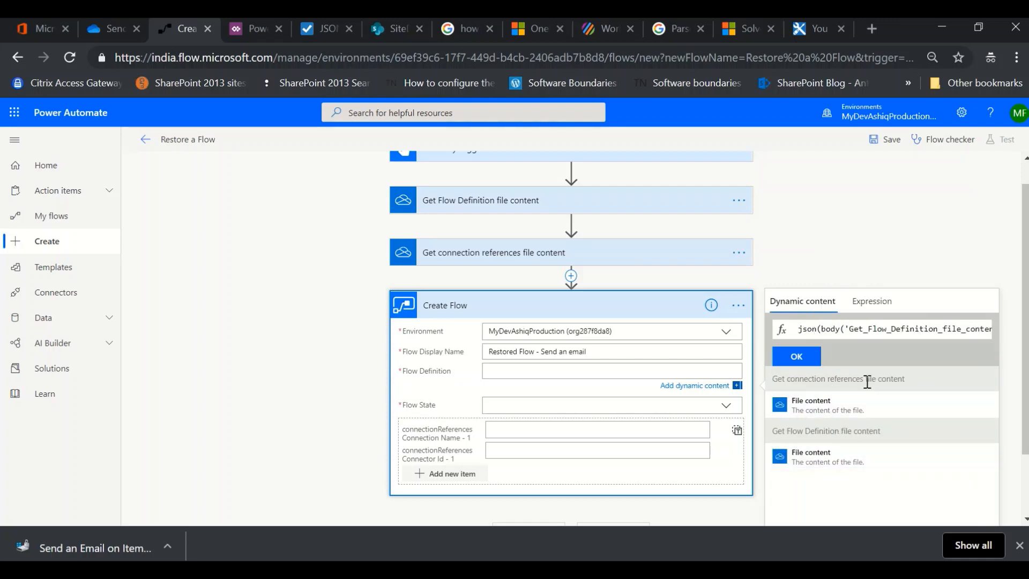
left_click(796, 357)
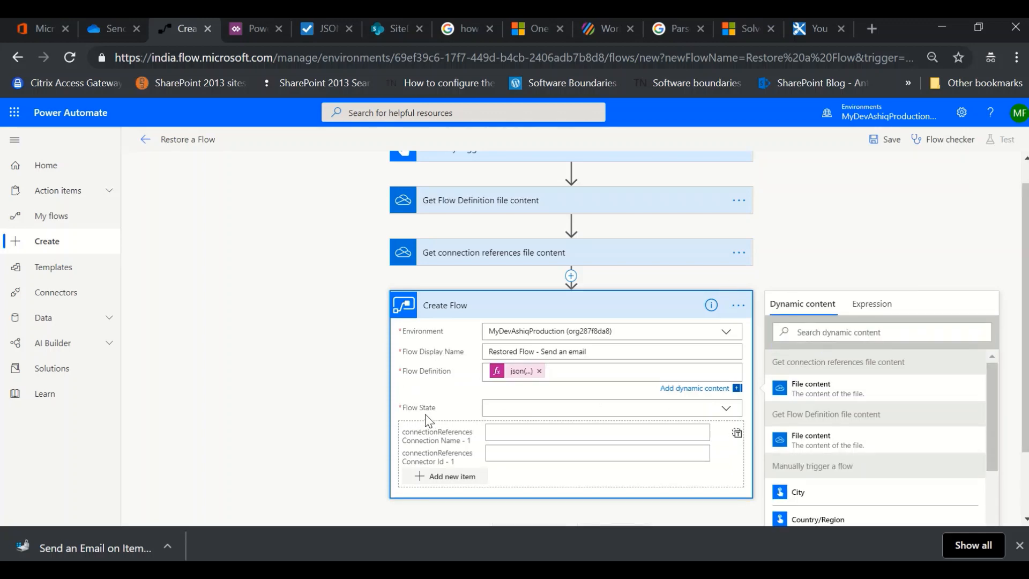
Step: Set the Flow State of the Create Flow action to Started
scroll(455, 414, "down", 2)
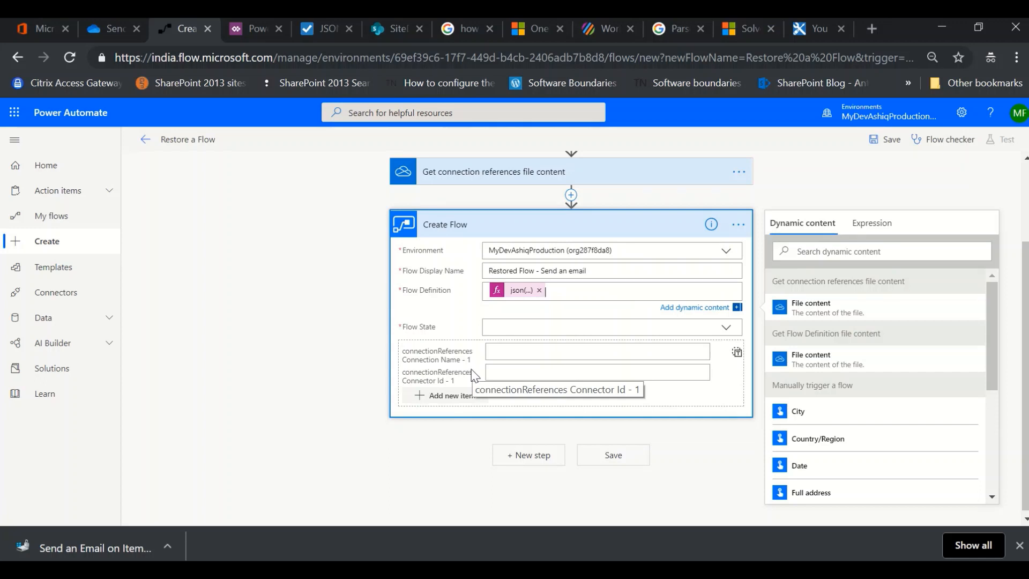
left_click(727, 327)
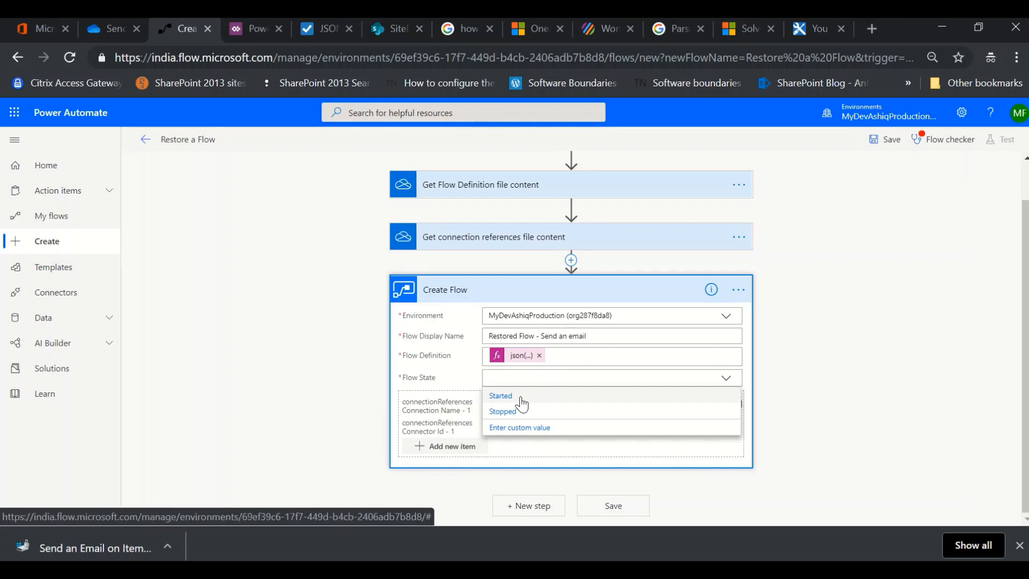
left_click(522, 397)
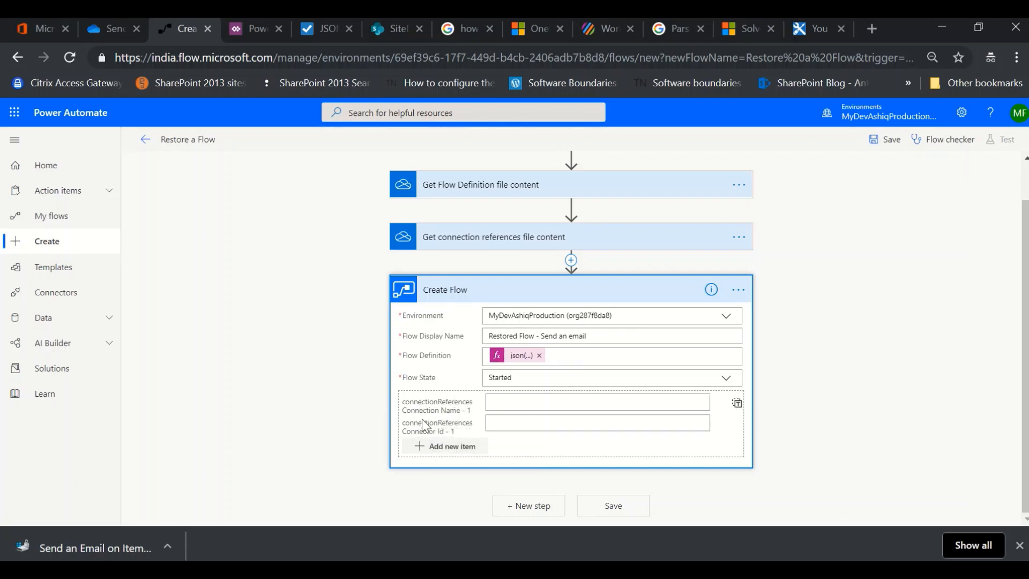
Step: Switch connectionReferences to whole-array input and fill it with a json() expression wrapping the File content from Get connection references file content
left_click(738, 406)
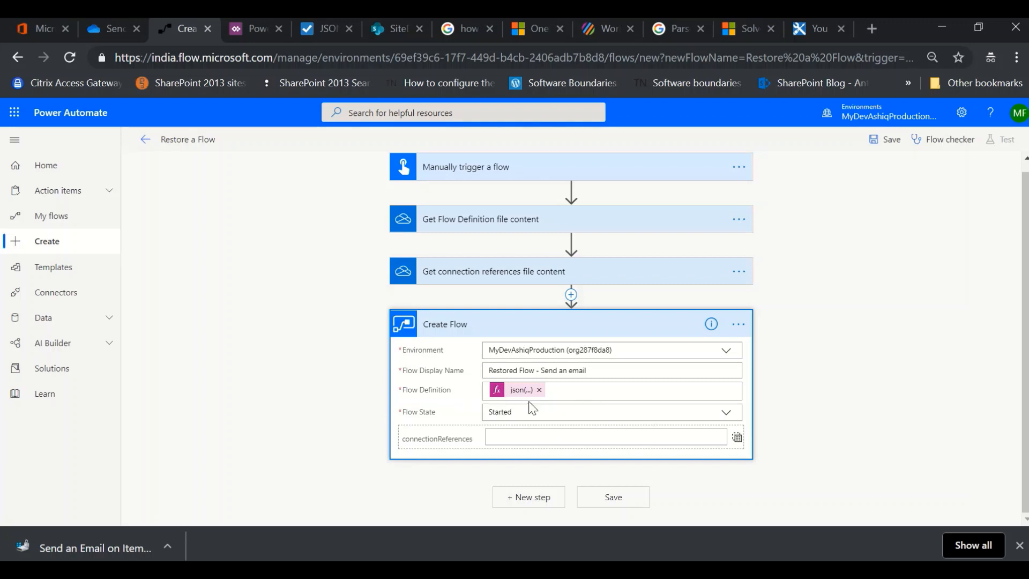
left_click(512, 437)
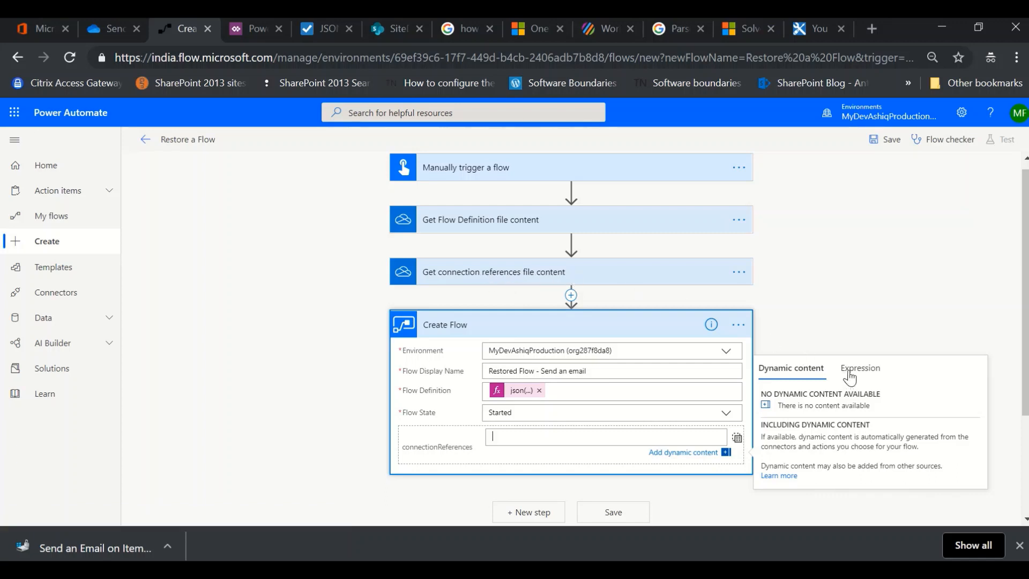
left_click(851, 375)
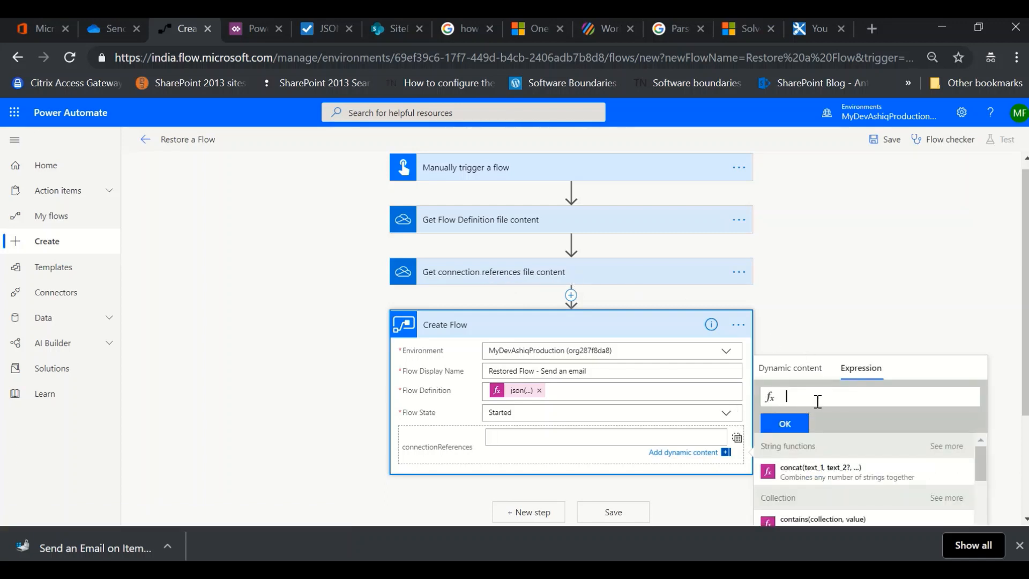
type("json")
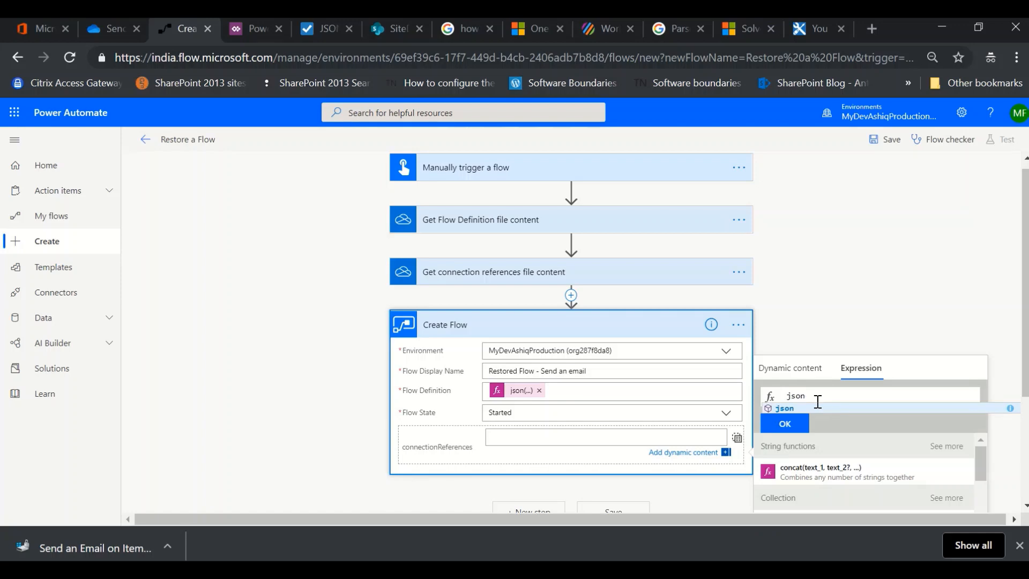
type("(")
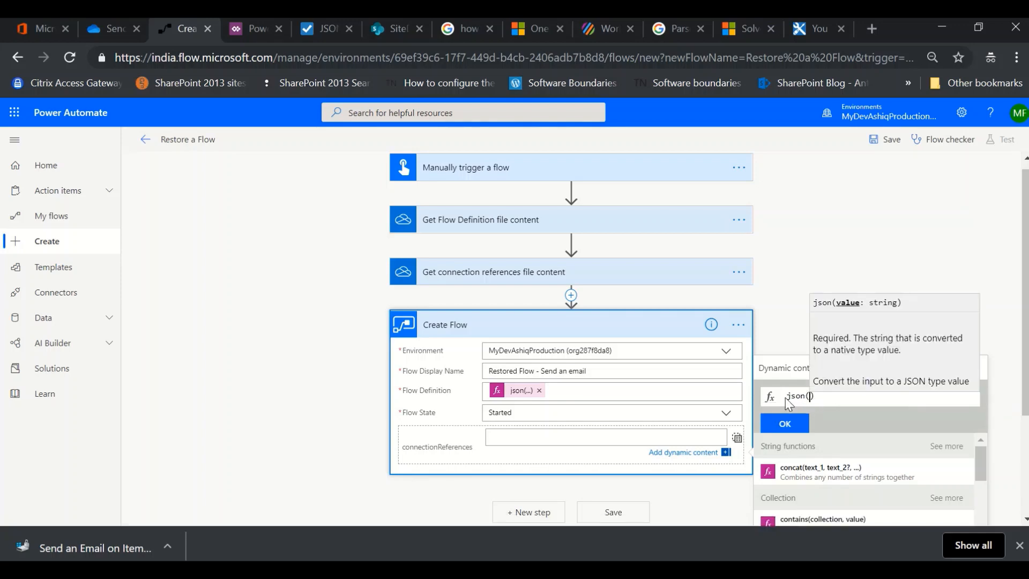
left_click(789, 371)
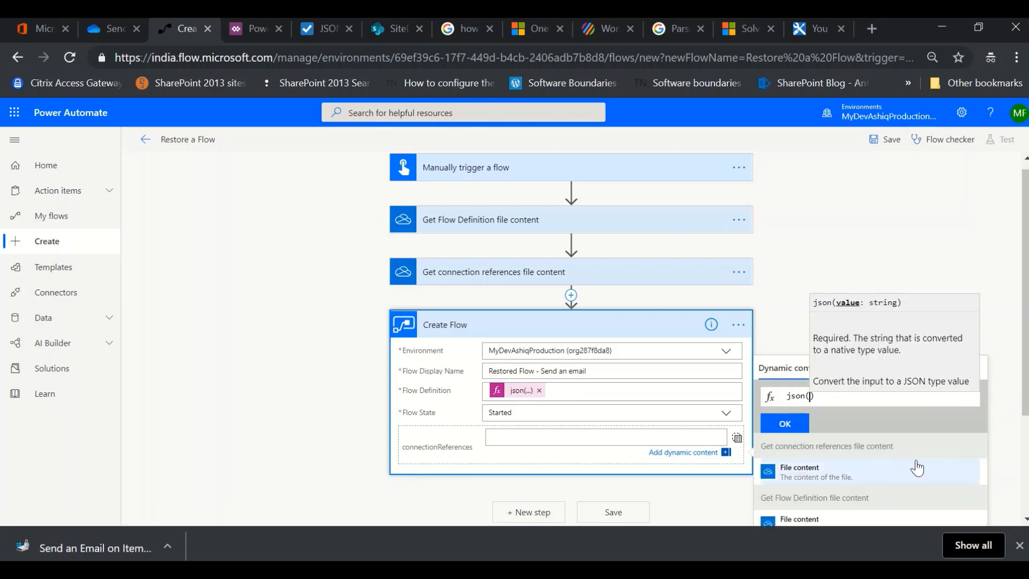
scroll(917, 468, "down", 2)
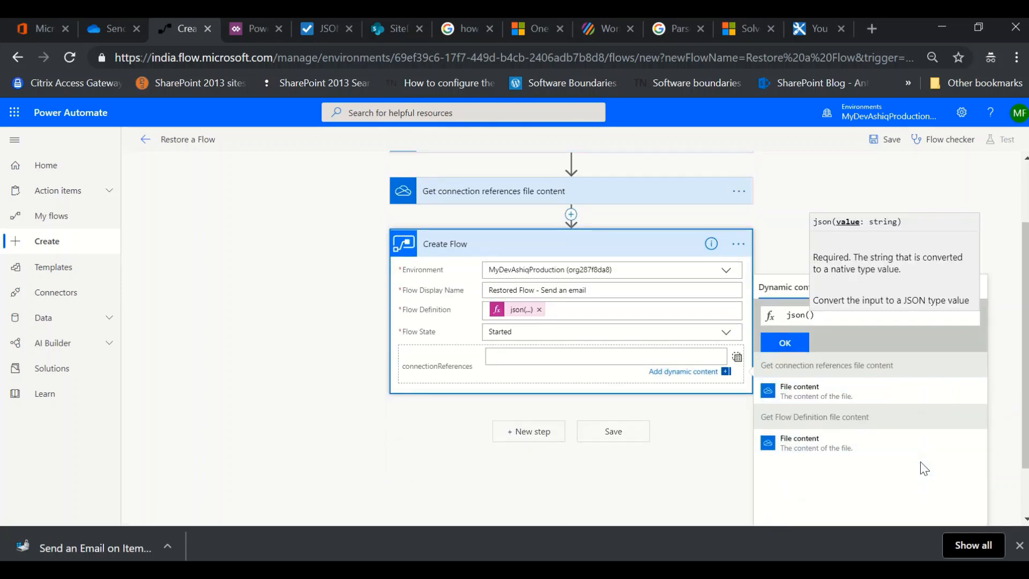
left_click(808, 398)
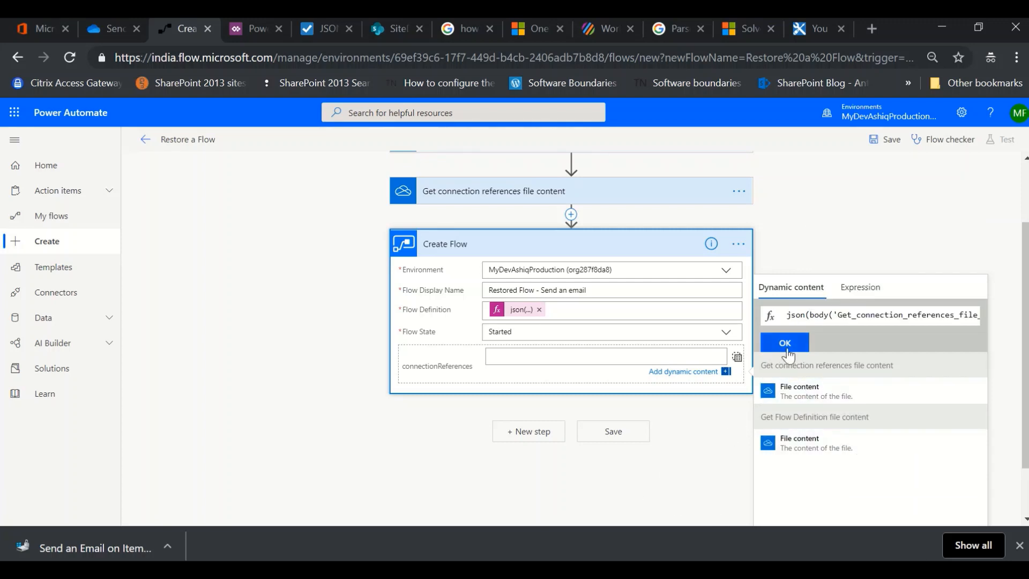
left_click(789, 347)
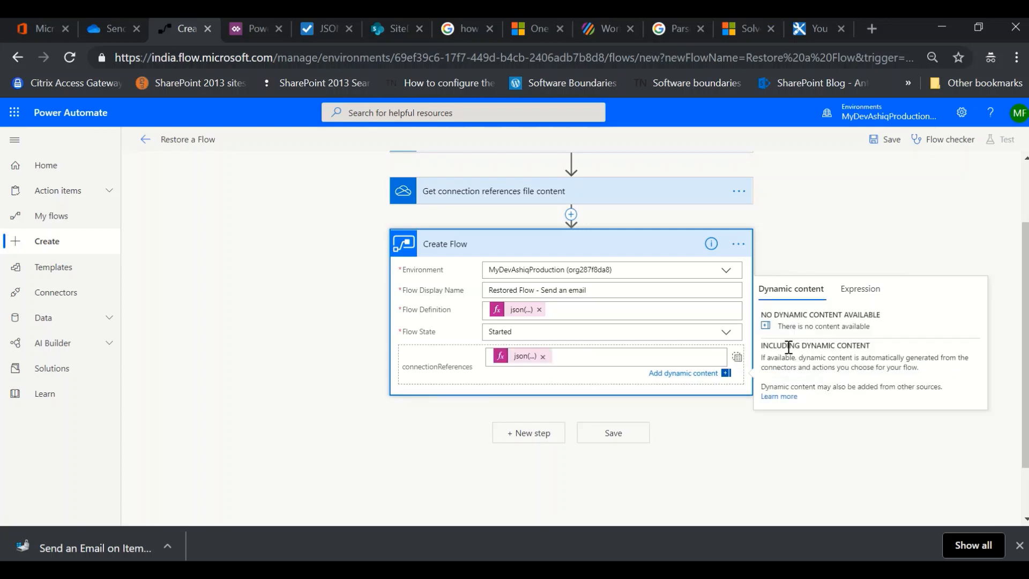
Step: Save the Restore a Flow flow and test-run it by performing the trigger action manually
left_click(611, 435)
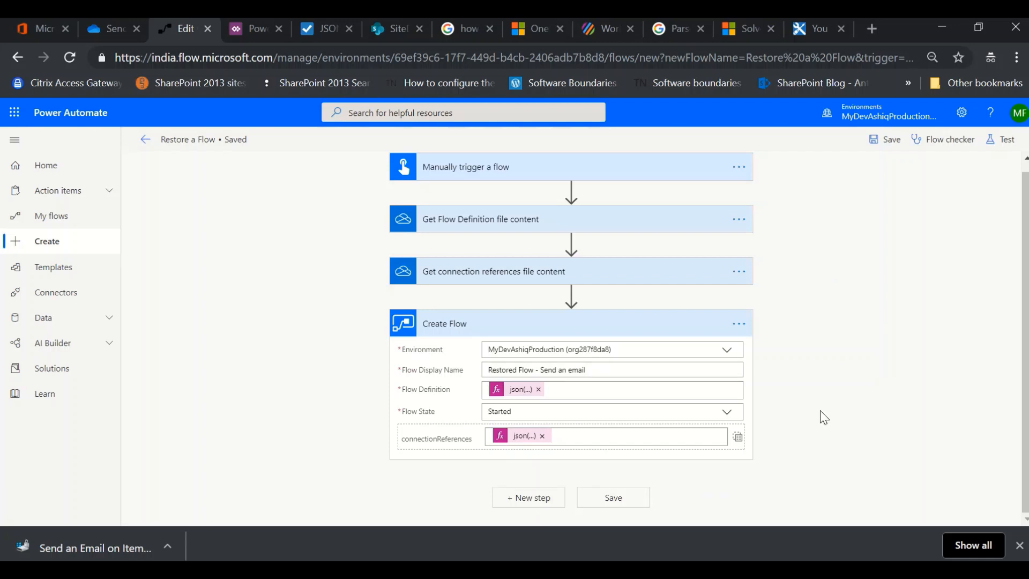
left_click(885, 140)
left_click(1003, 141)
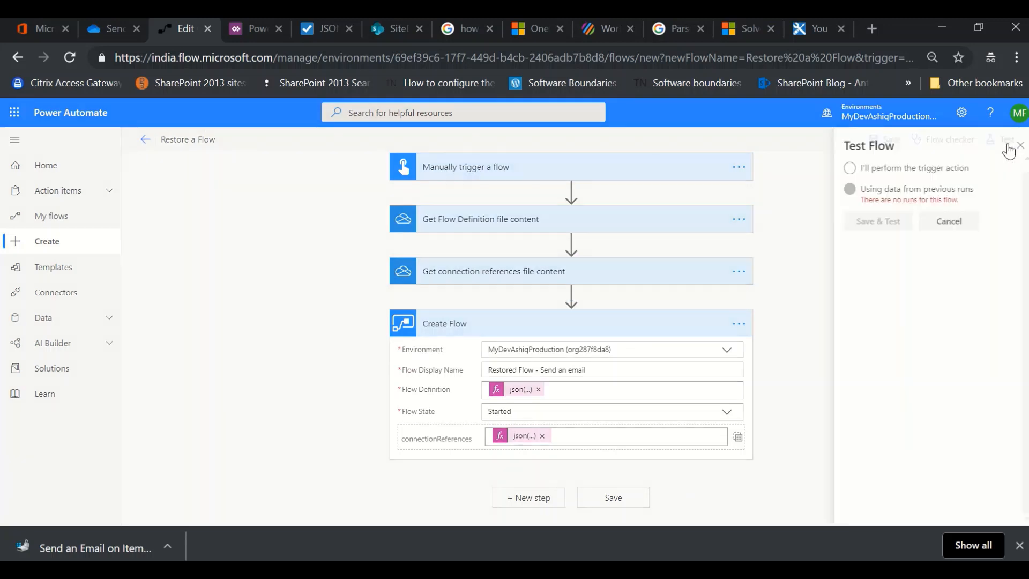
left_click(845, 169)
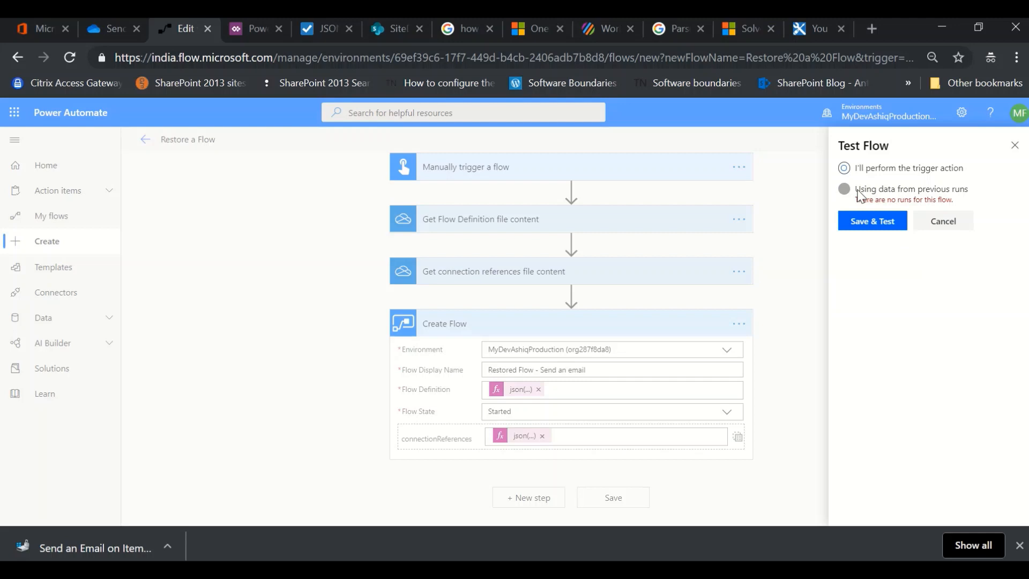
left_click(875, 223)
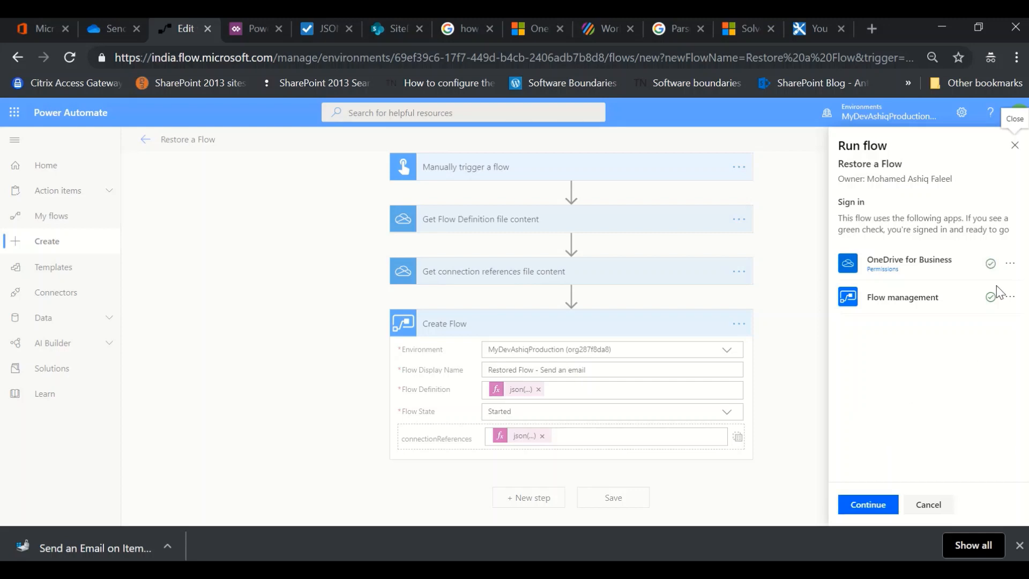
left_click(868, 505)
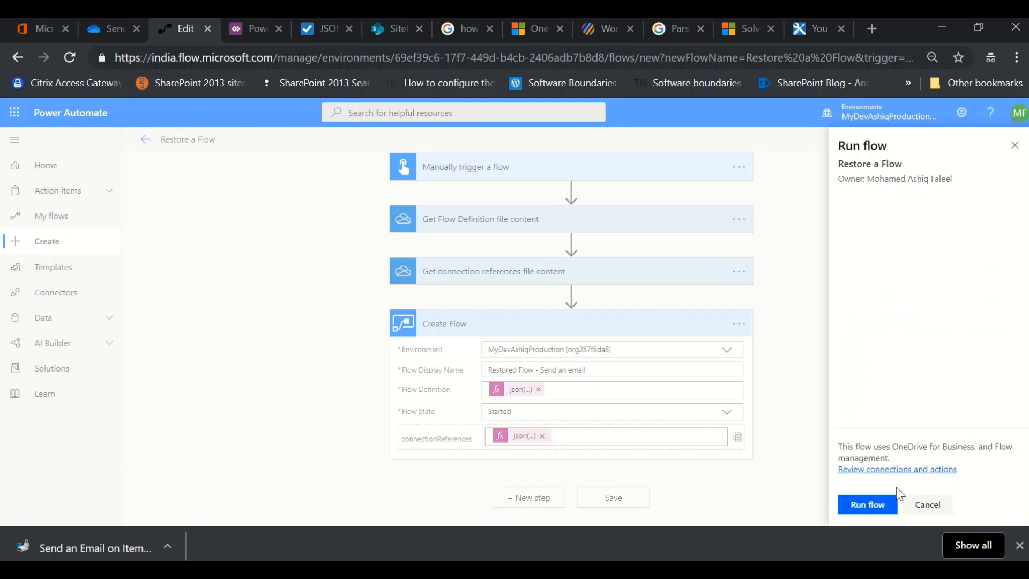
left_click(870, 515)
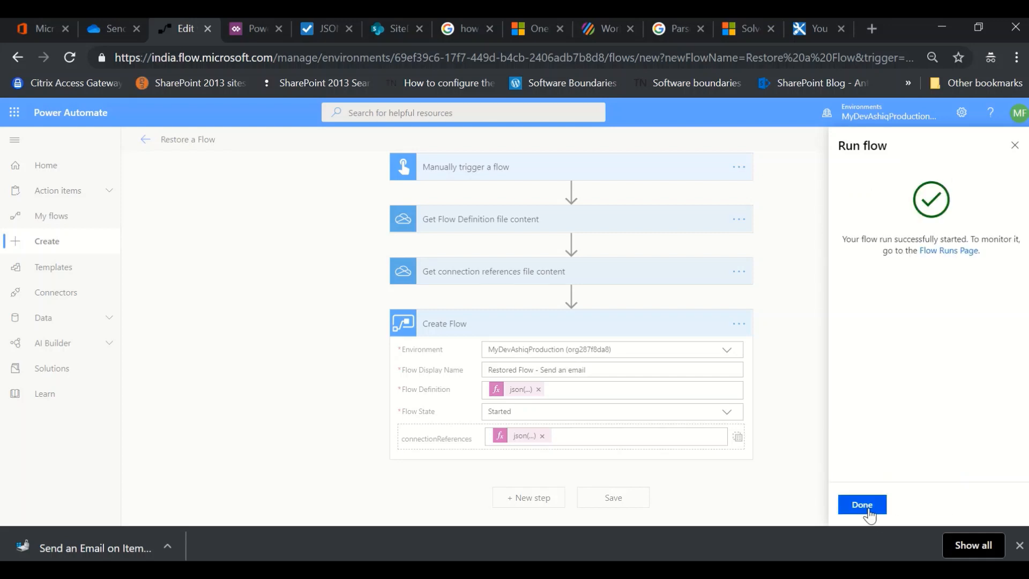
left_click(863, 504)
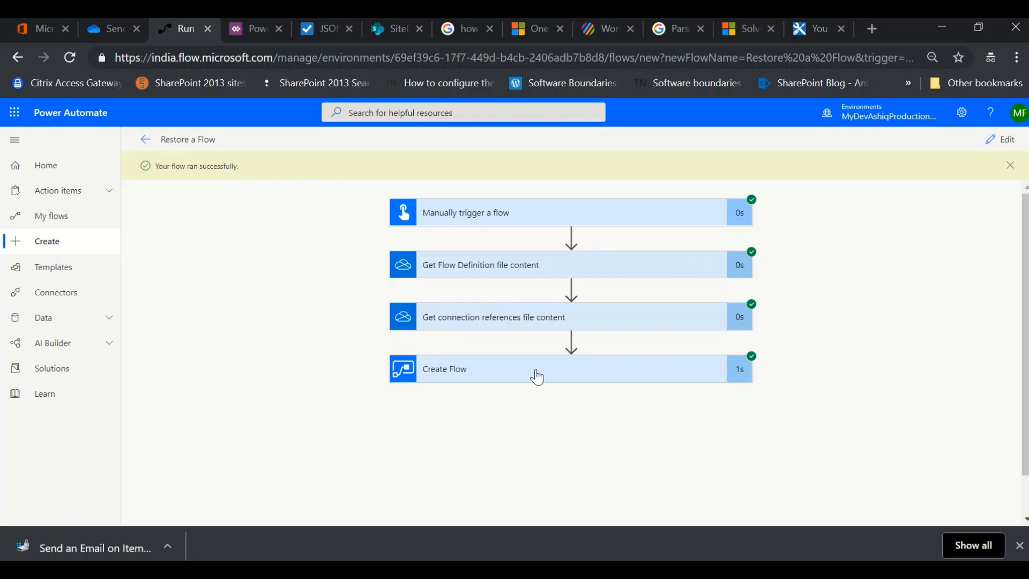
Step: Examine the inputs and outputs of the Create Flow action in the test run
left_click(464, 374)
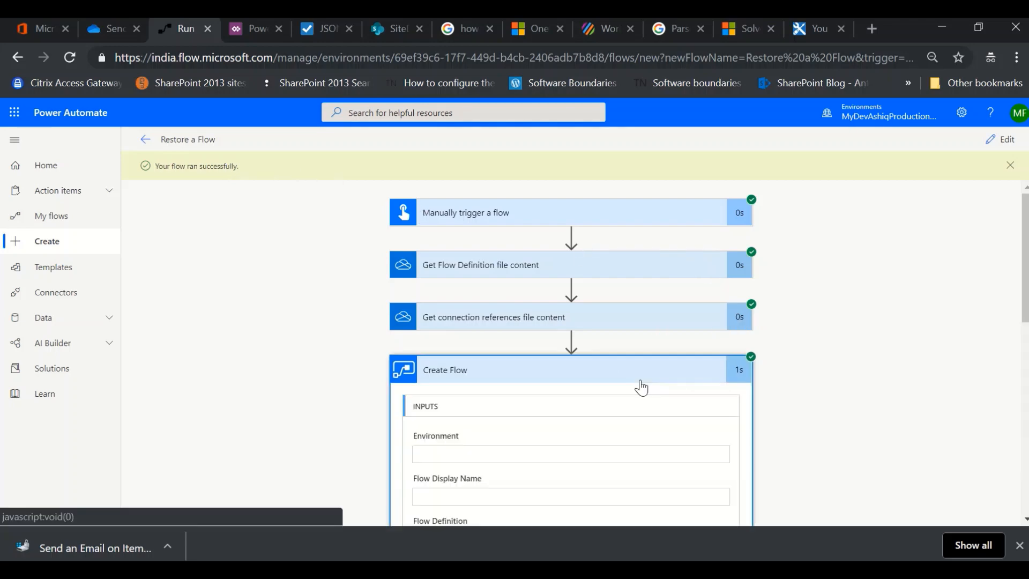
scroll(677, 338, "down", 6)
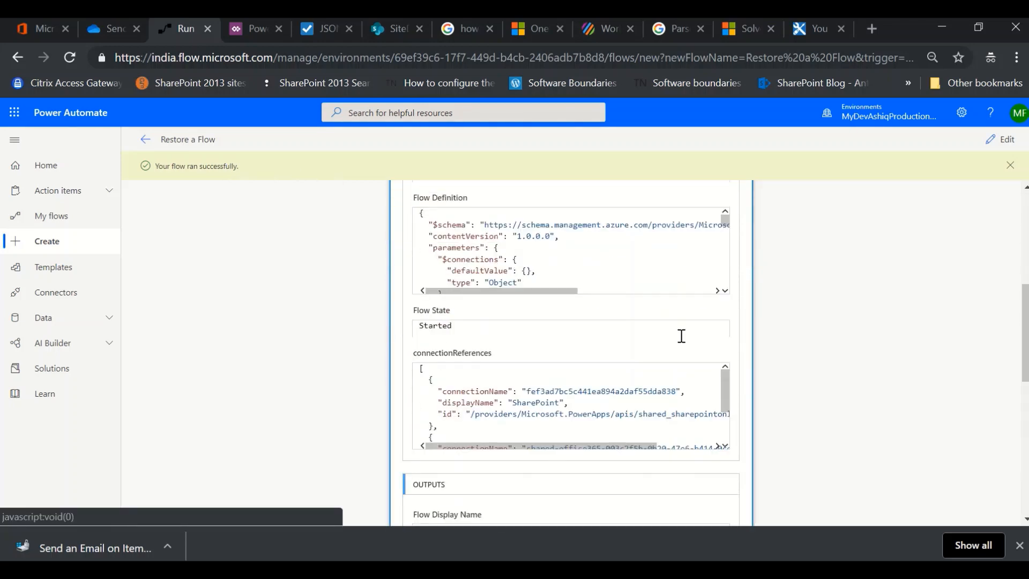
scroll(681, 336, "down", 5)
scroll(681, 336, "down", 3)
scroll(696, 336, "up", 3)
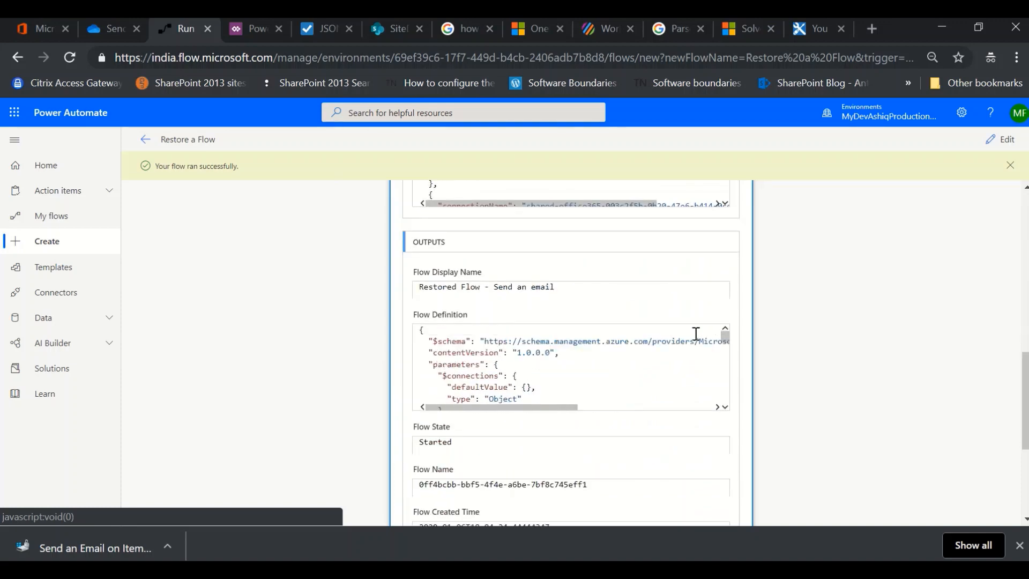
Step: Open the details page of the Restored Flow - Send an email flow from the My flows list
scroll(695, 335, "up", 3)
left_click(53, 216)
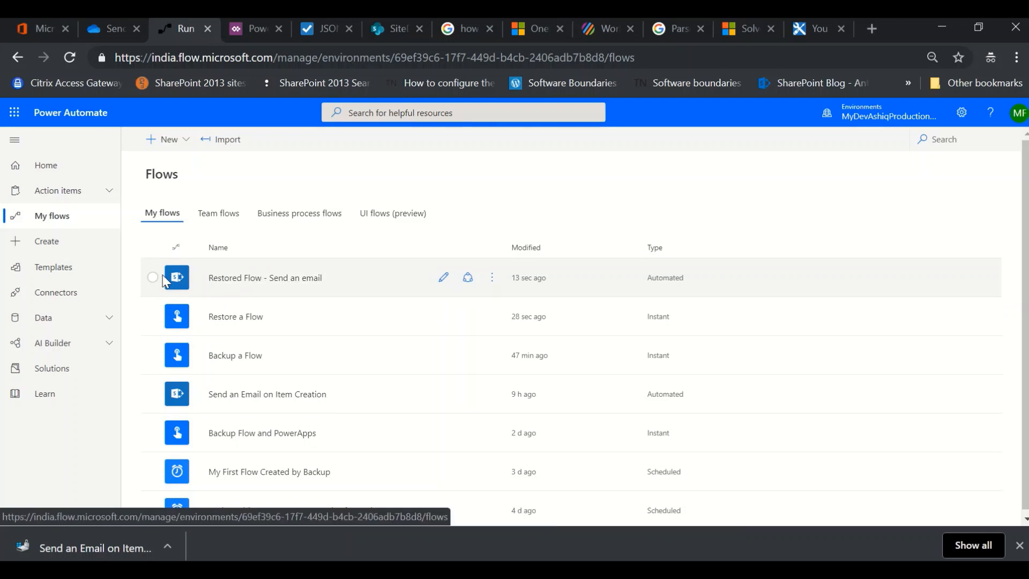
left_click(153, 278)
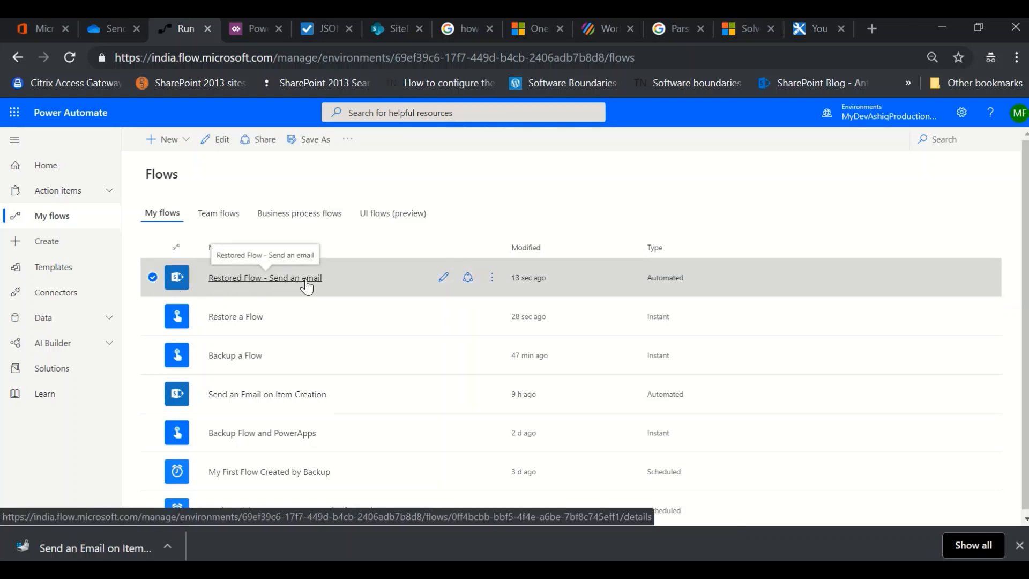
left_click(261, 284)
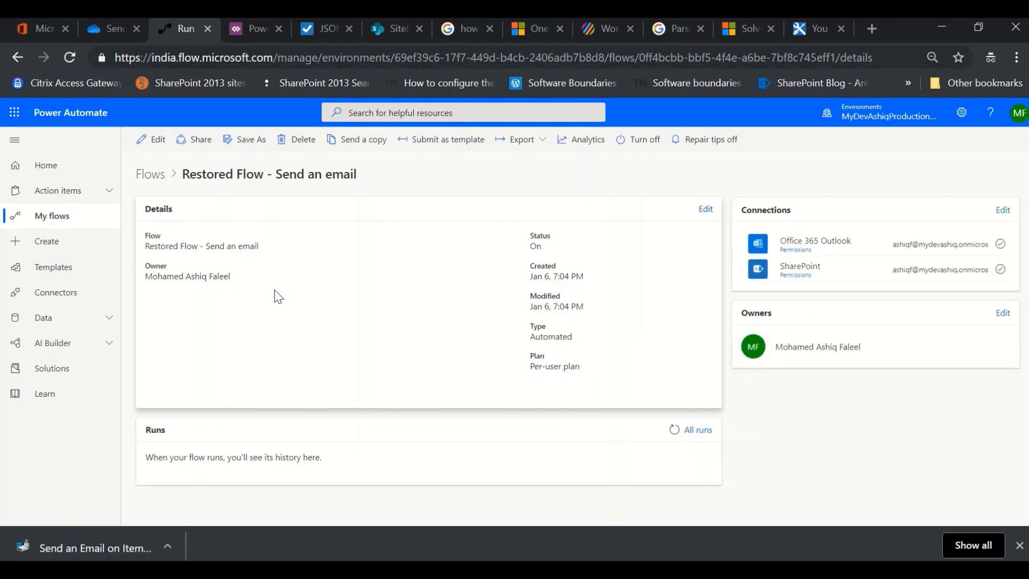
Step: Open the restored flow for editing and examine the settings of its When an item is created trigger and Send an email (V2) action
left_click(156, 140)
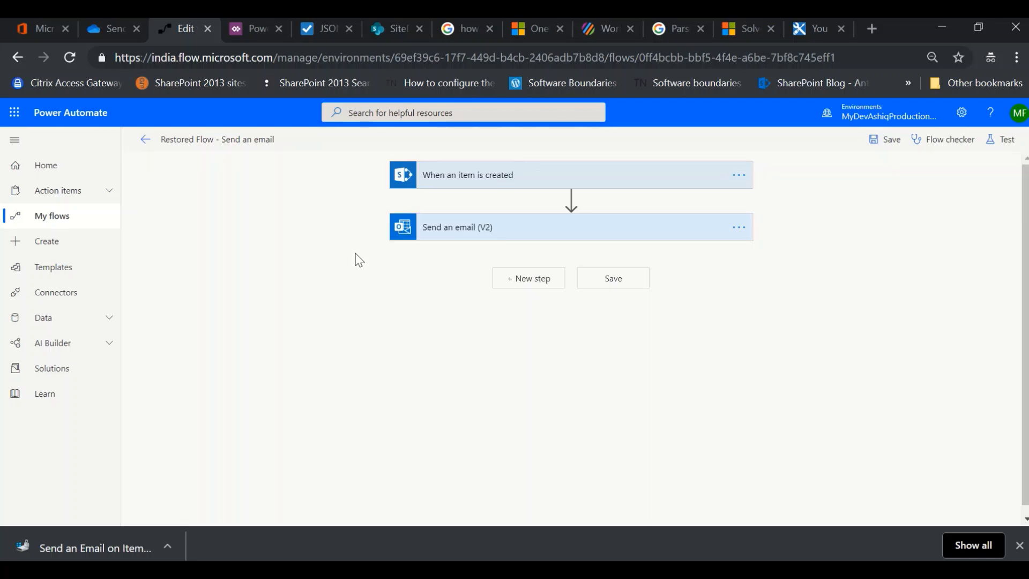
left_click(498, 182)
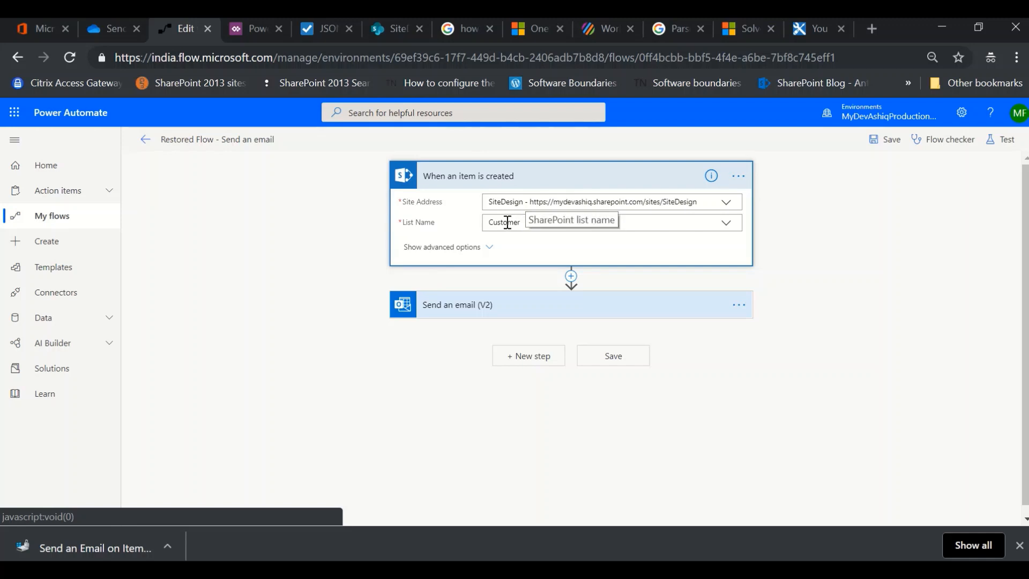
left_click(479, 304)
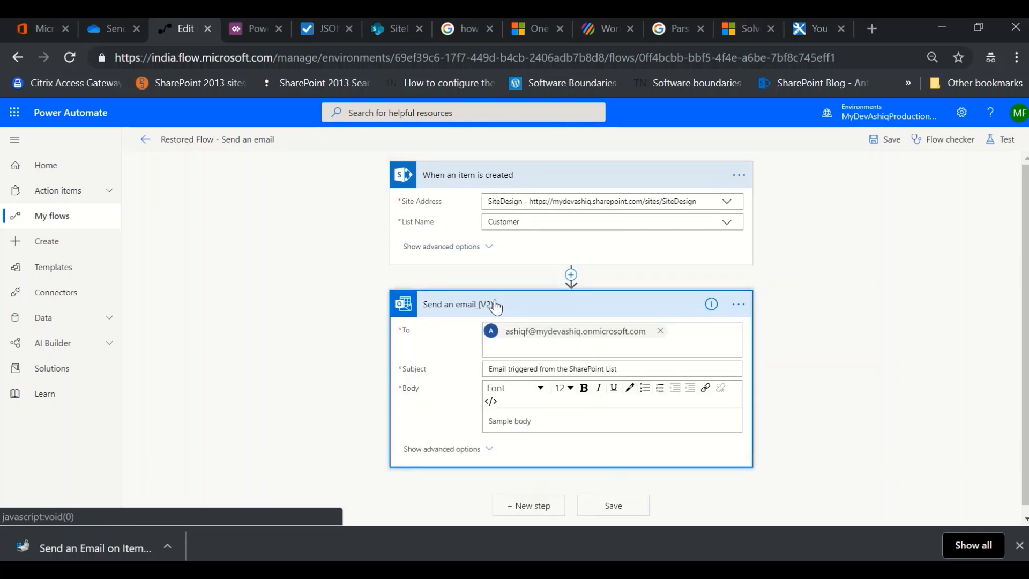